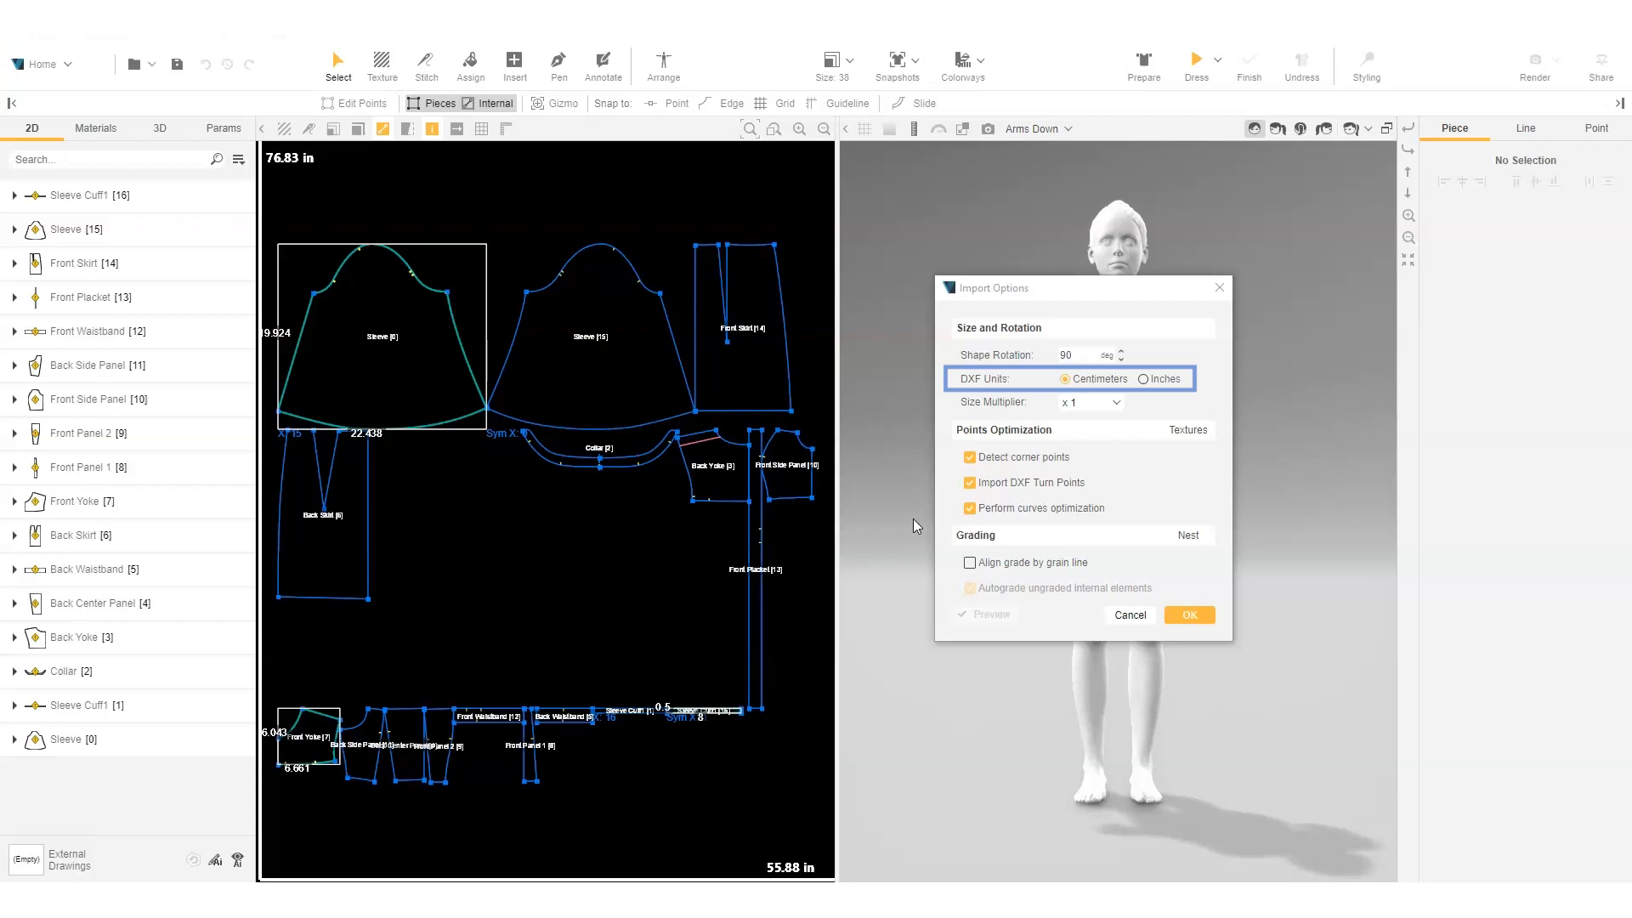
- Preview the imported pattern pieces with the DXF units set to inches
click(1144, 380)
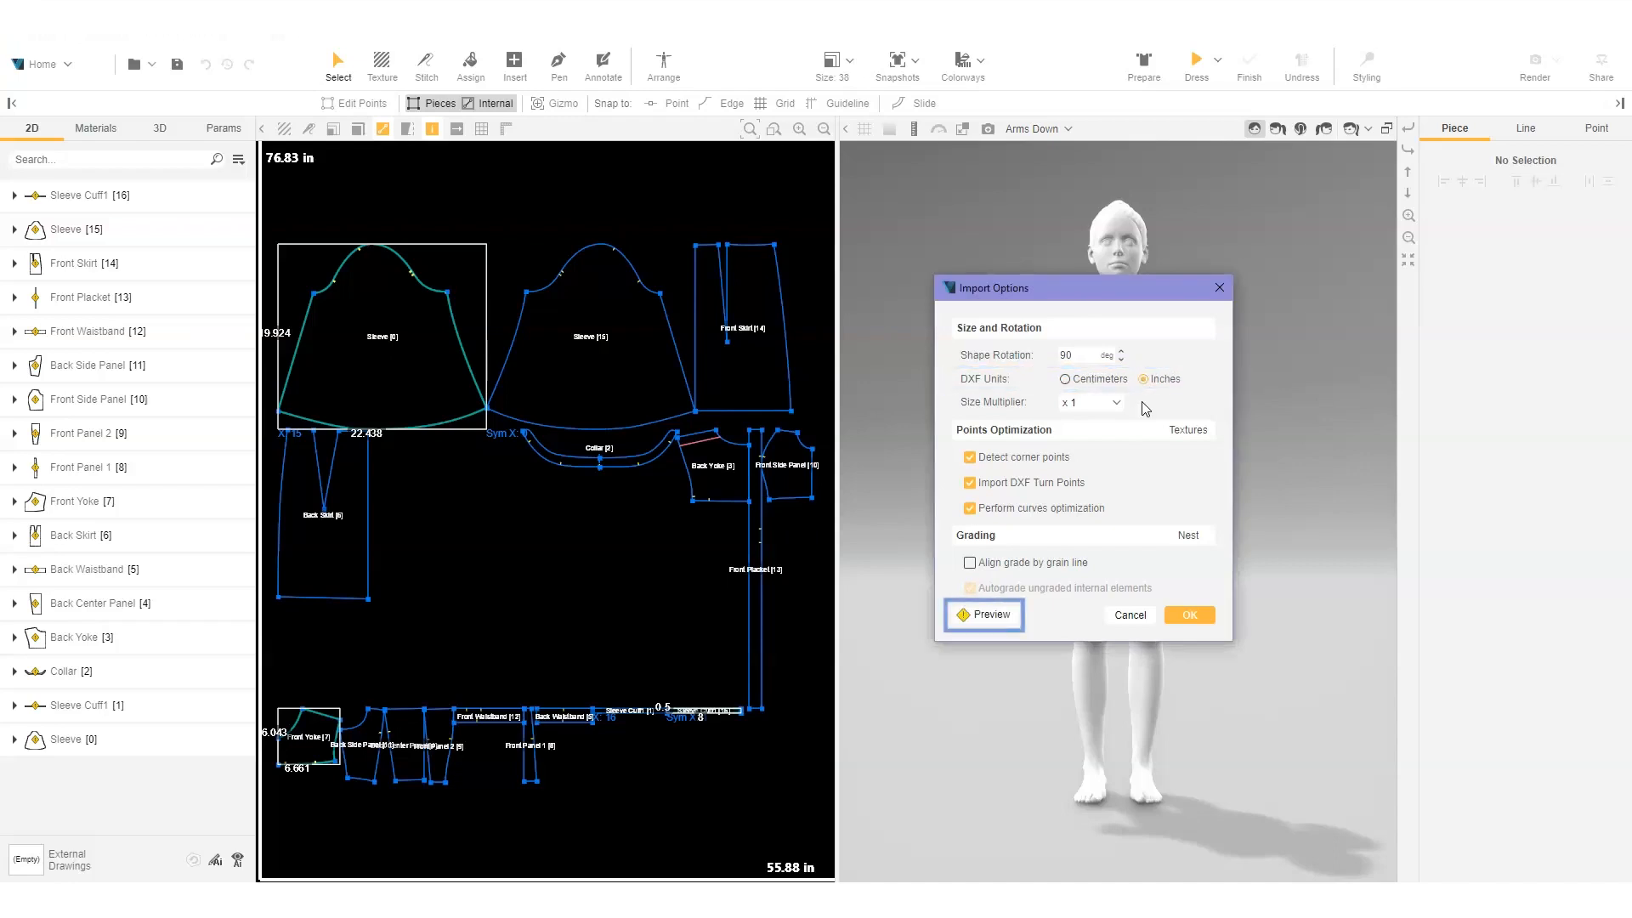
click(1000, 613)
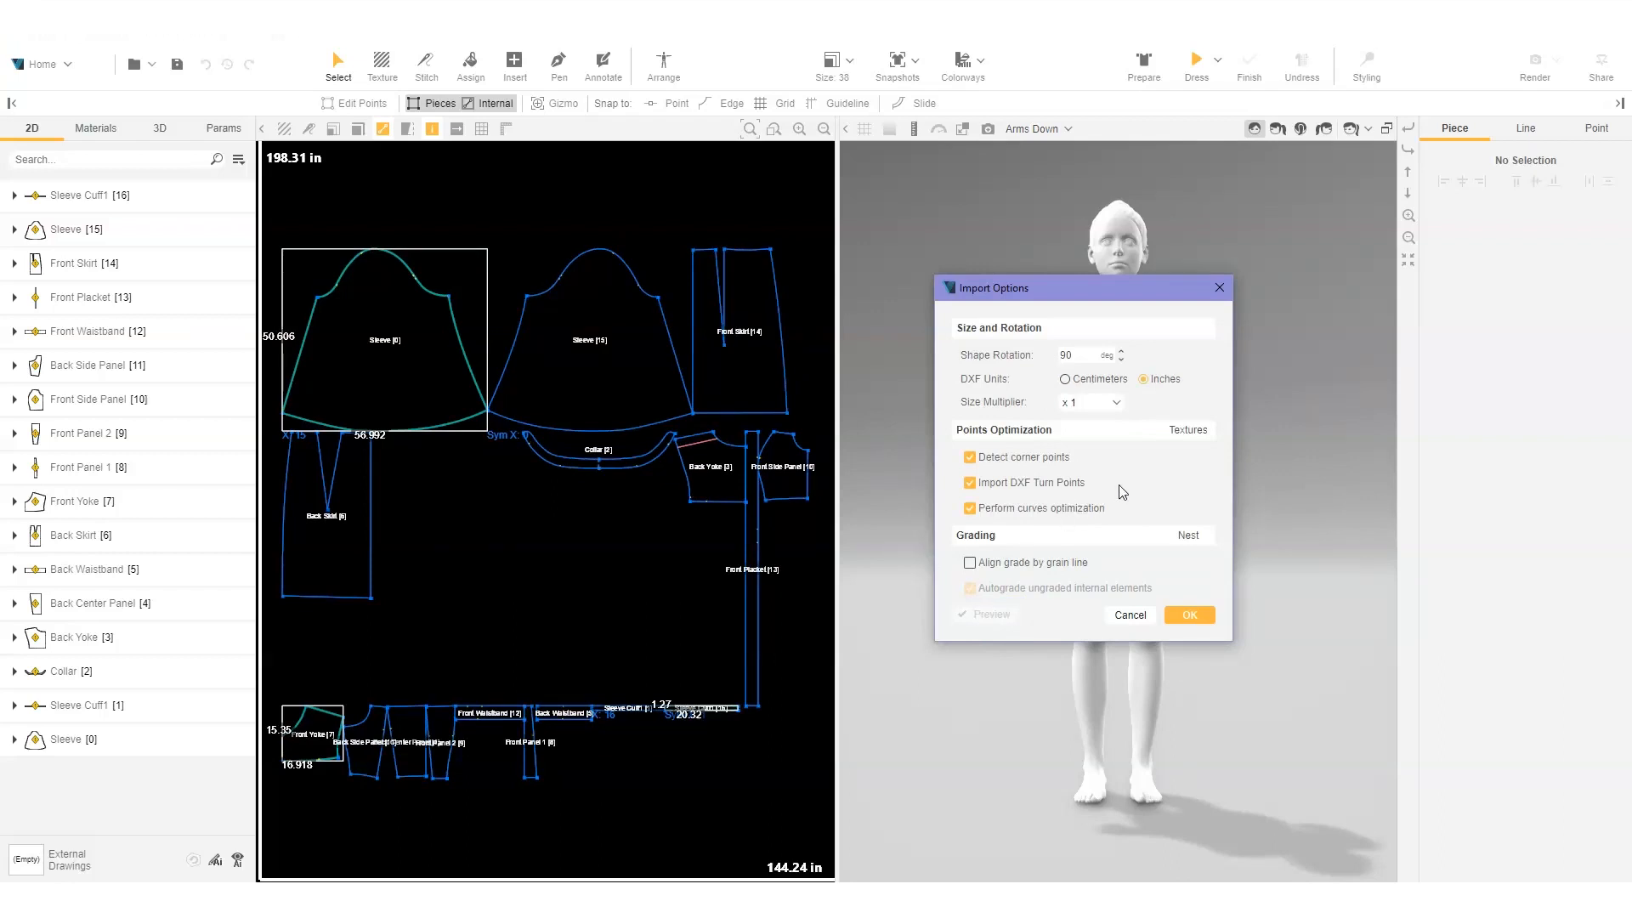
- Set the DXF units to centimeters, refresh the preview and complete the import
click(1065, 379)
click(1008, 613)
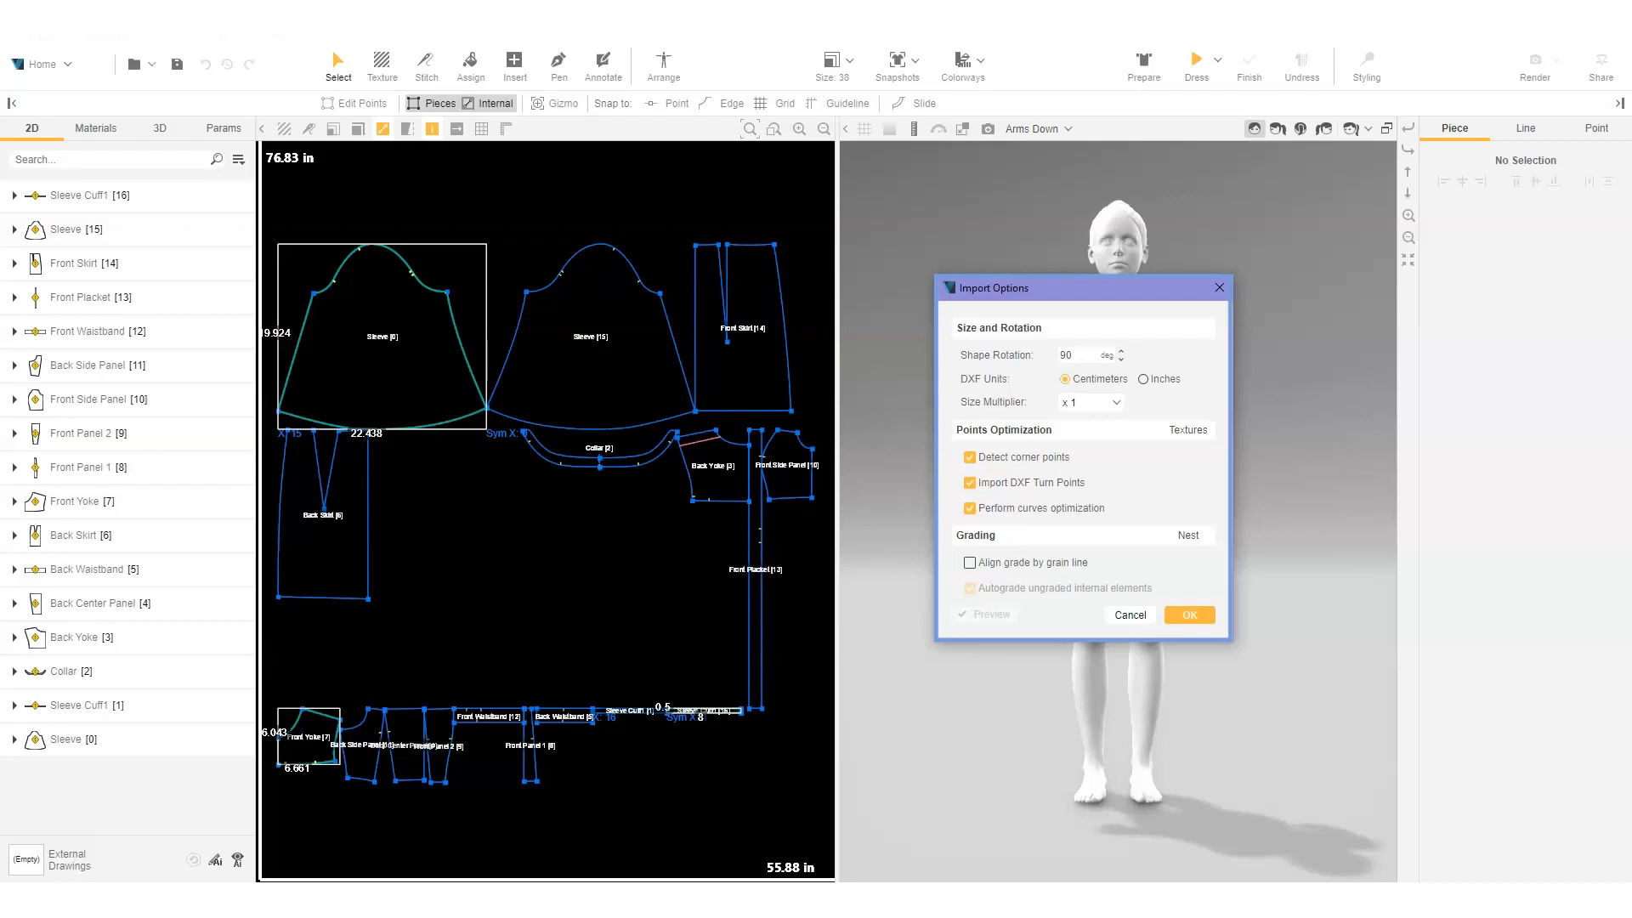
click(1186, 612)
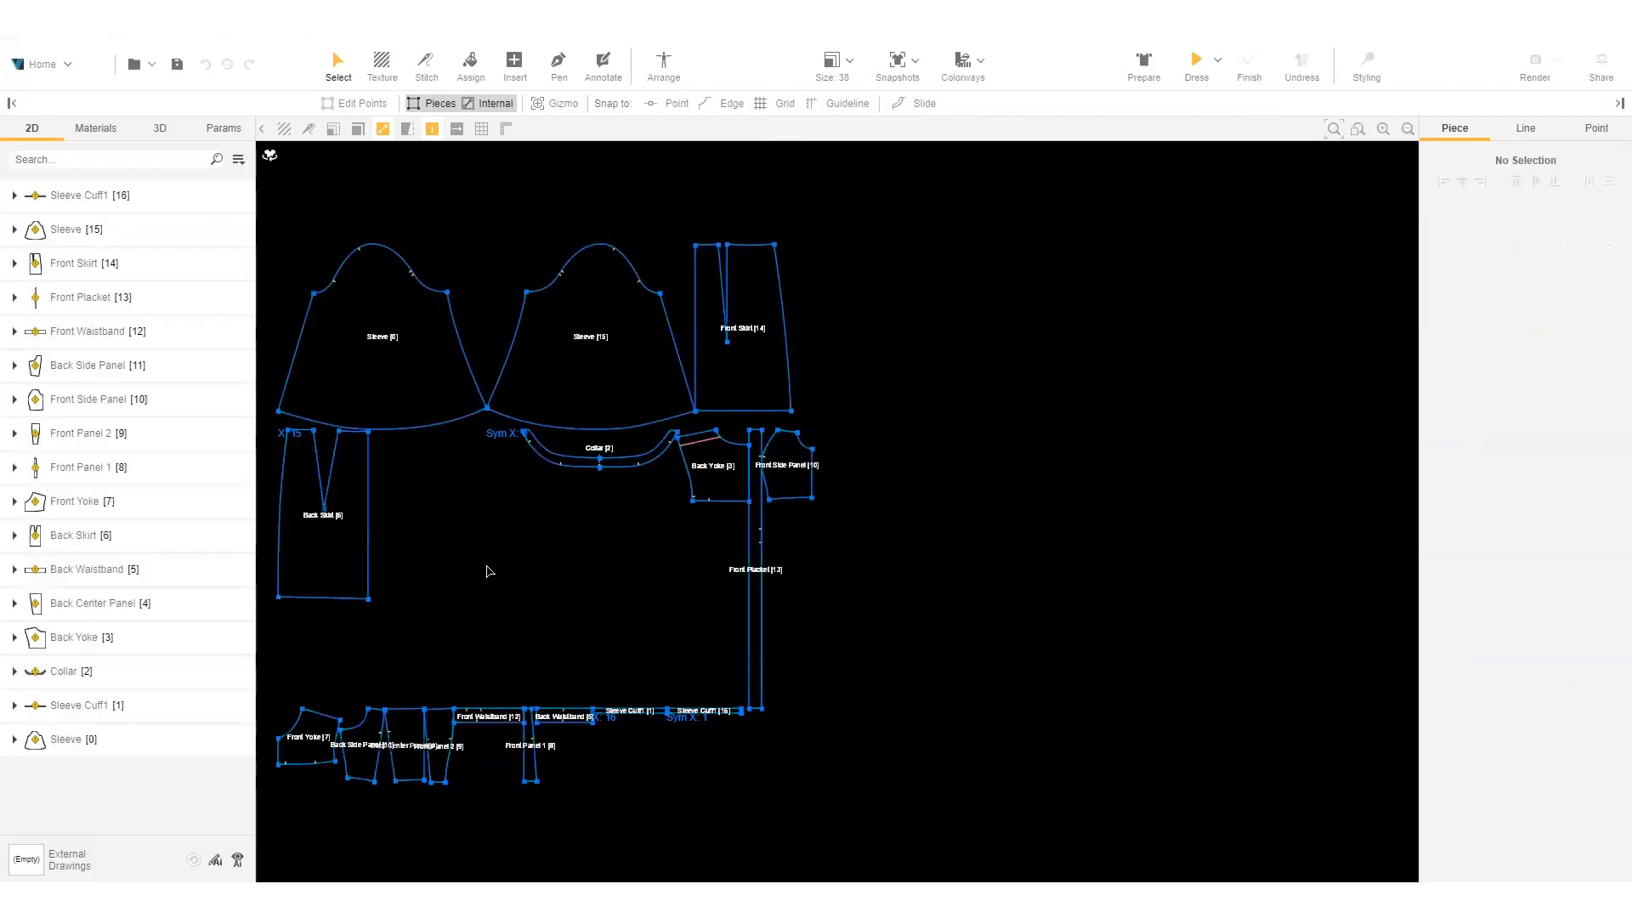
- Rename the piece Sleeve Cuff1 [16] to Sleeve Cuff
middle_drag(486, 566, 757, 563)
scroll(719, 552, up, 1)
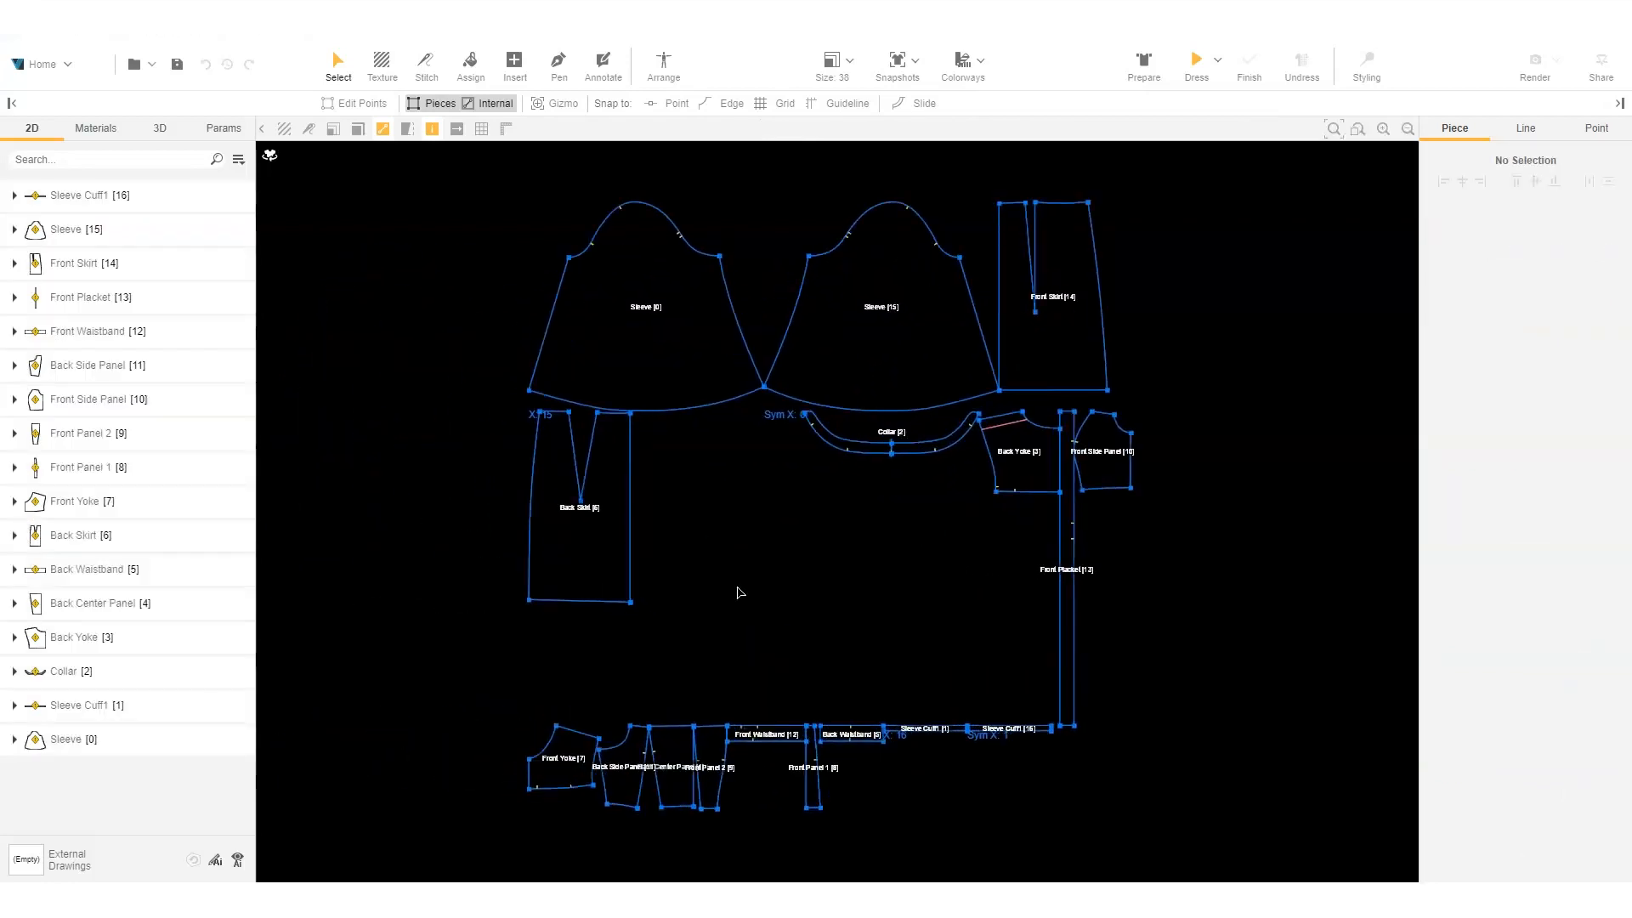
scroll(738, 592, up, 1)
scroll(740, 589, up, 1)
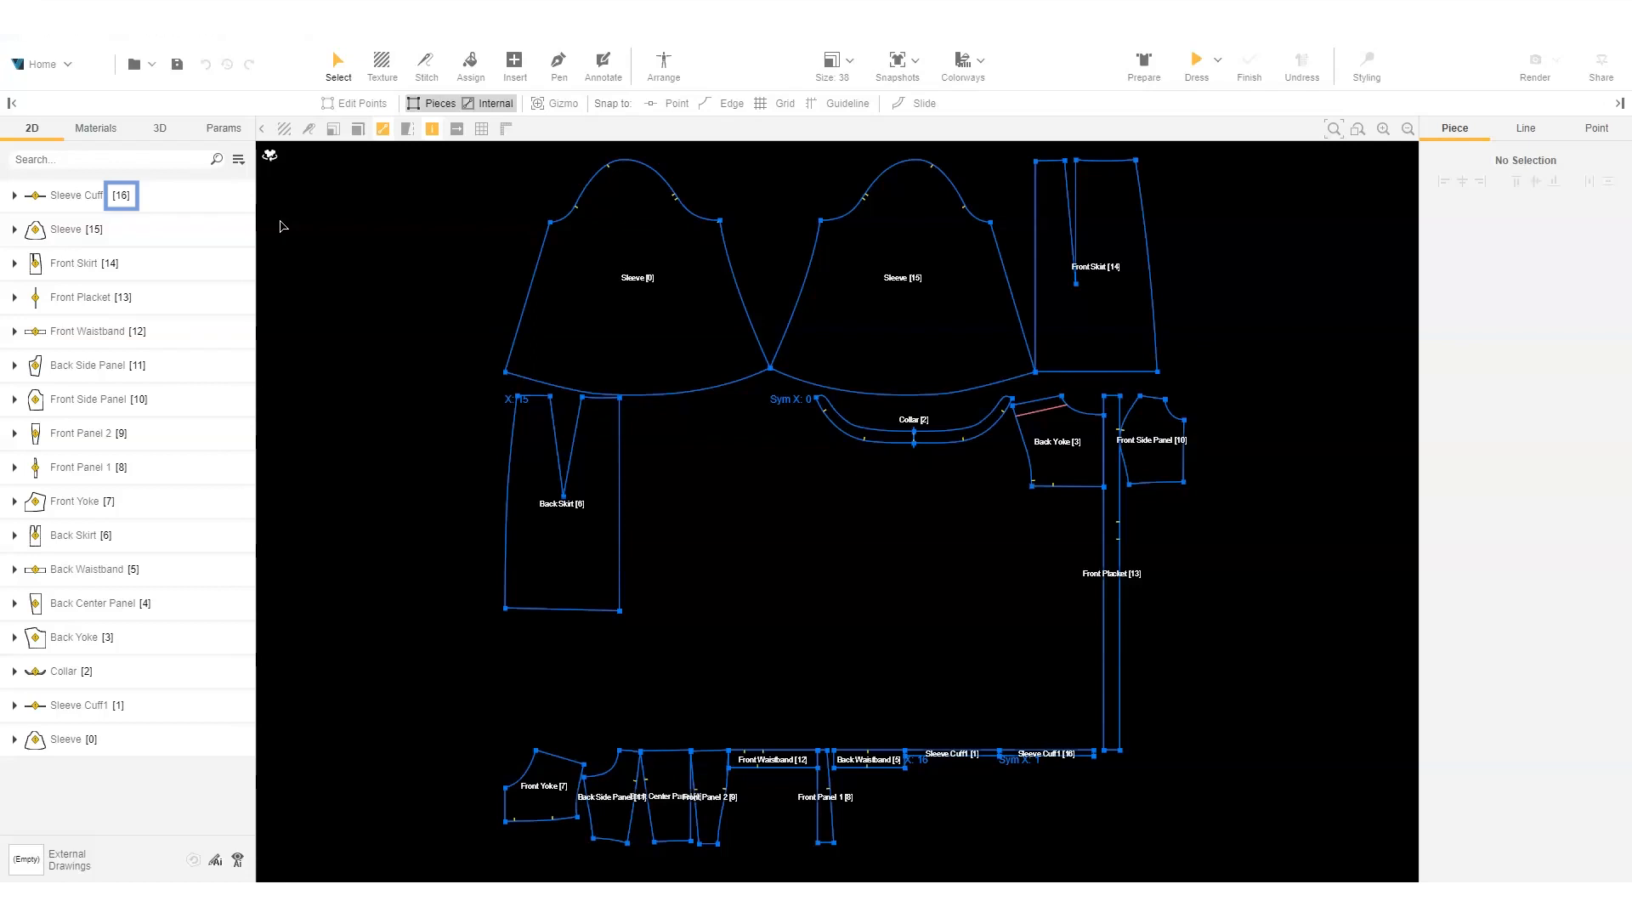
double_click(101, 198)
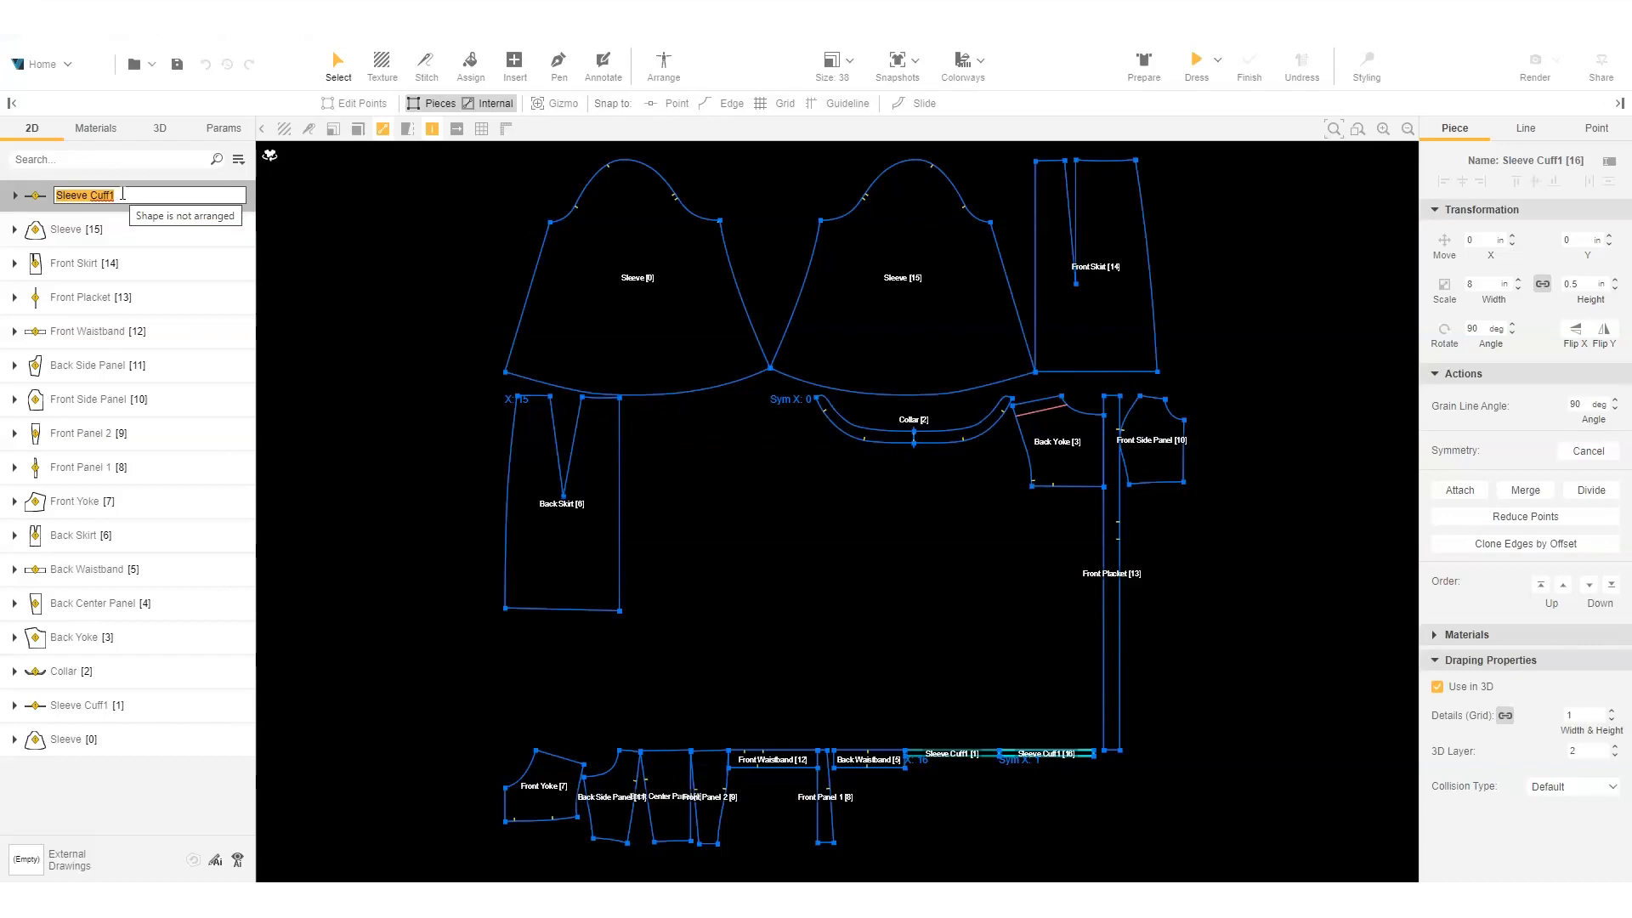
click(123, 194)
key(BackSpace)
key(Return)
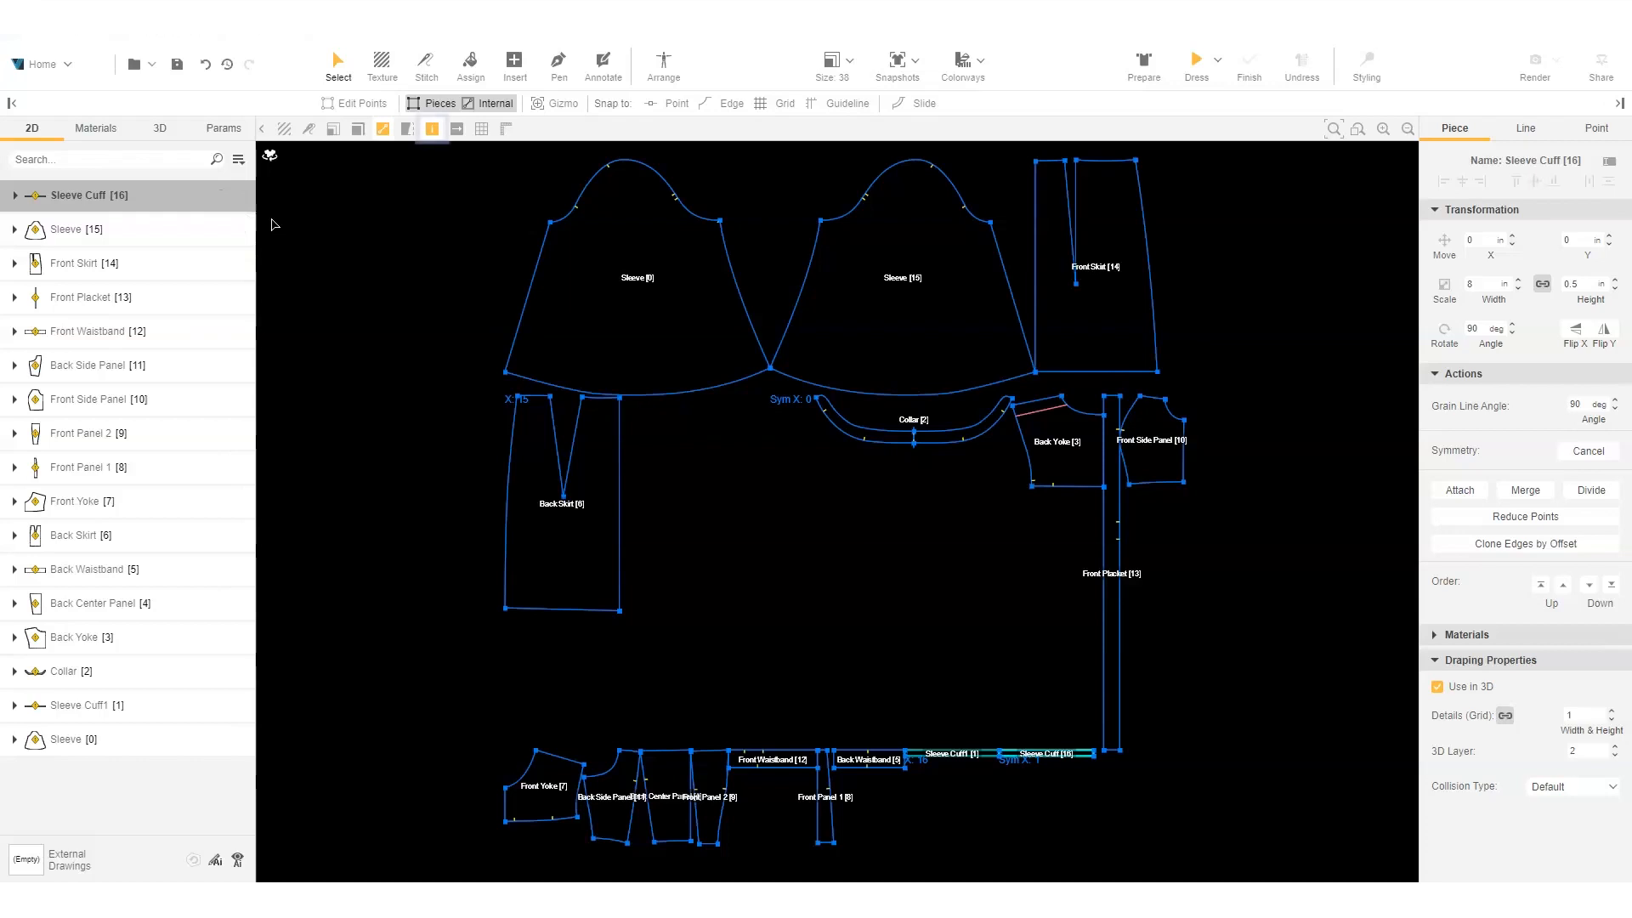
- Toggle the shape info labels off and back on, and review the Shape Options available for the 2D display
click(435, 125)
click(433, 127)
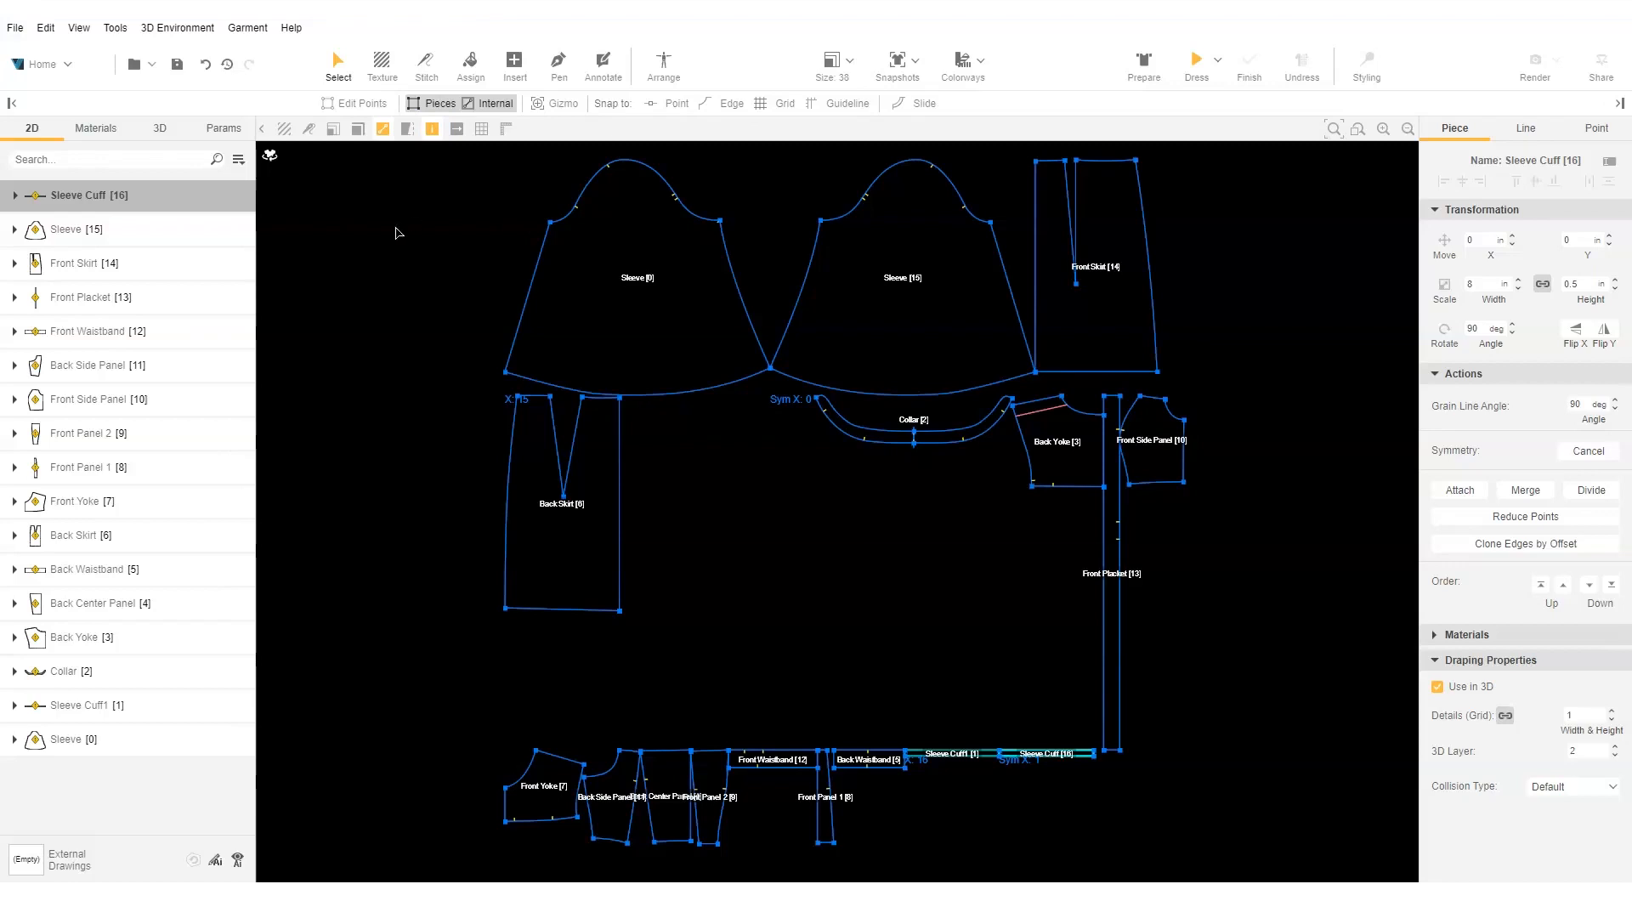
click(76, 29)
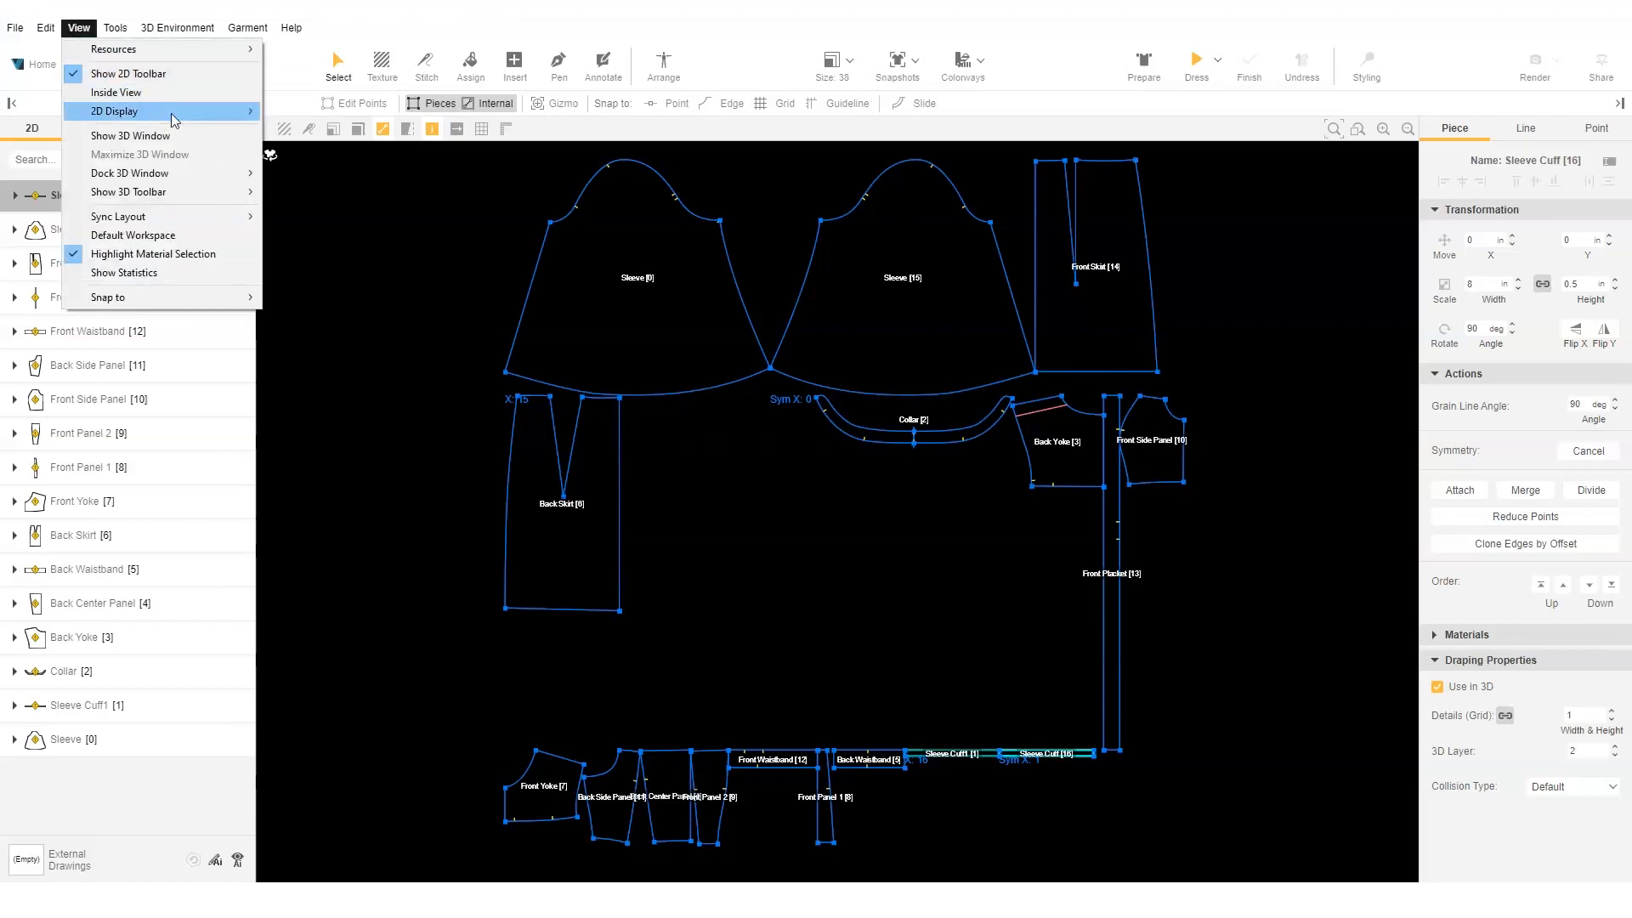
mouse_move(178, 116)
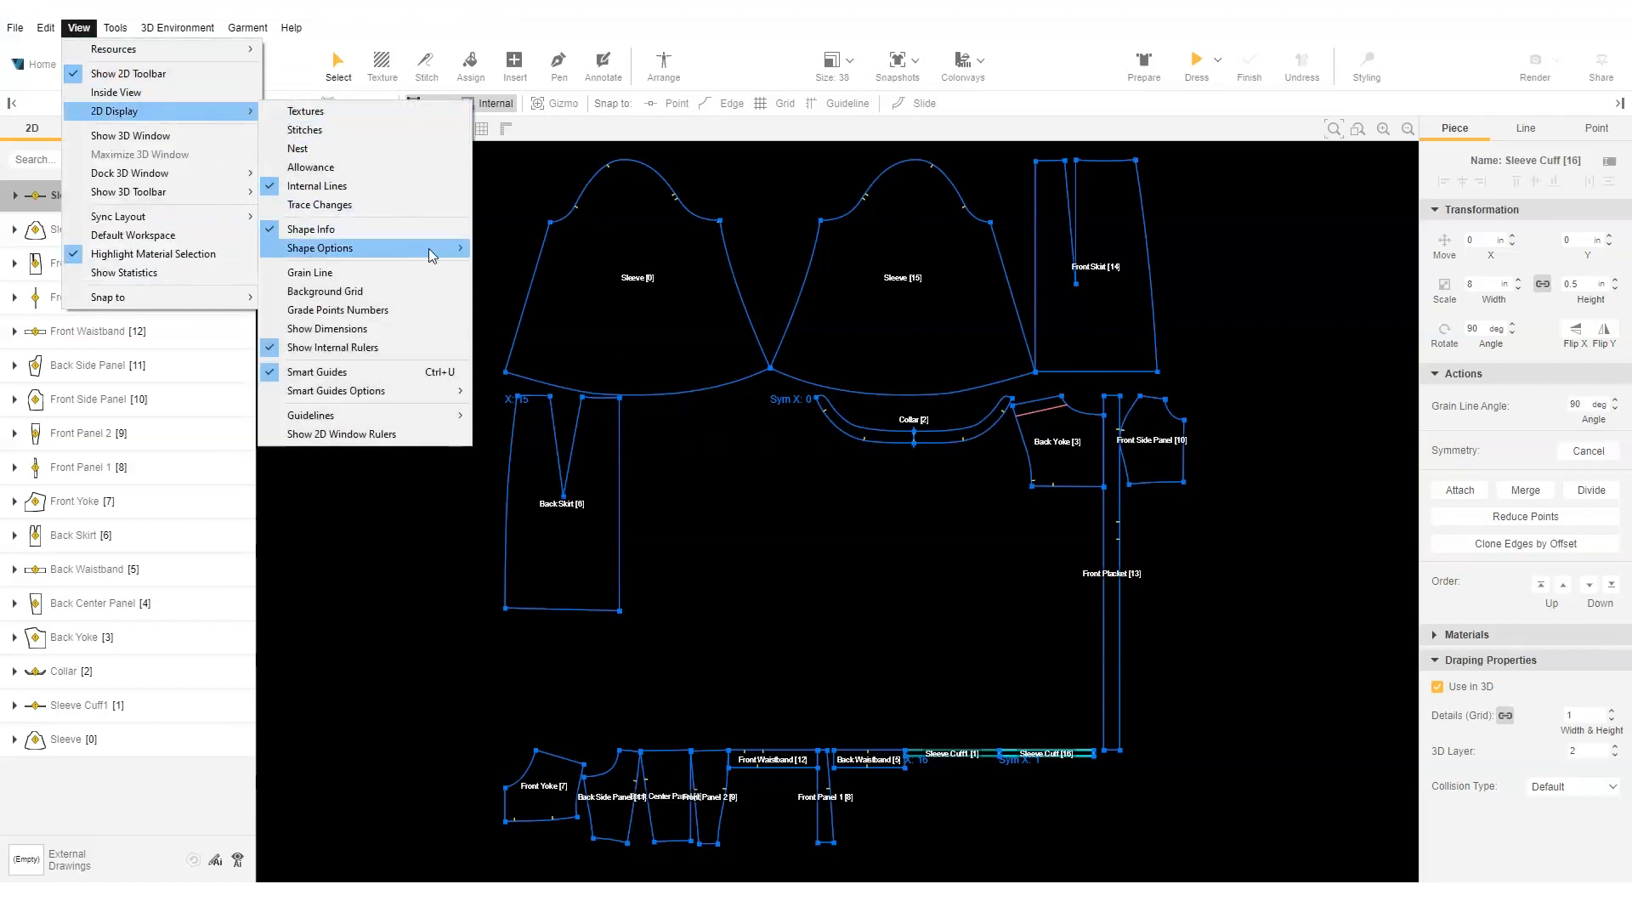
mouse_move(430, 247)
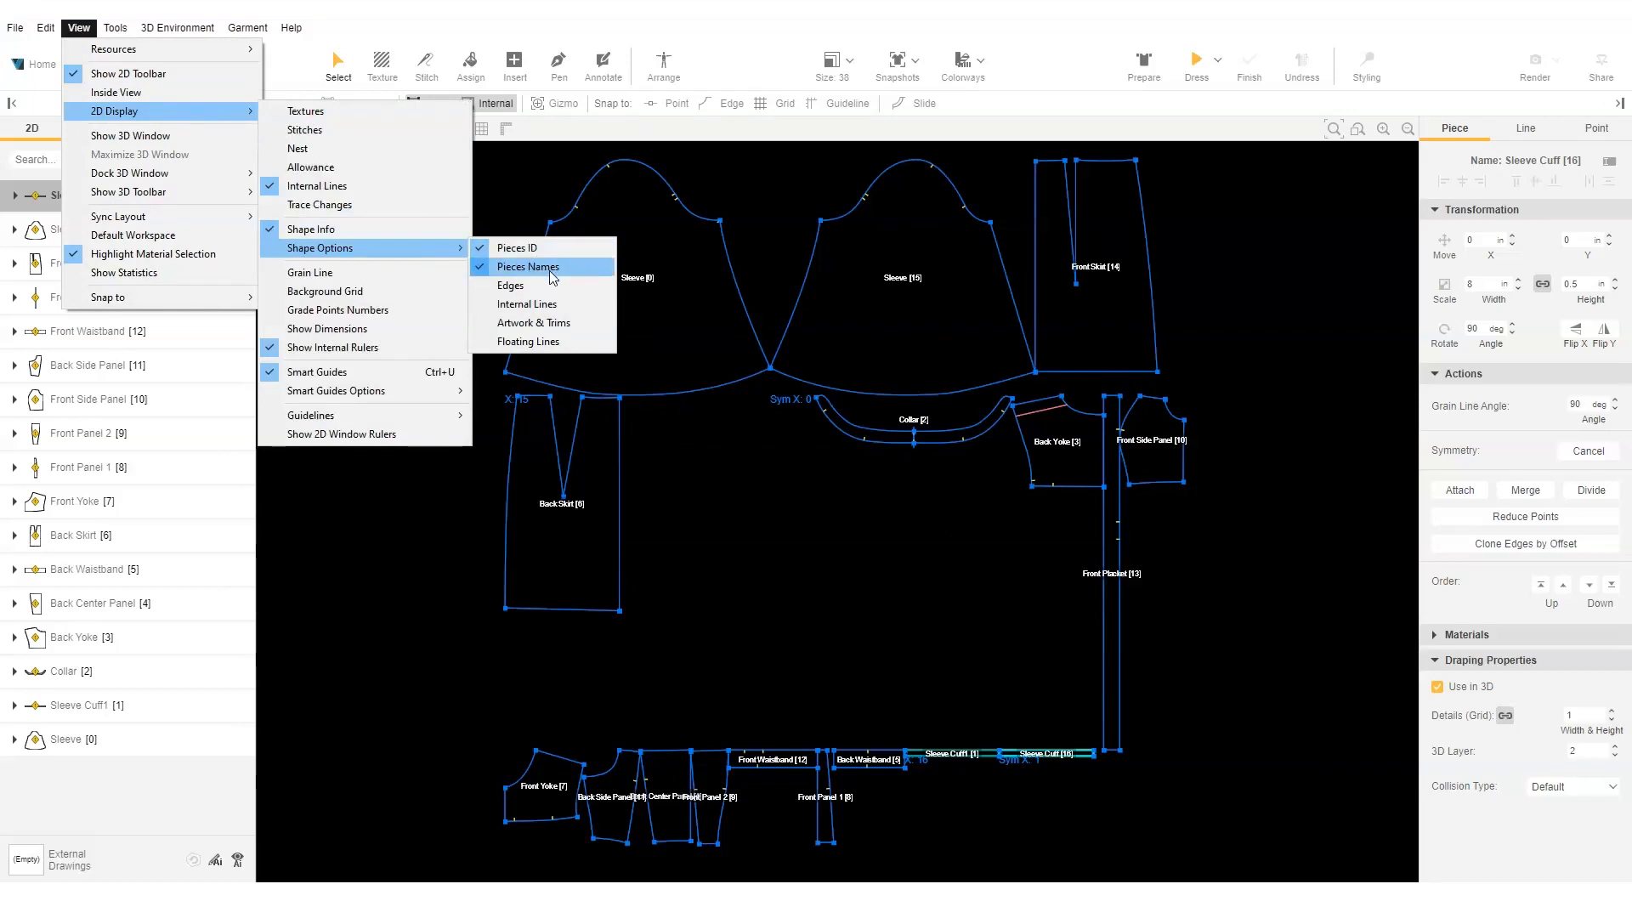
click(426, 592)
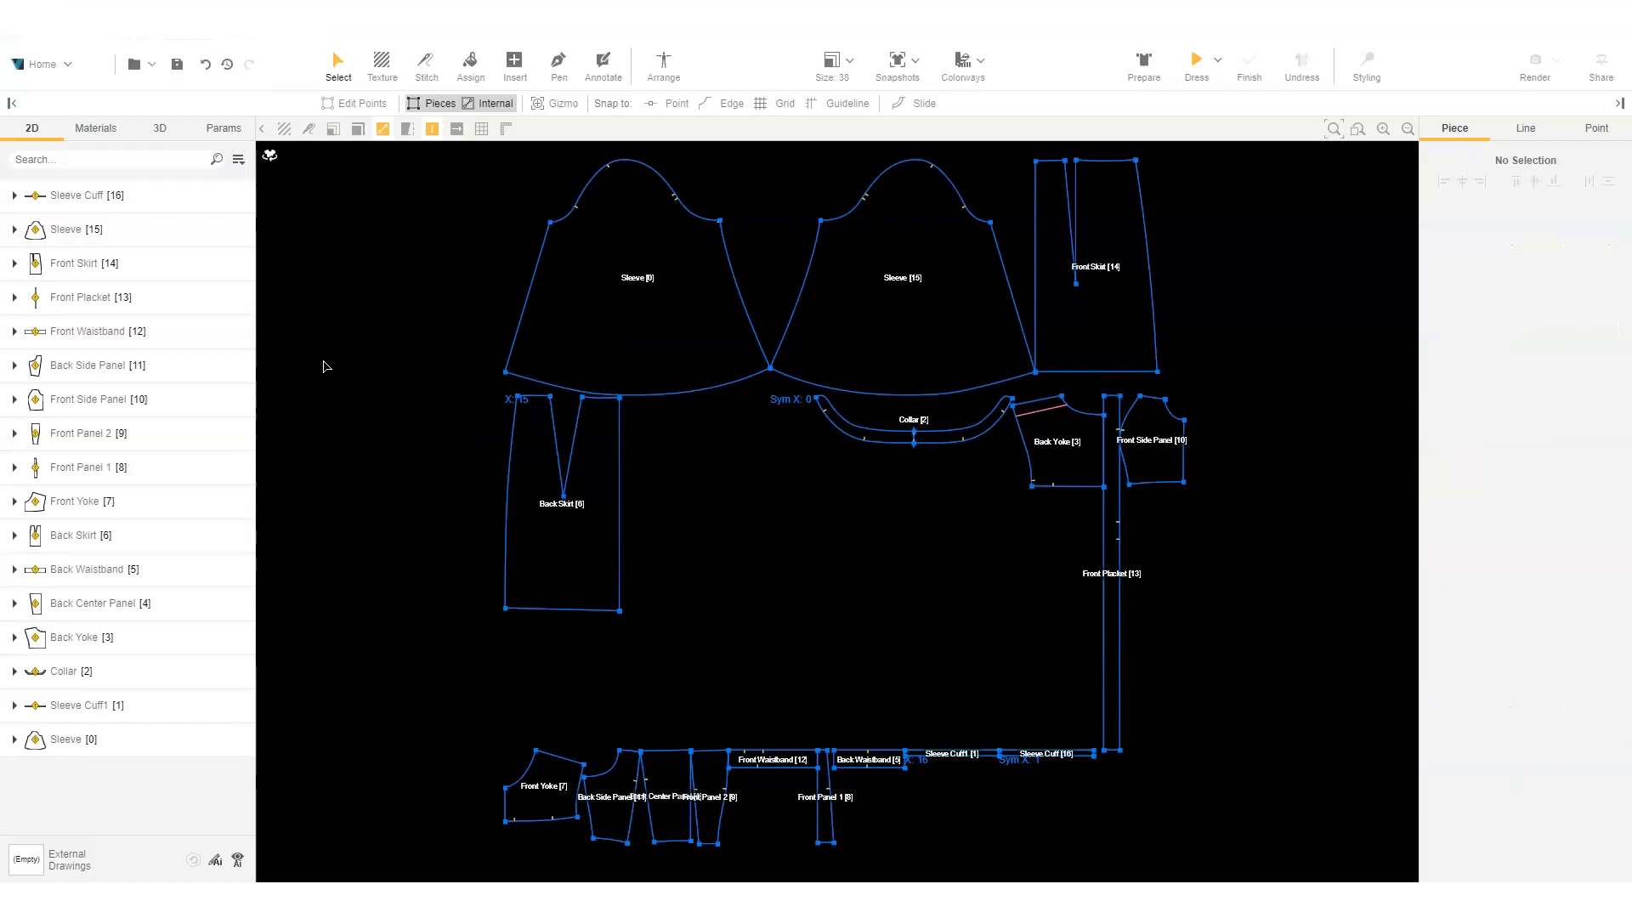
- Highlight the Sleeve [15] piece, and move the Back Yoke to the empty area below the Collar
click(150, 226)
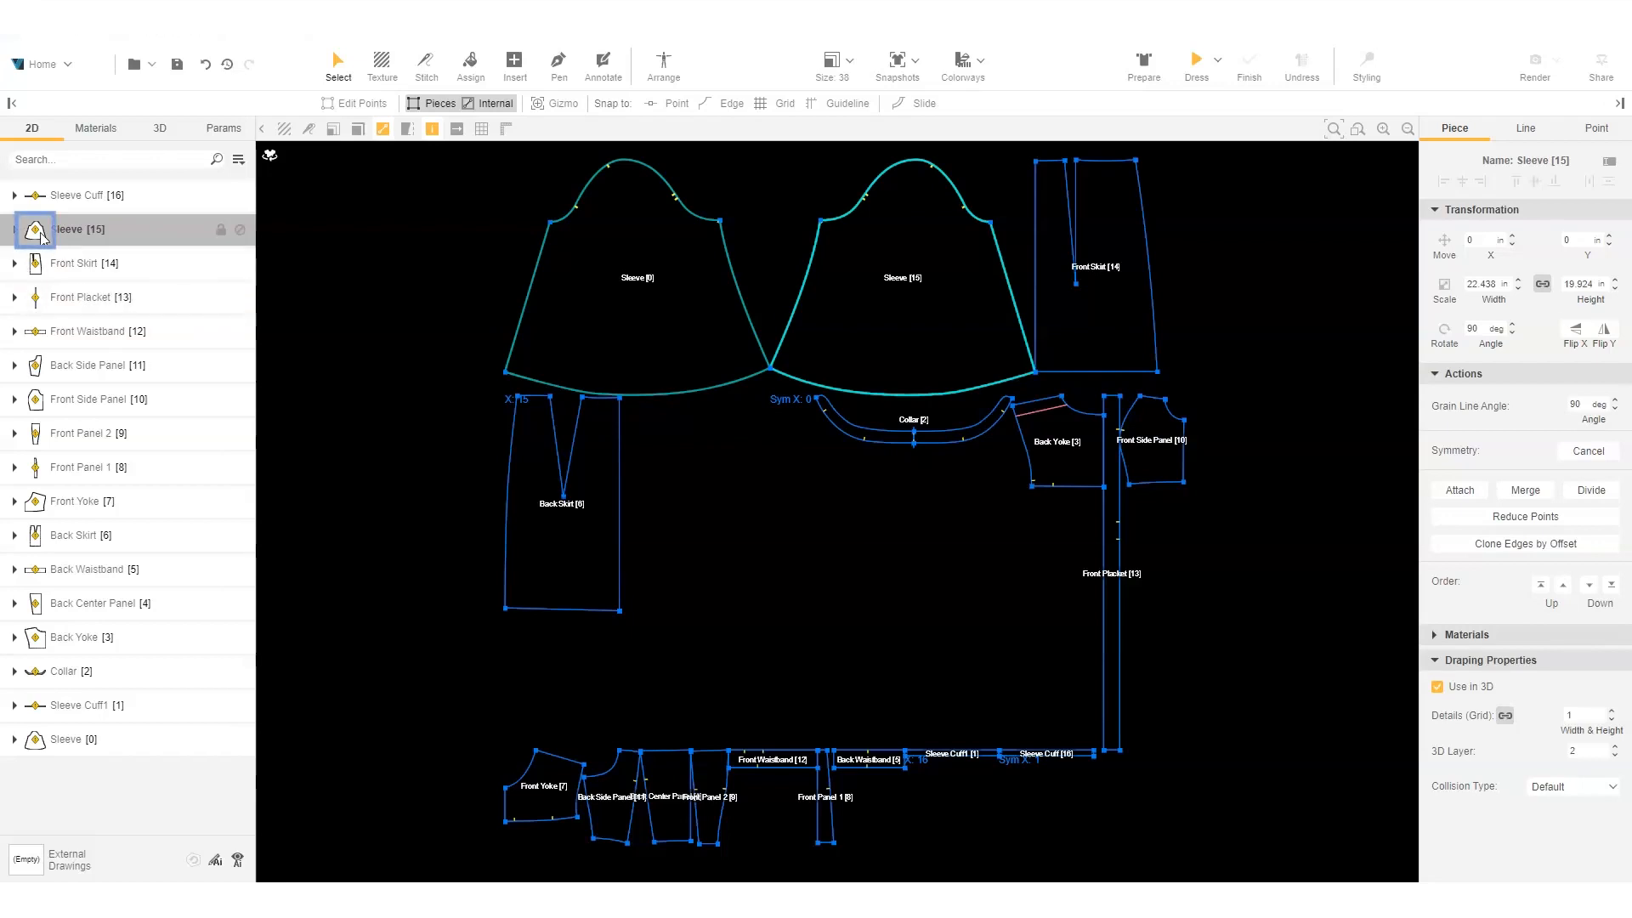
mouse_move(38, 237)
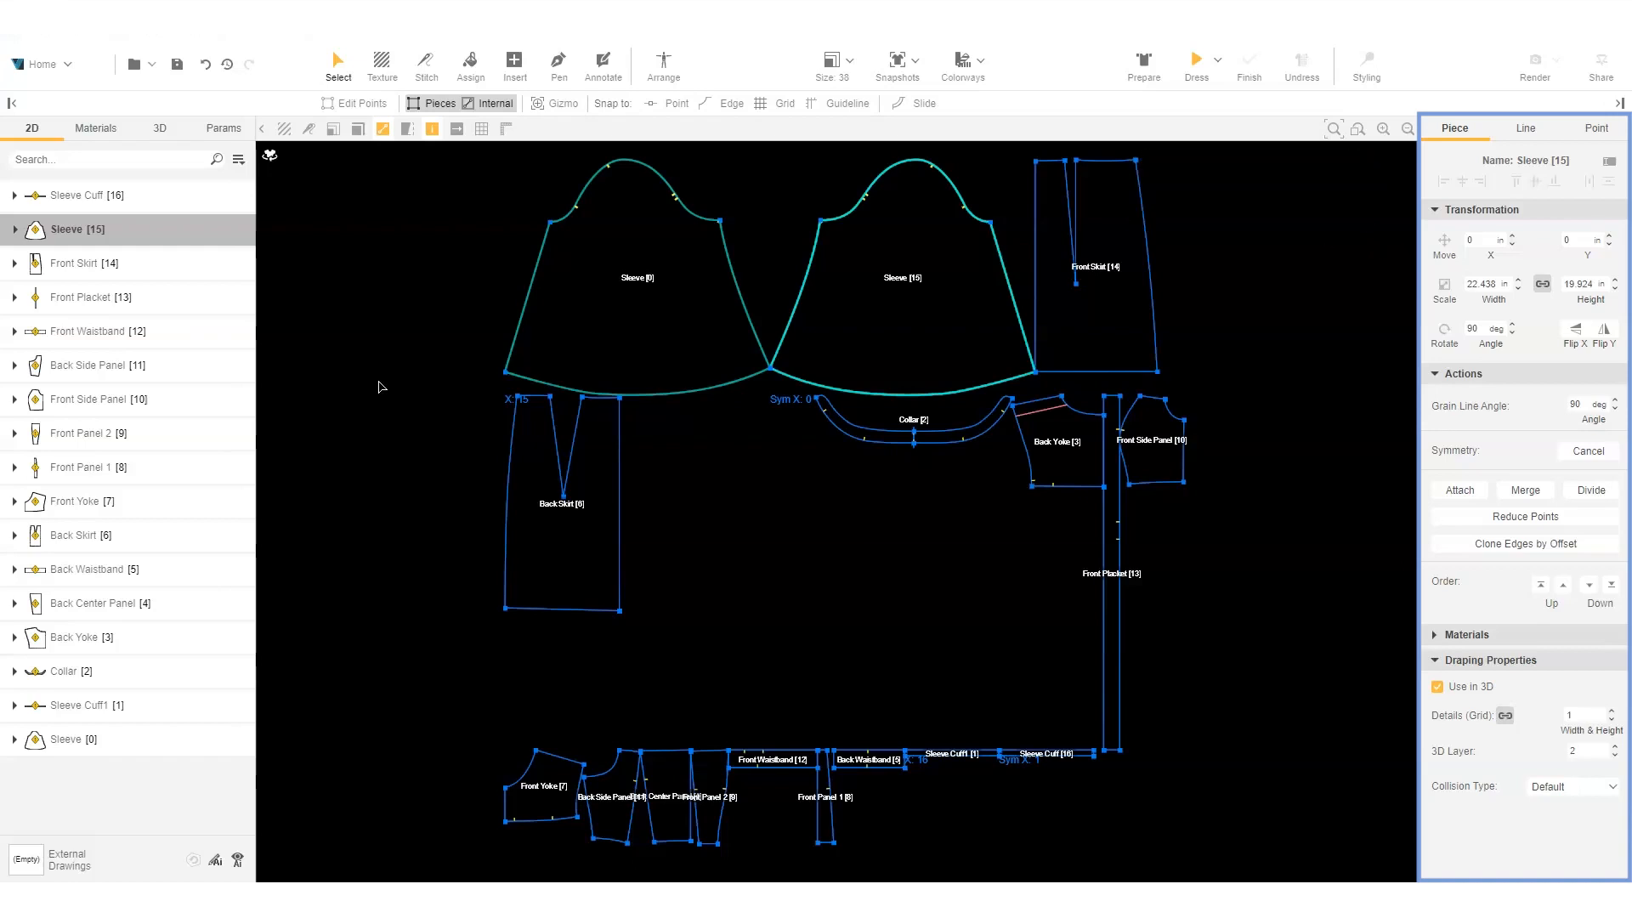
drag(1079, 460, 932, 599)
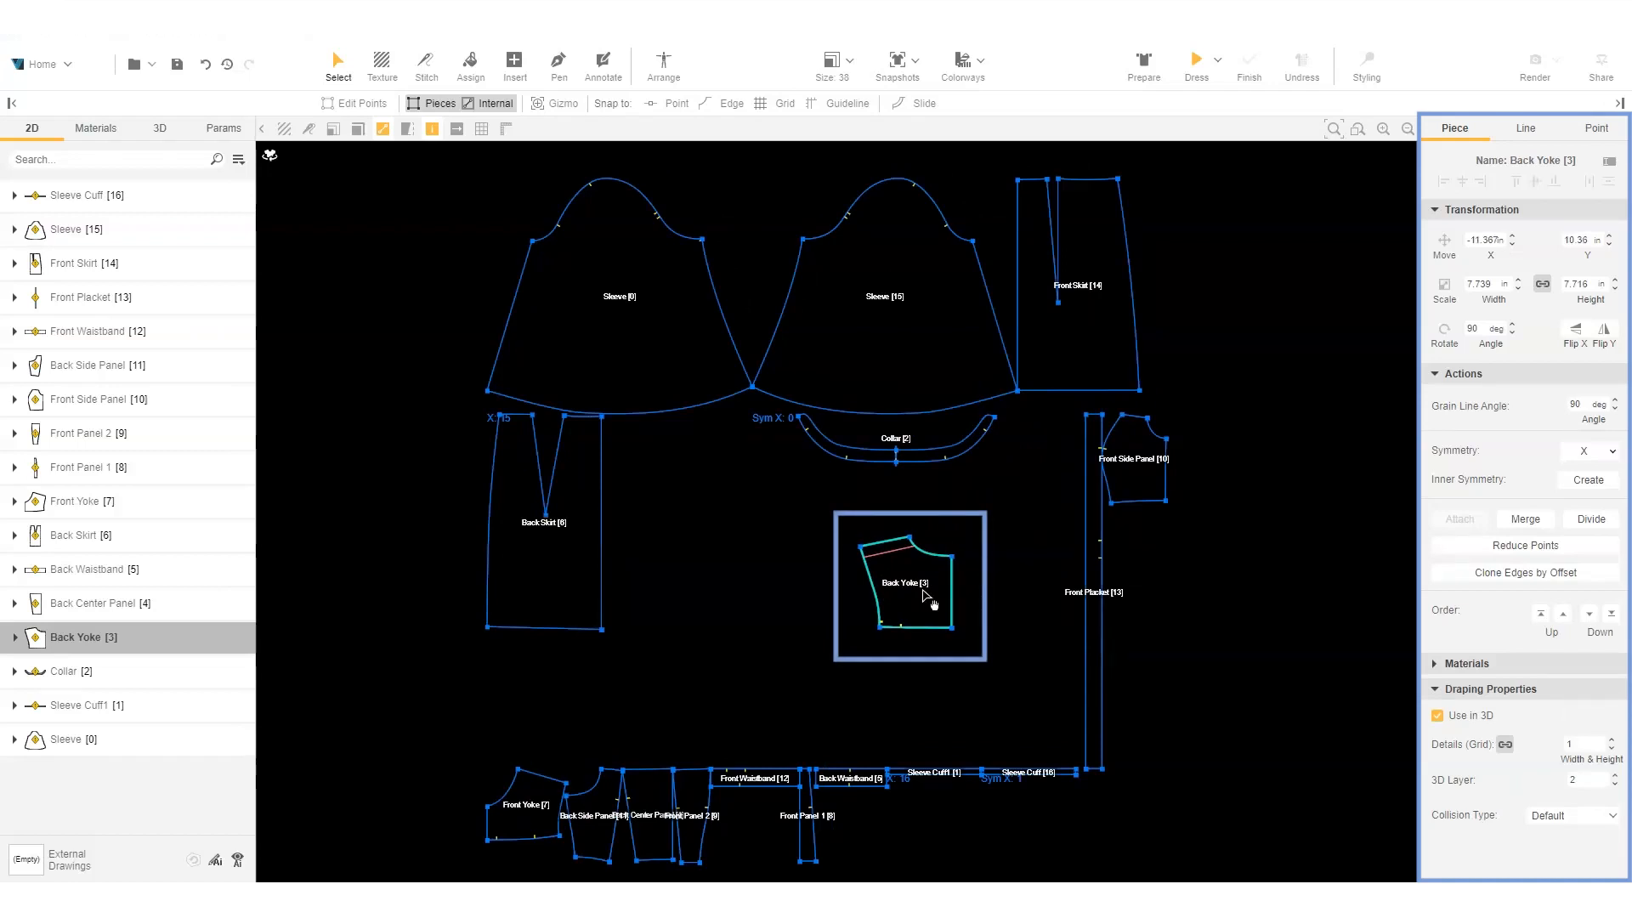
- Inspect the properties of the Back Yoke's shoulder edge, the internal line below it and its shoulder corner point
click(883, 542)
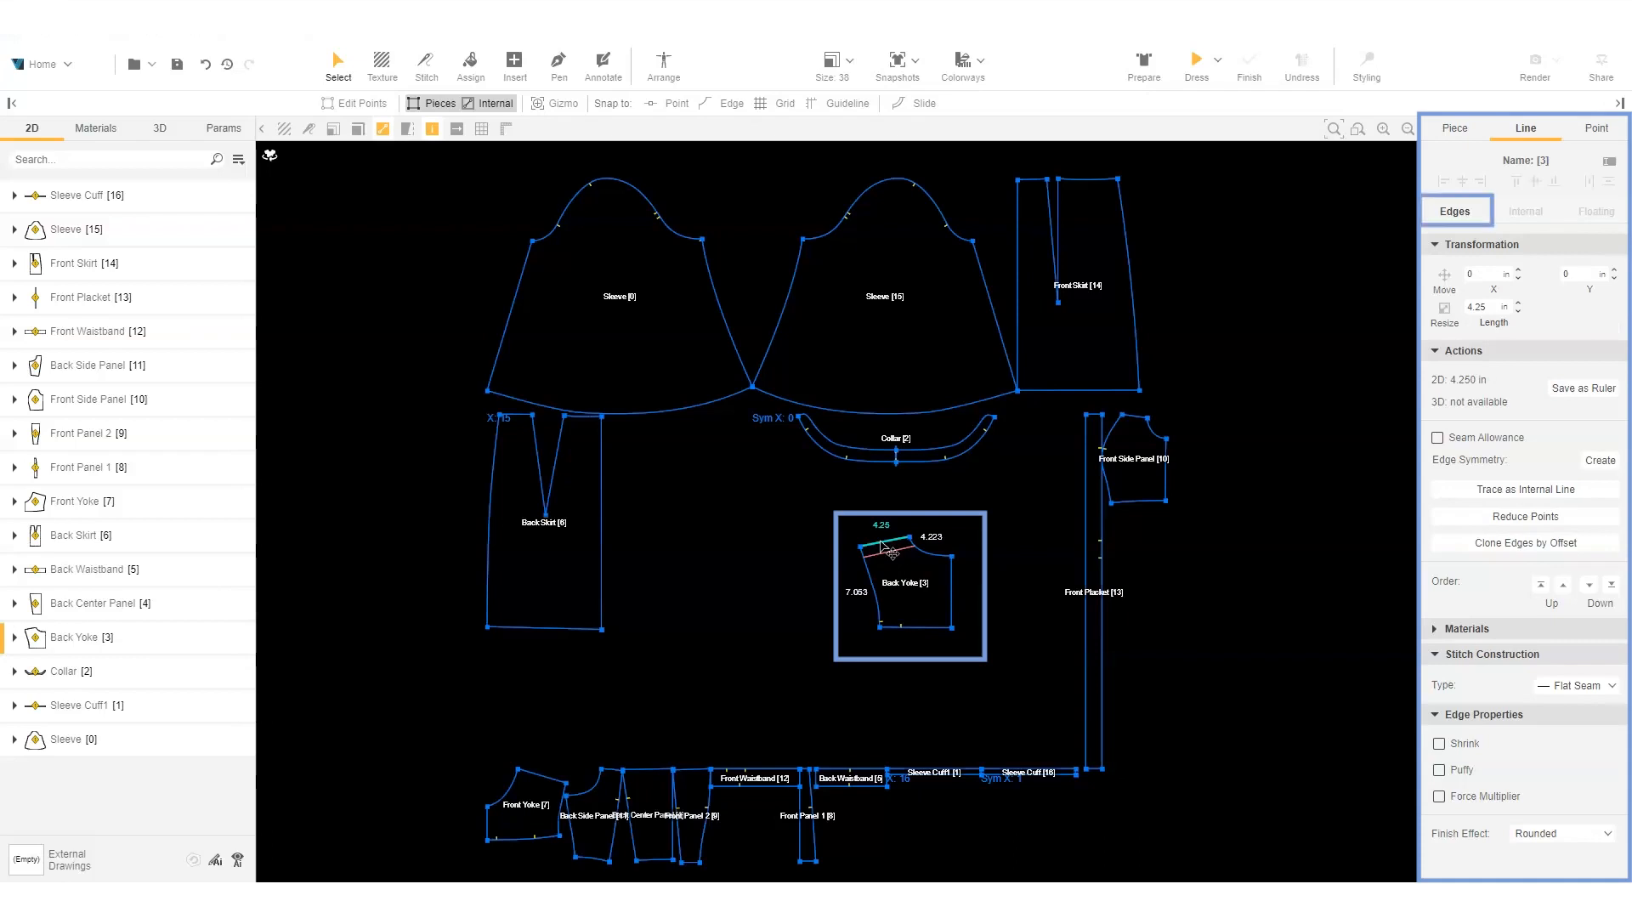
click(893, 554)
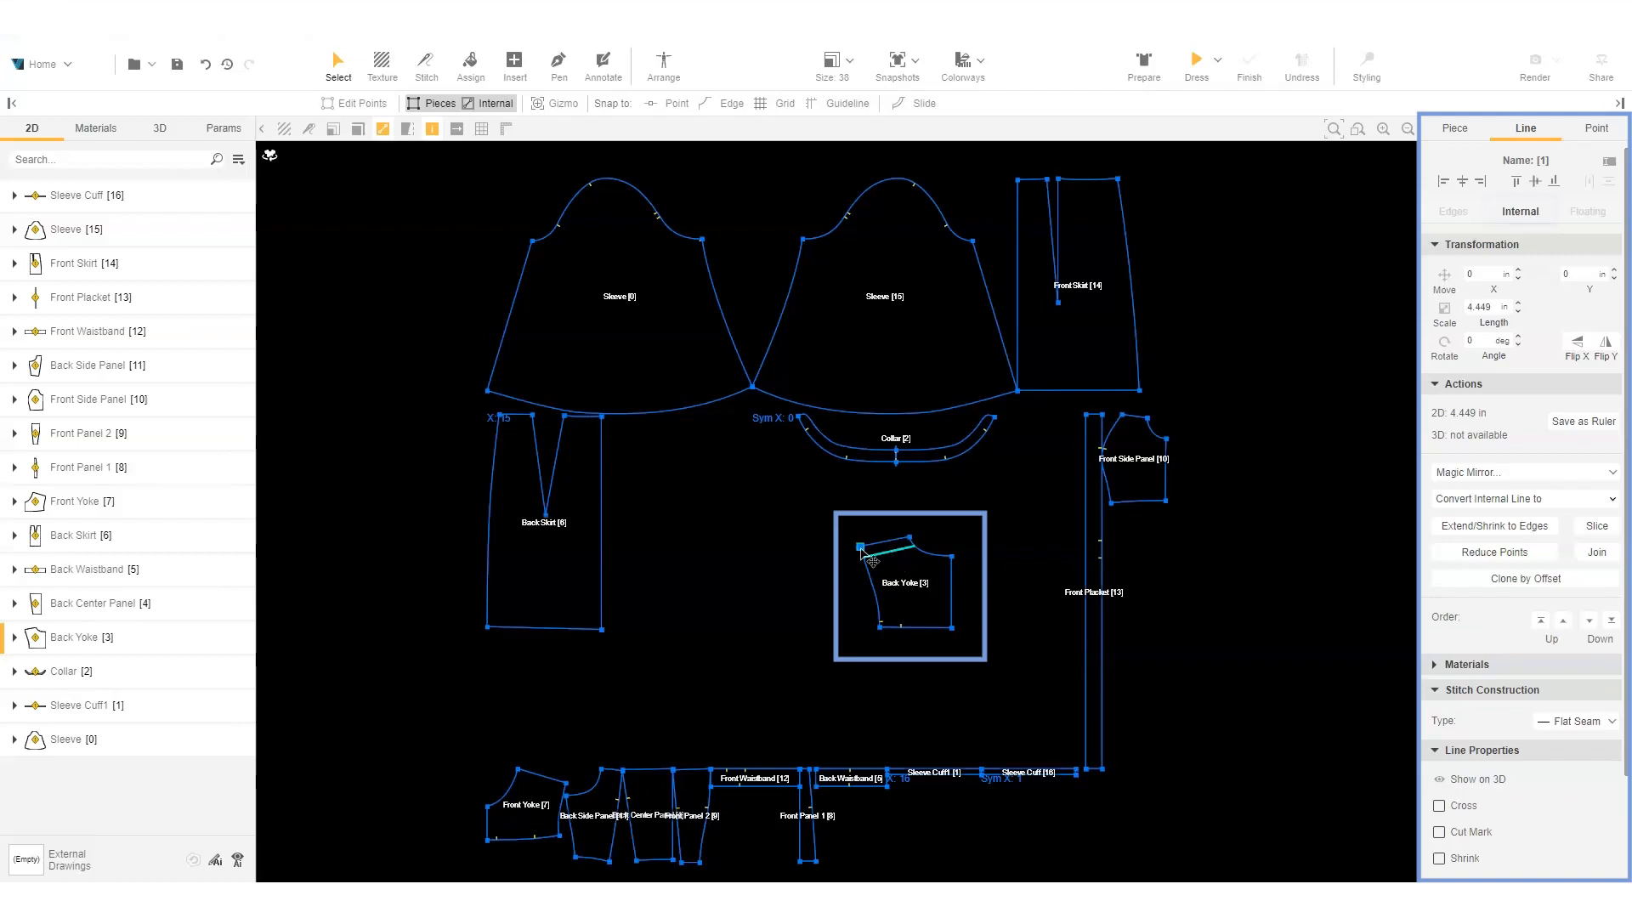
click(861, 548)
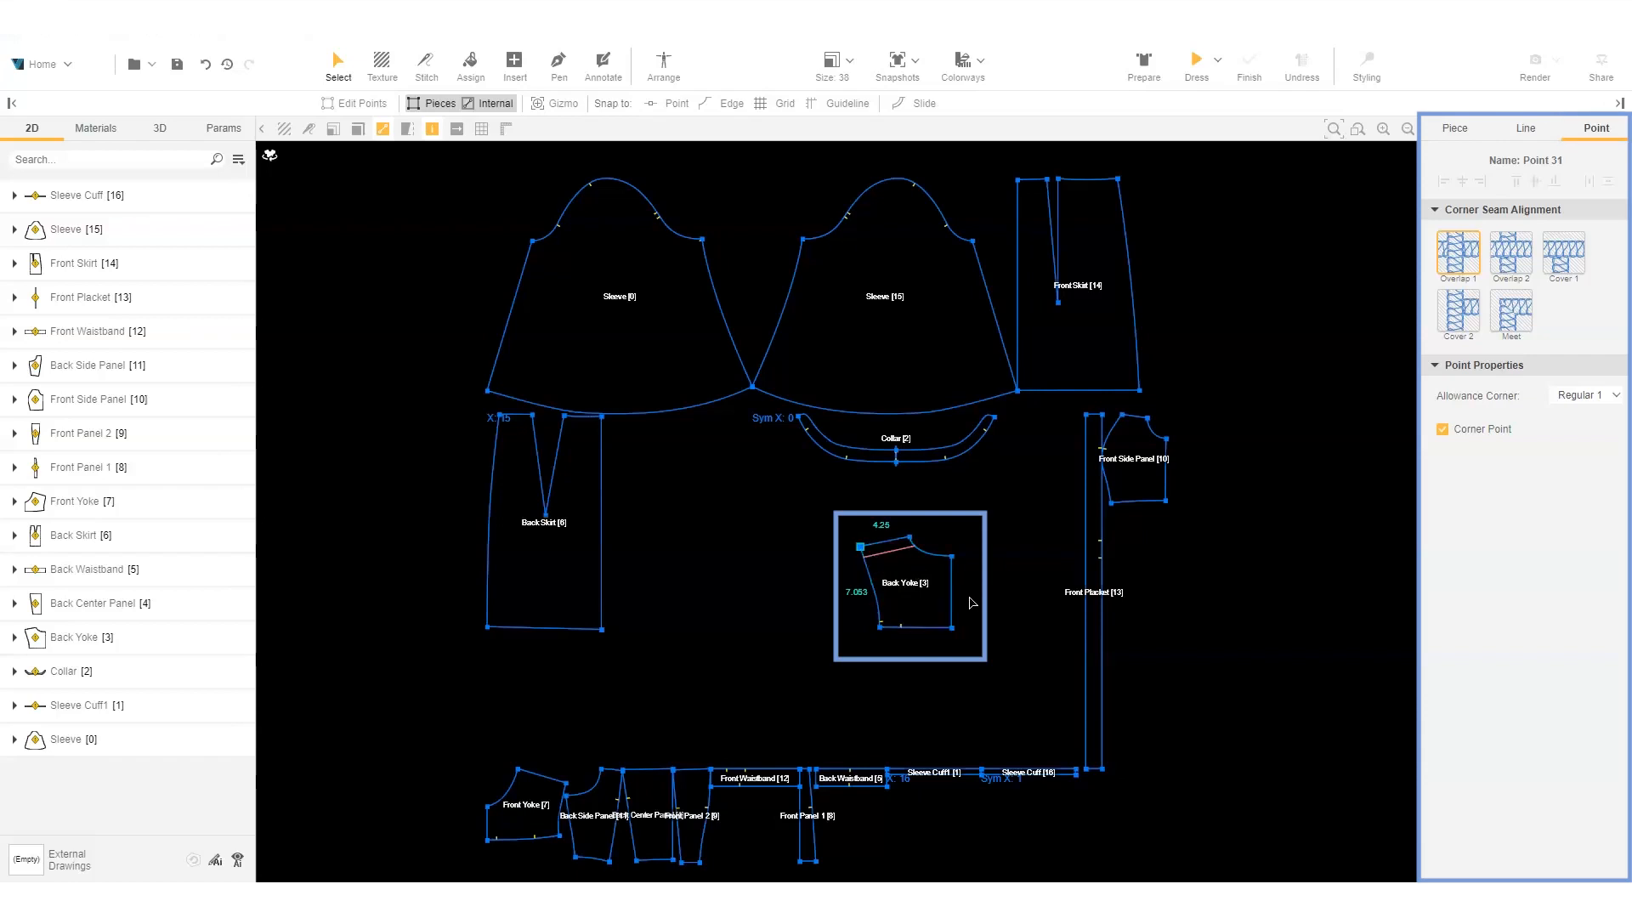
- View the line and point properties of the entire Back Yoke piece, and clear the selection
click(931, 603)
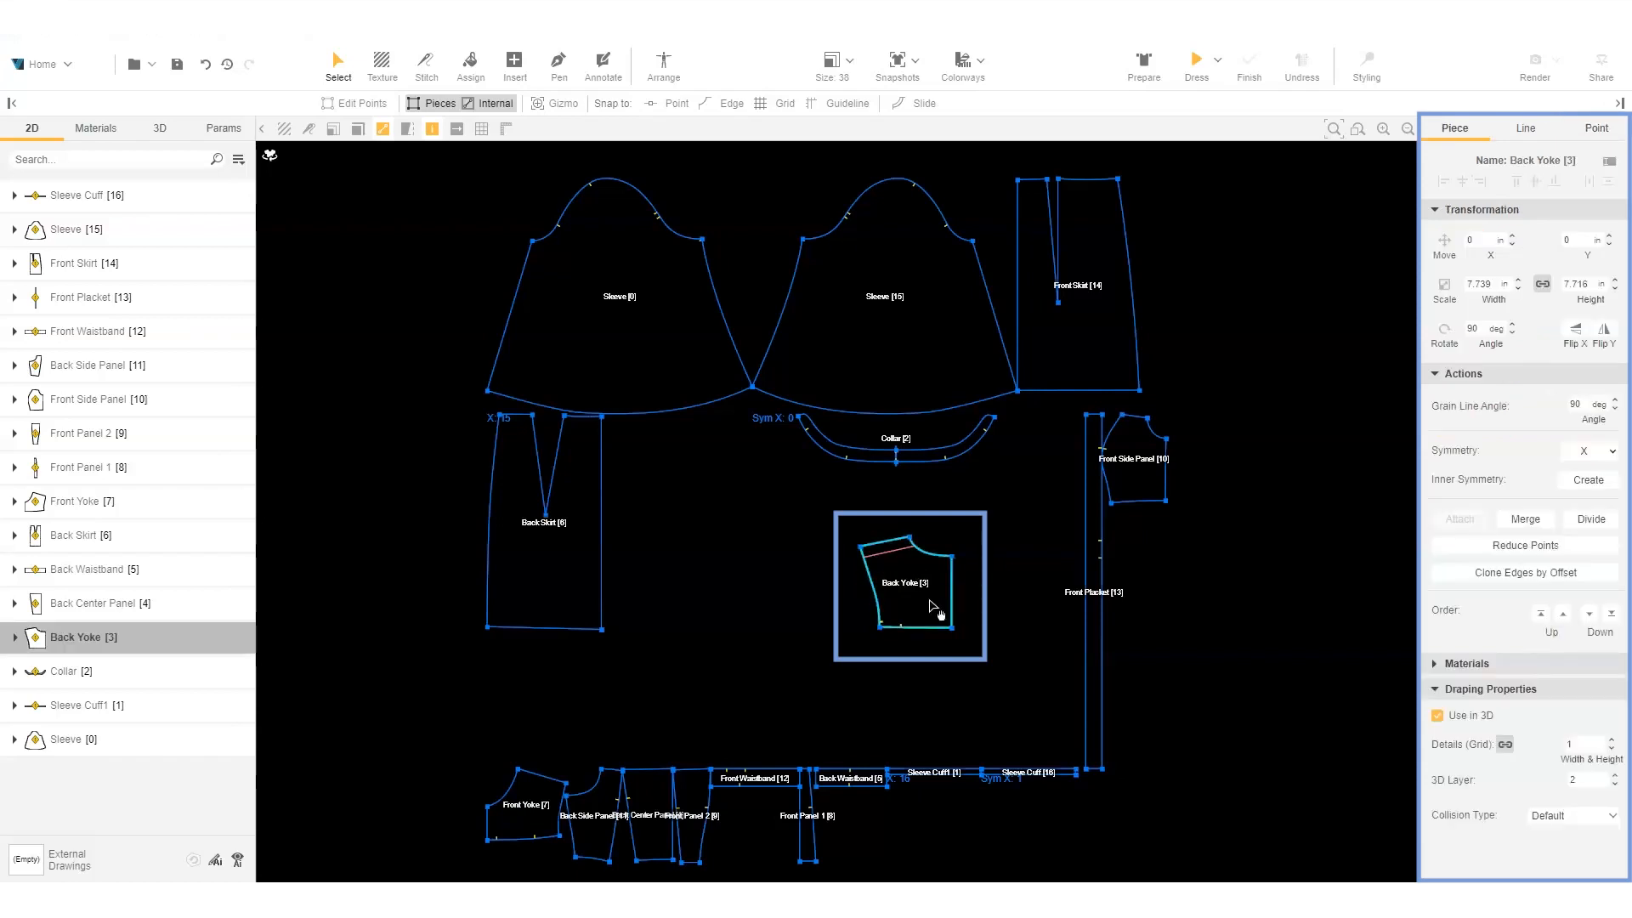
click(1524, 130)
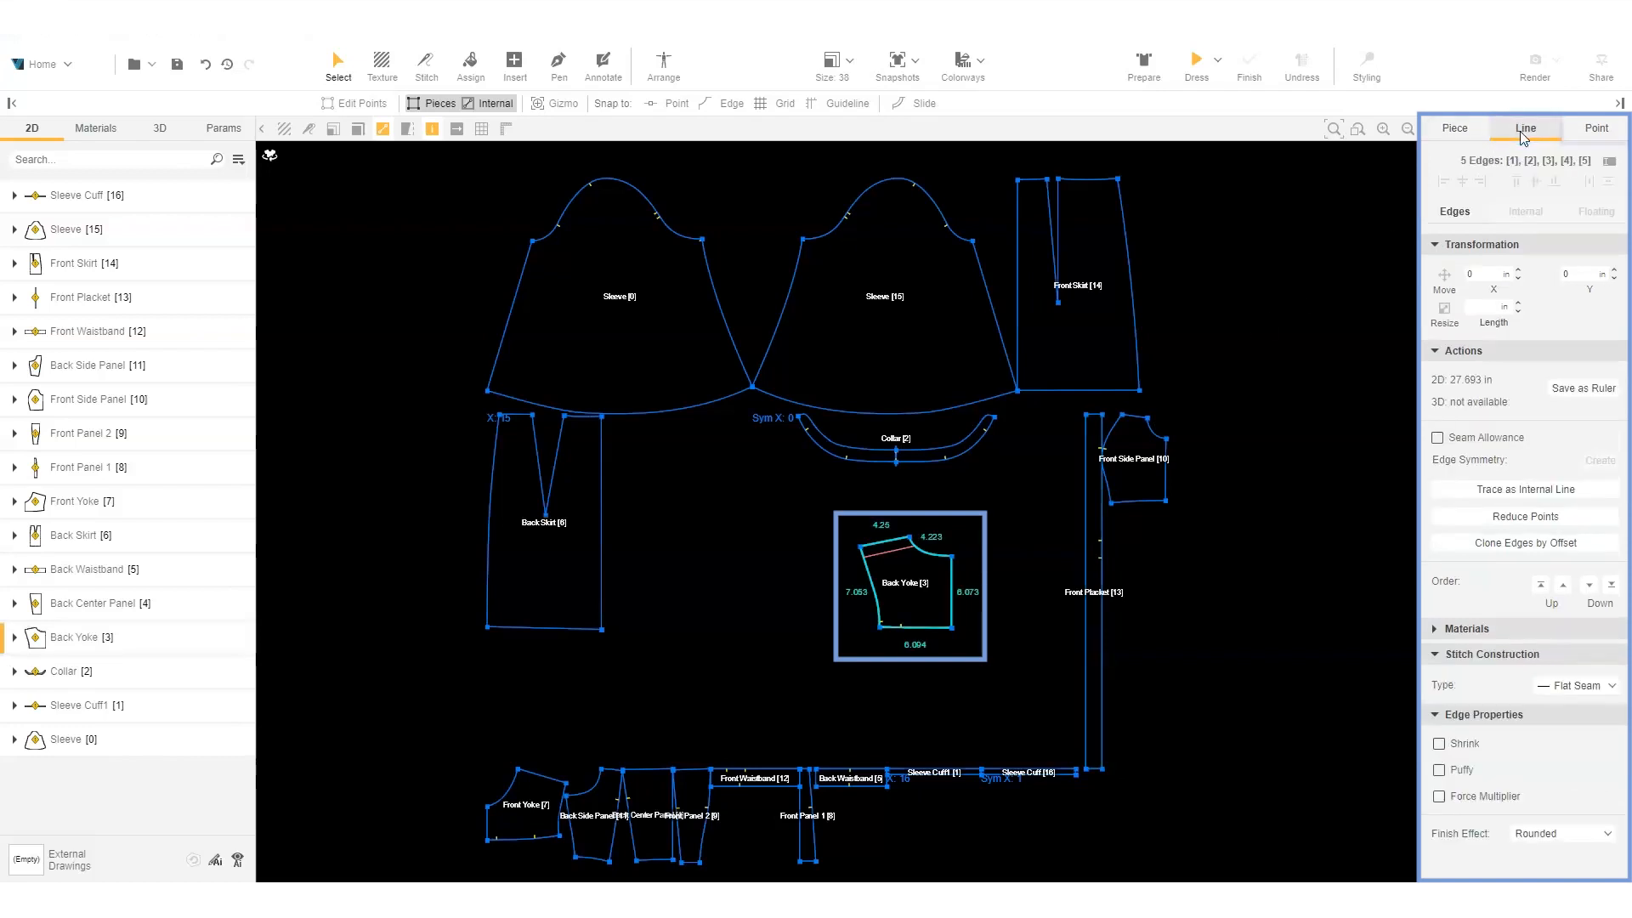
click(1594, 132)
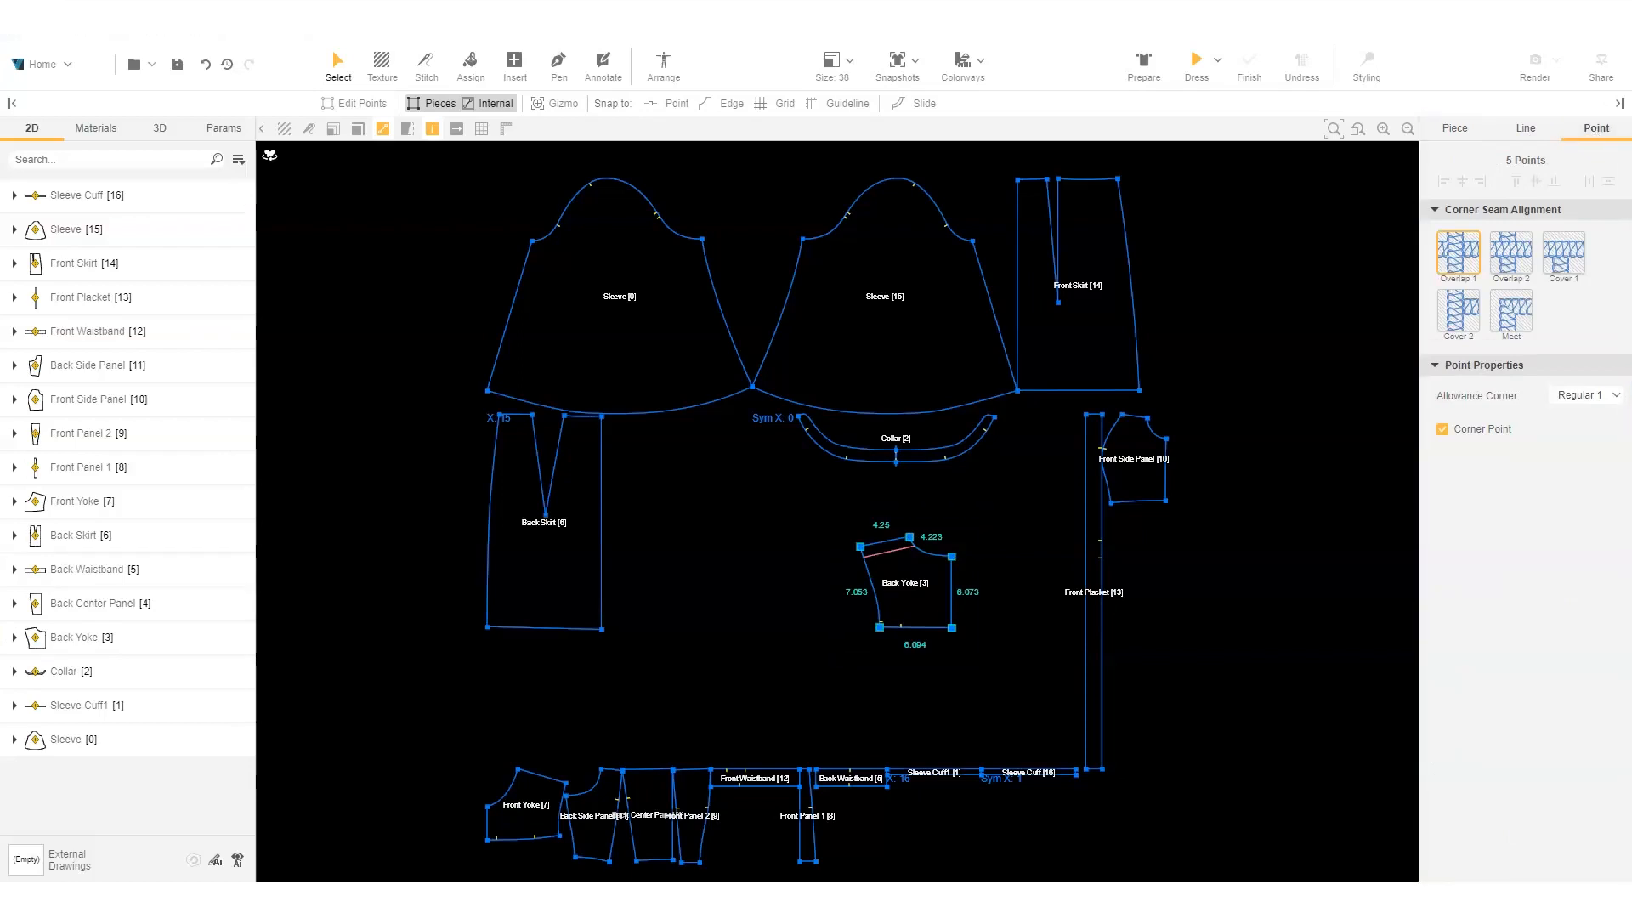
click(800, 612)
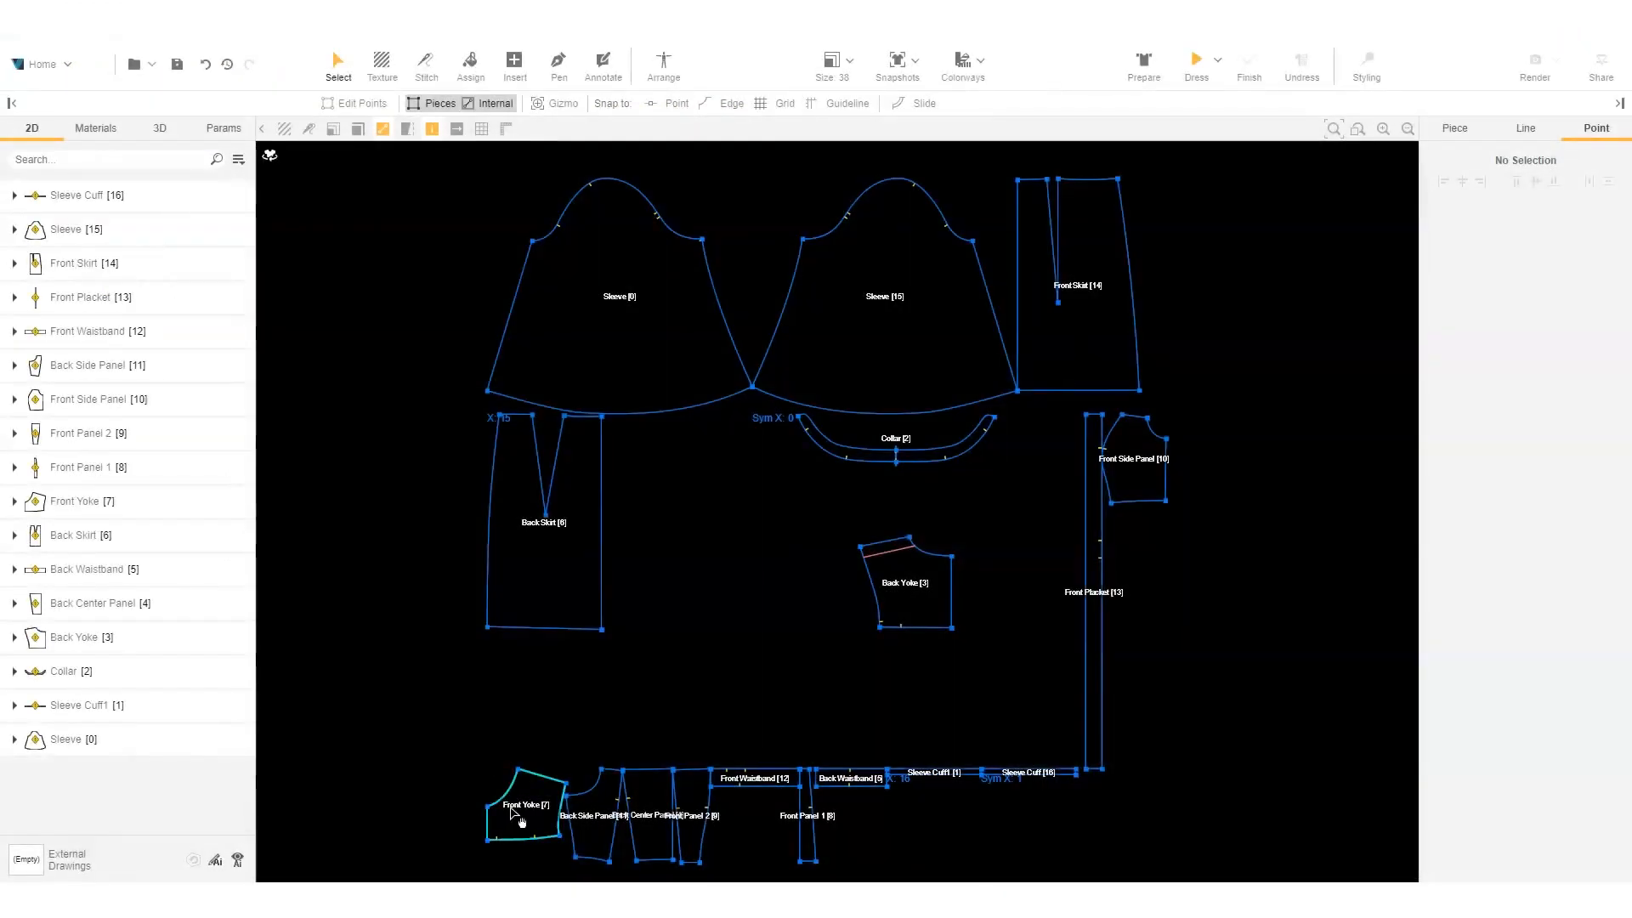
- Move the Front Yoke to the open area well to the left of the sleeves
click(517, 818)
drag(517, 817, 310, 319)
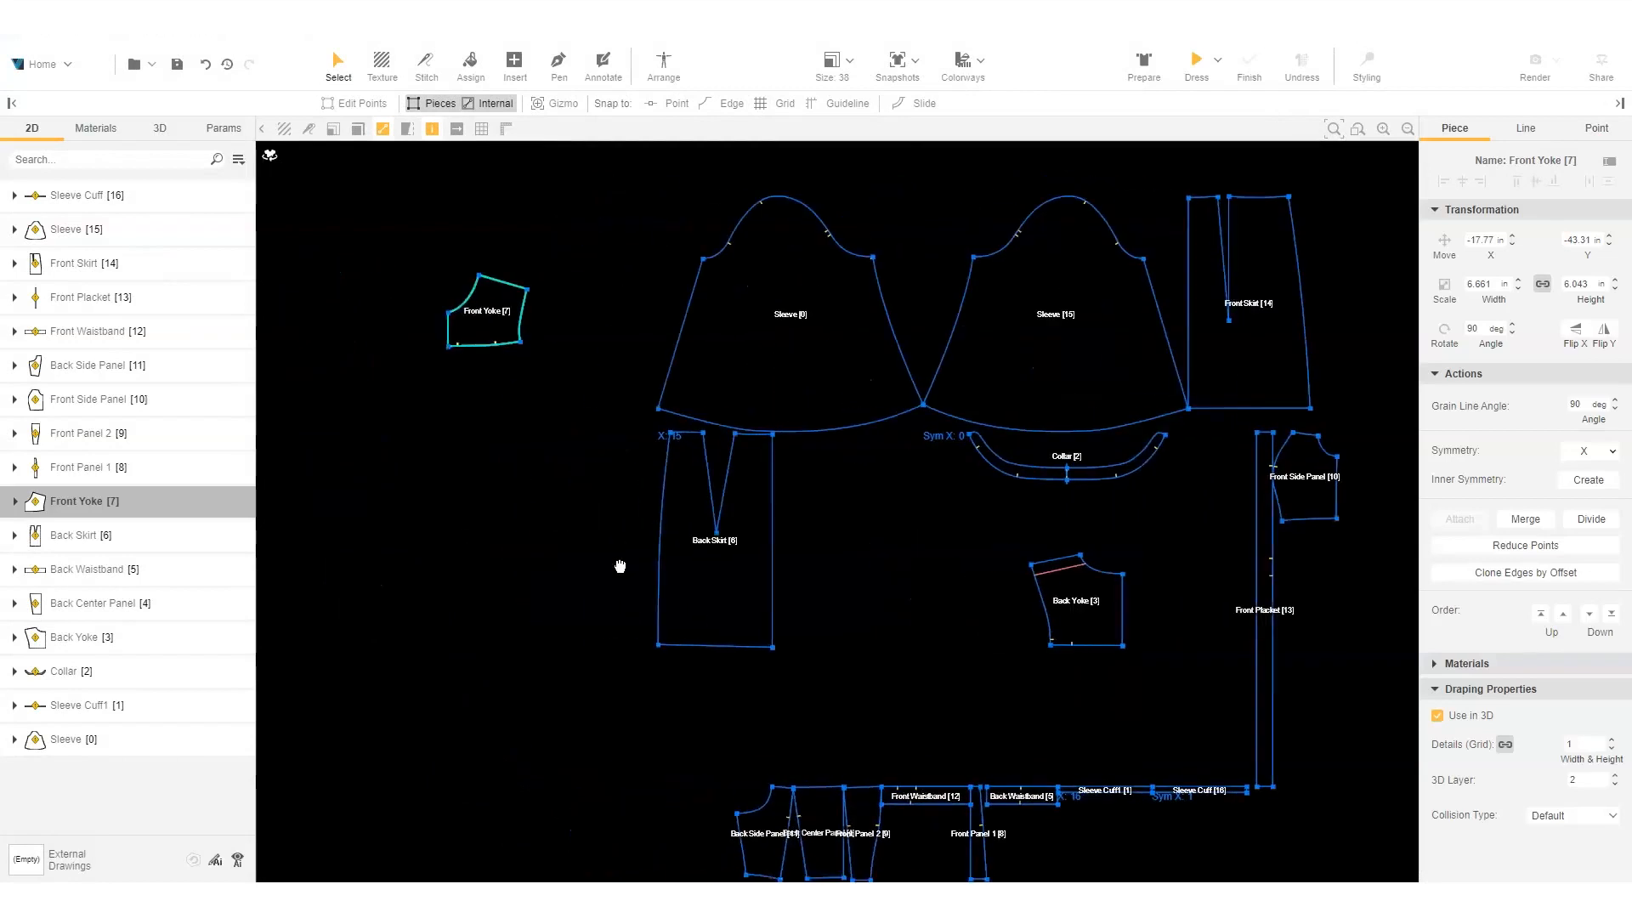
drag(722, 362, 447, 365)
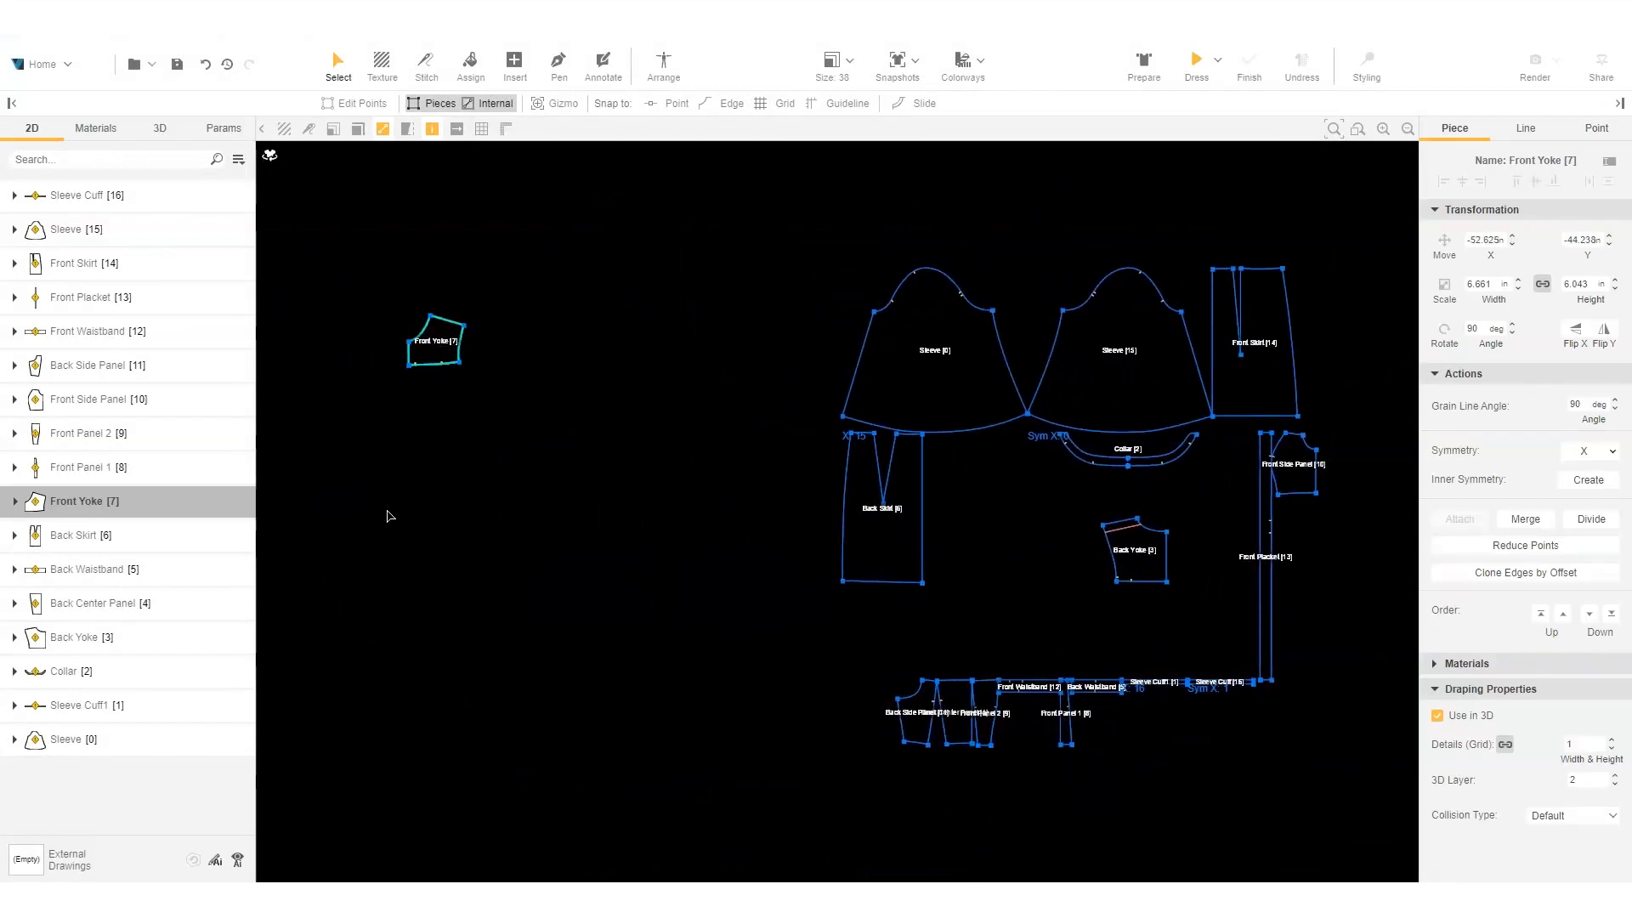
- Place Front Panel 1 and Front Panel 2 side by side directly below the Front Yoke
click(54, 473)
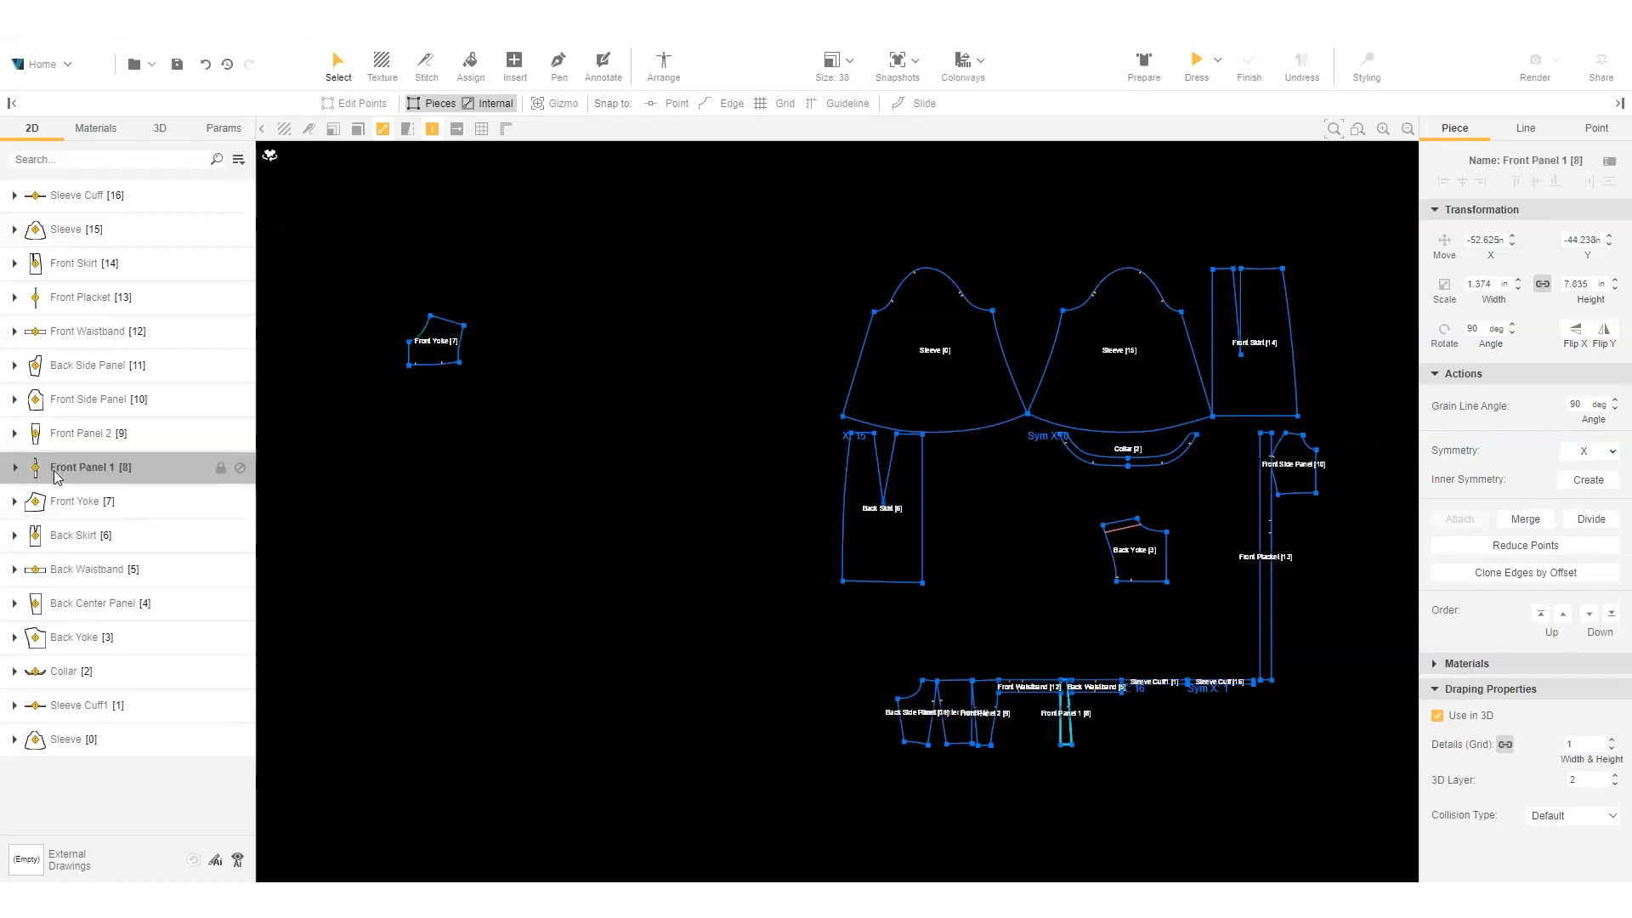
drag(1073, 745, 425, 457)
click(457, 515)
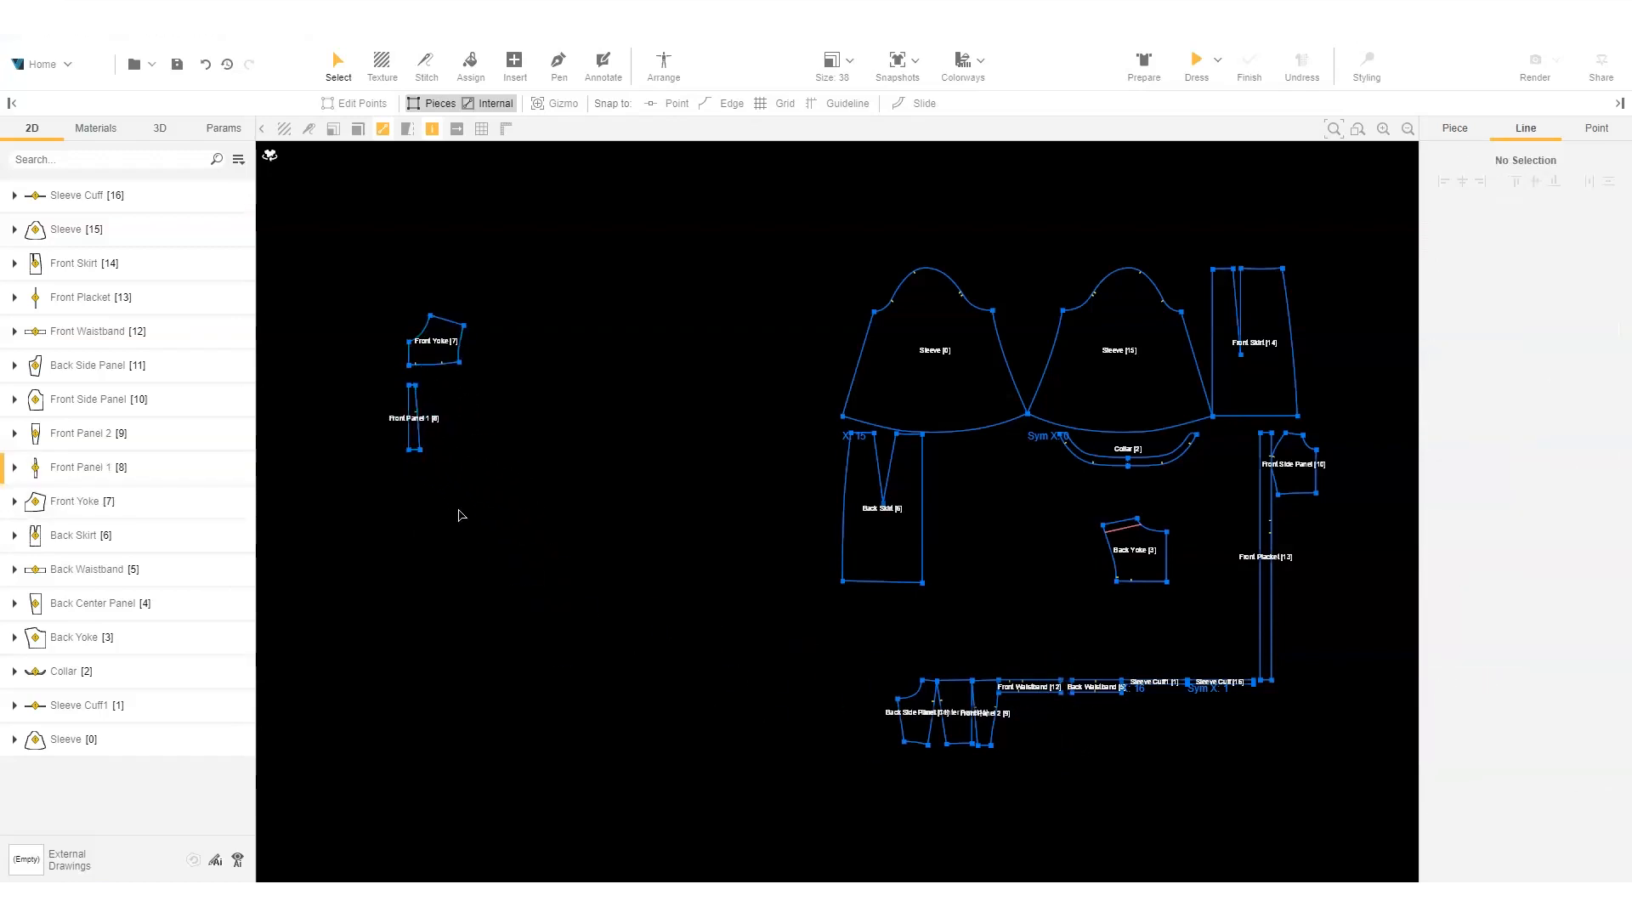
click(121, 436)
drag(986, 714, 429, 399)
click(1054, 620)
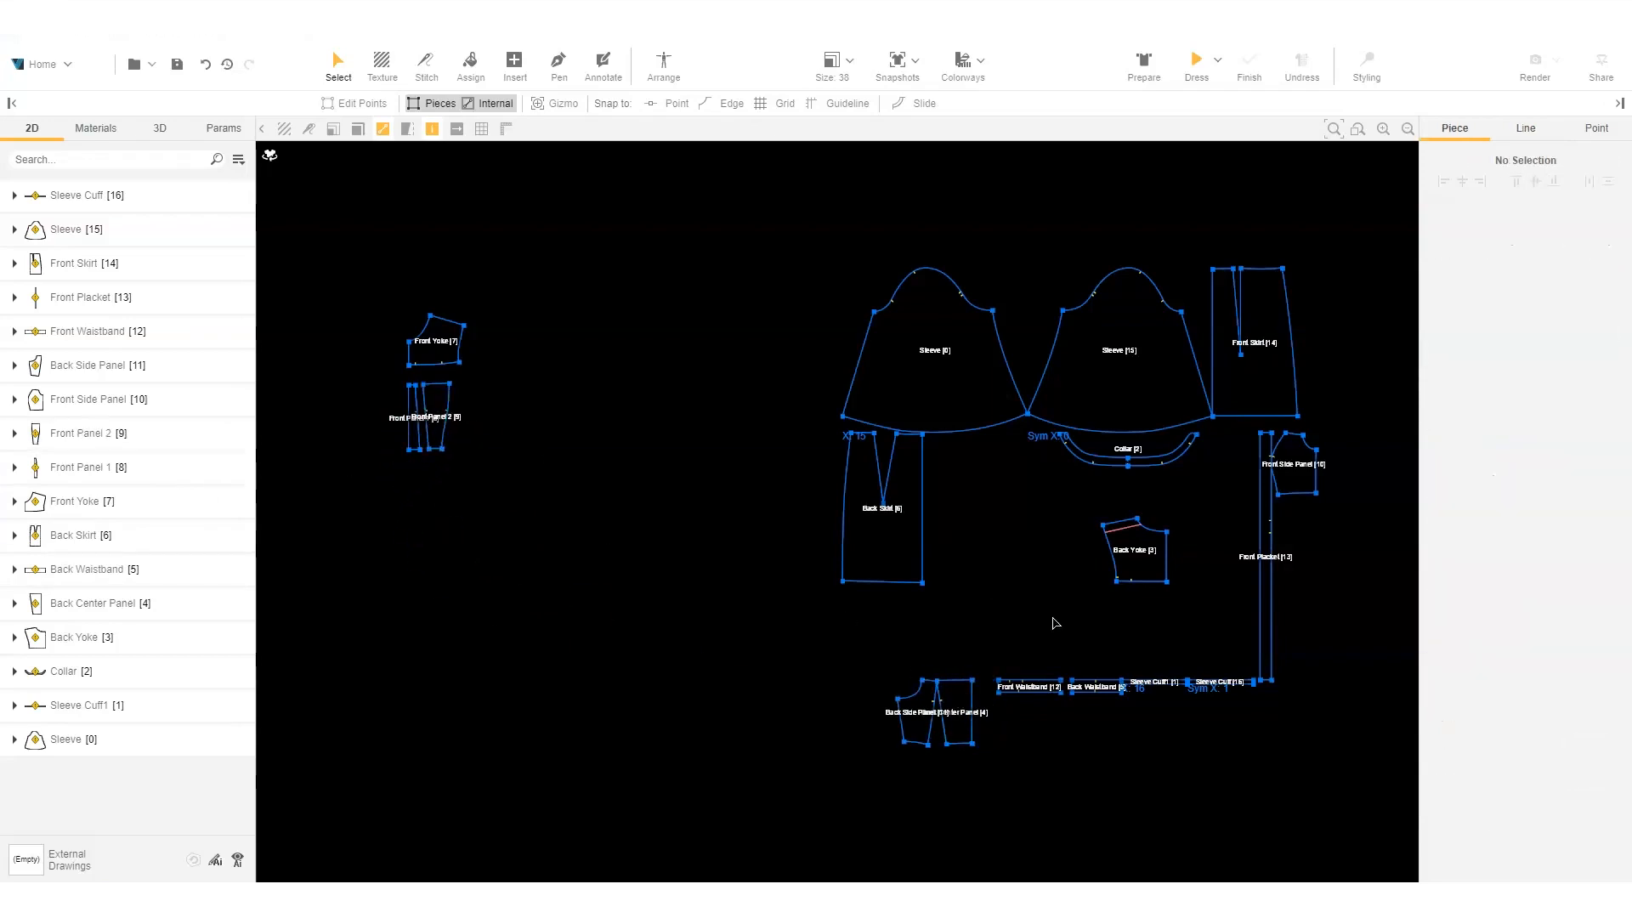
- Place the Front Side Panel to the right of Front Panel 2, and nudge the Front Yoke closer to the panels
drag(1309, 487, 494, 441)
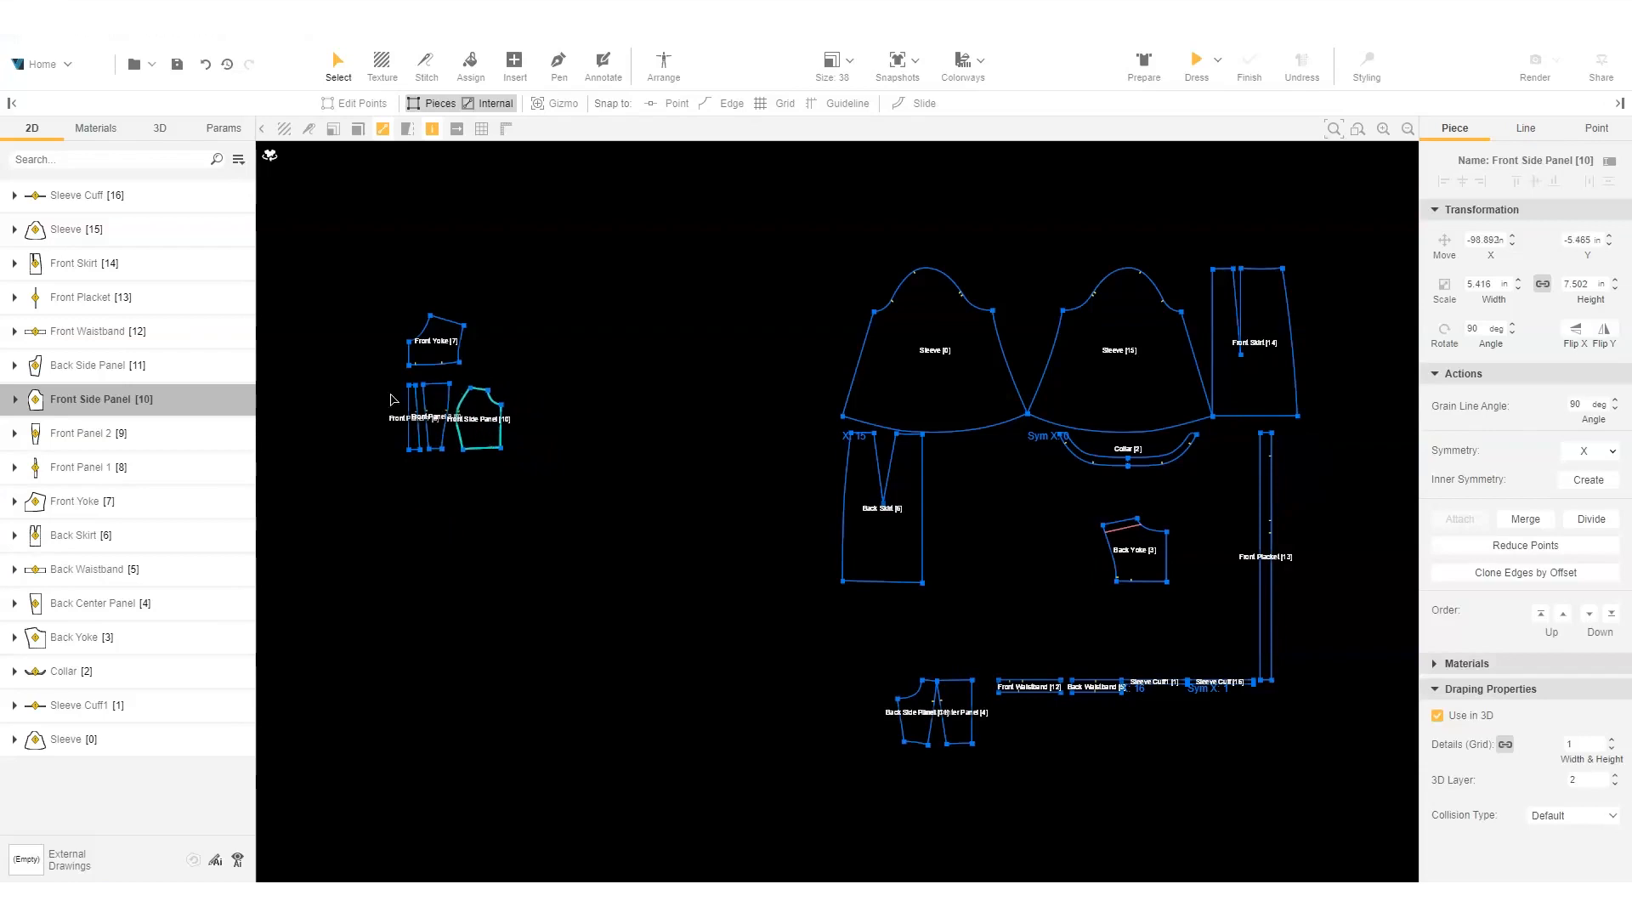
scroll(328, 428, up, 1)
middle_drag(329, 427, 299, 431)
drag(425, 340, 430, 353)
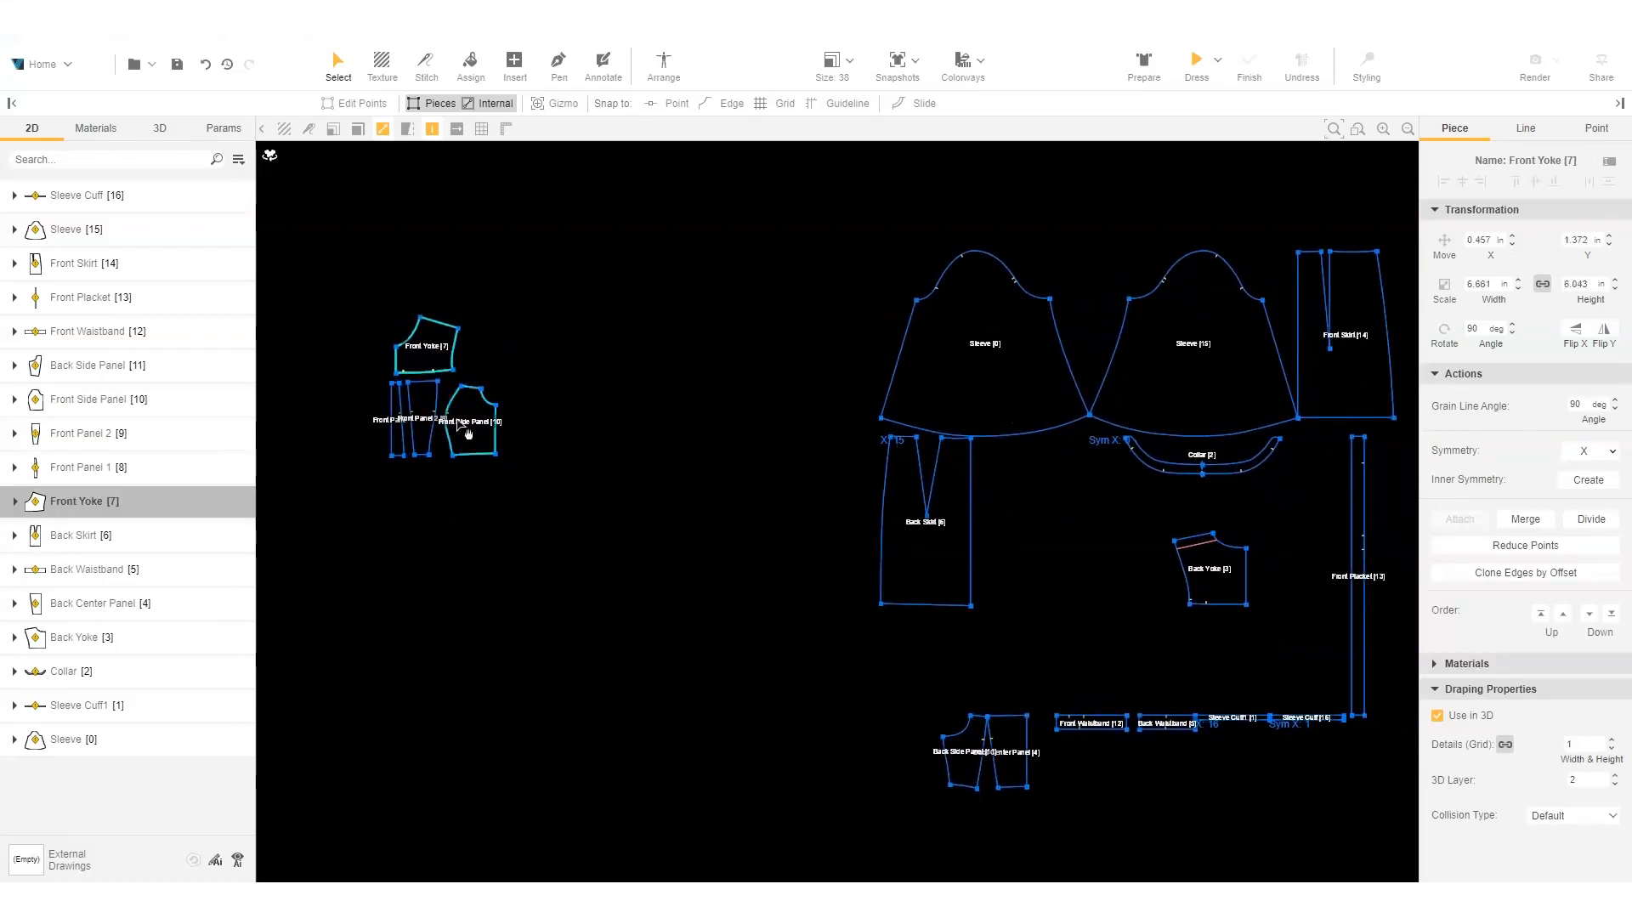
click(466, 518)
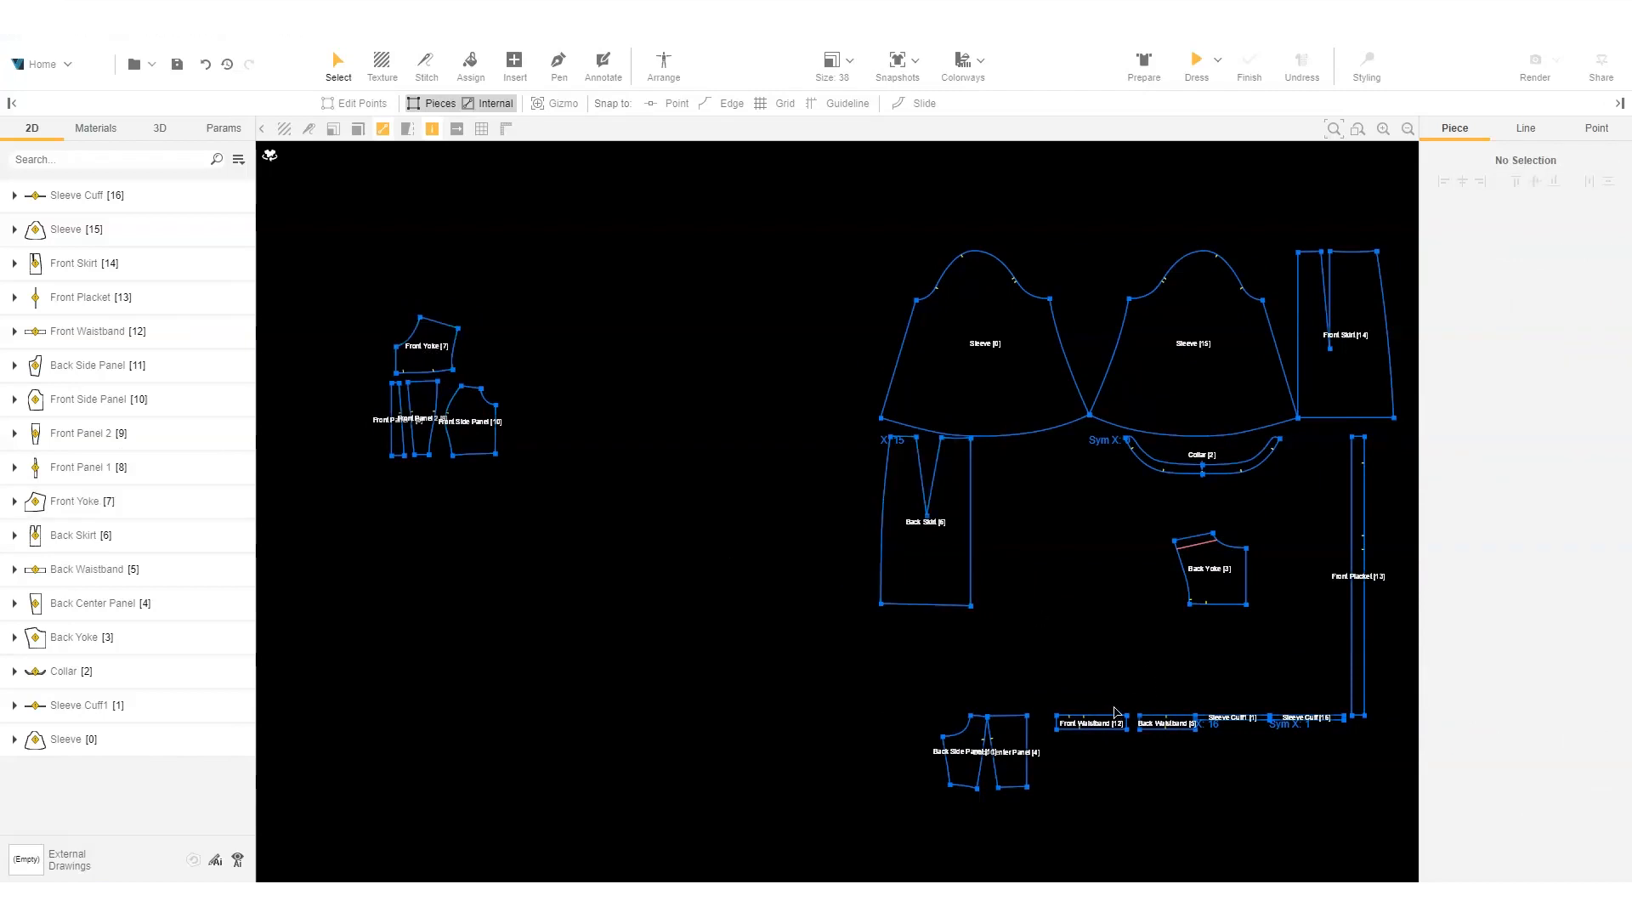
- Place the Front Waistband below the front panels and the Front Skirt beneath the waistband
drag(1107, 730, 453, 492)
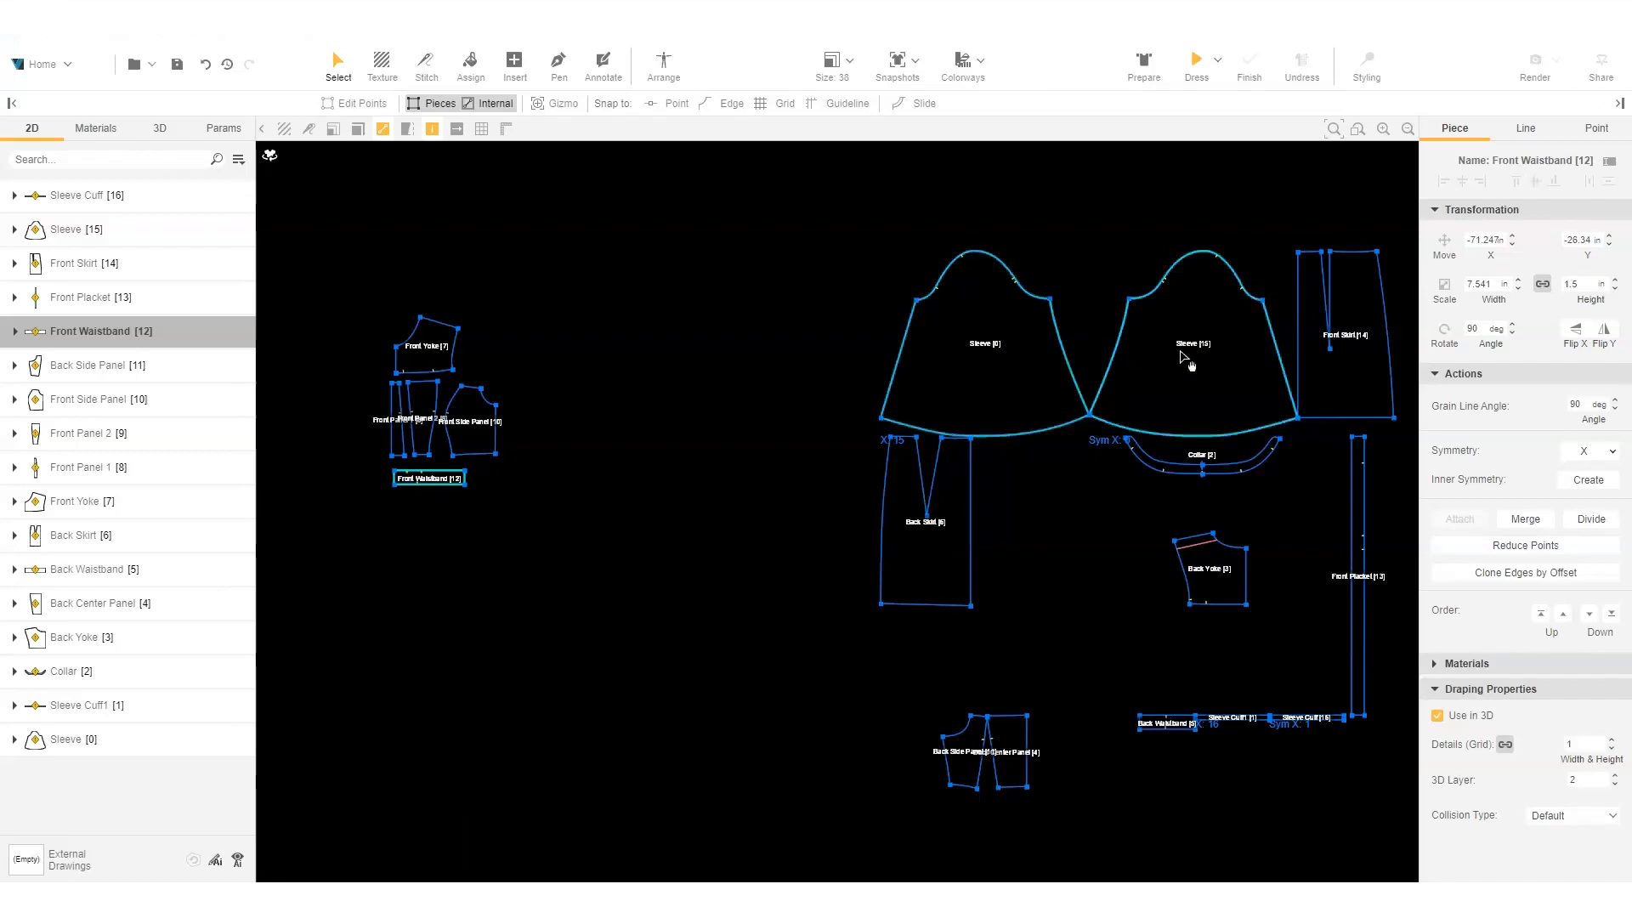
click(1369, 384)
drag(1370, 387, 459, 627)
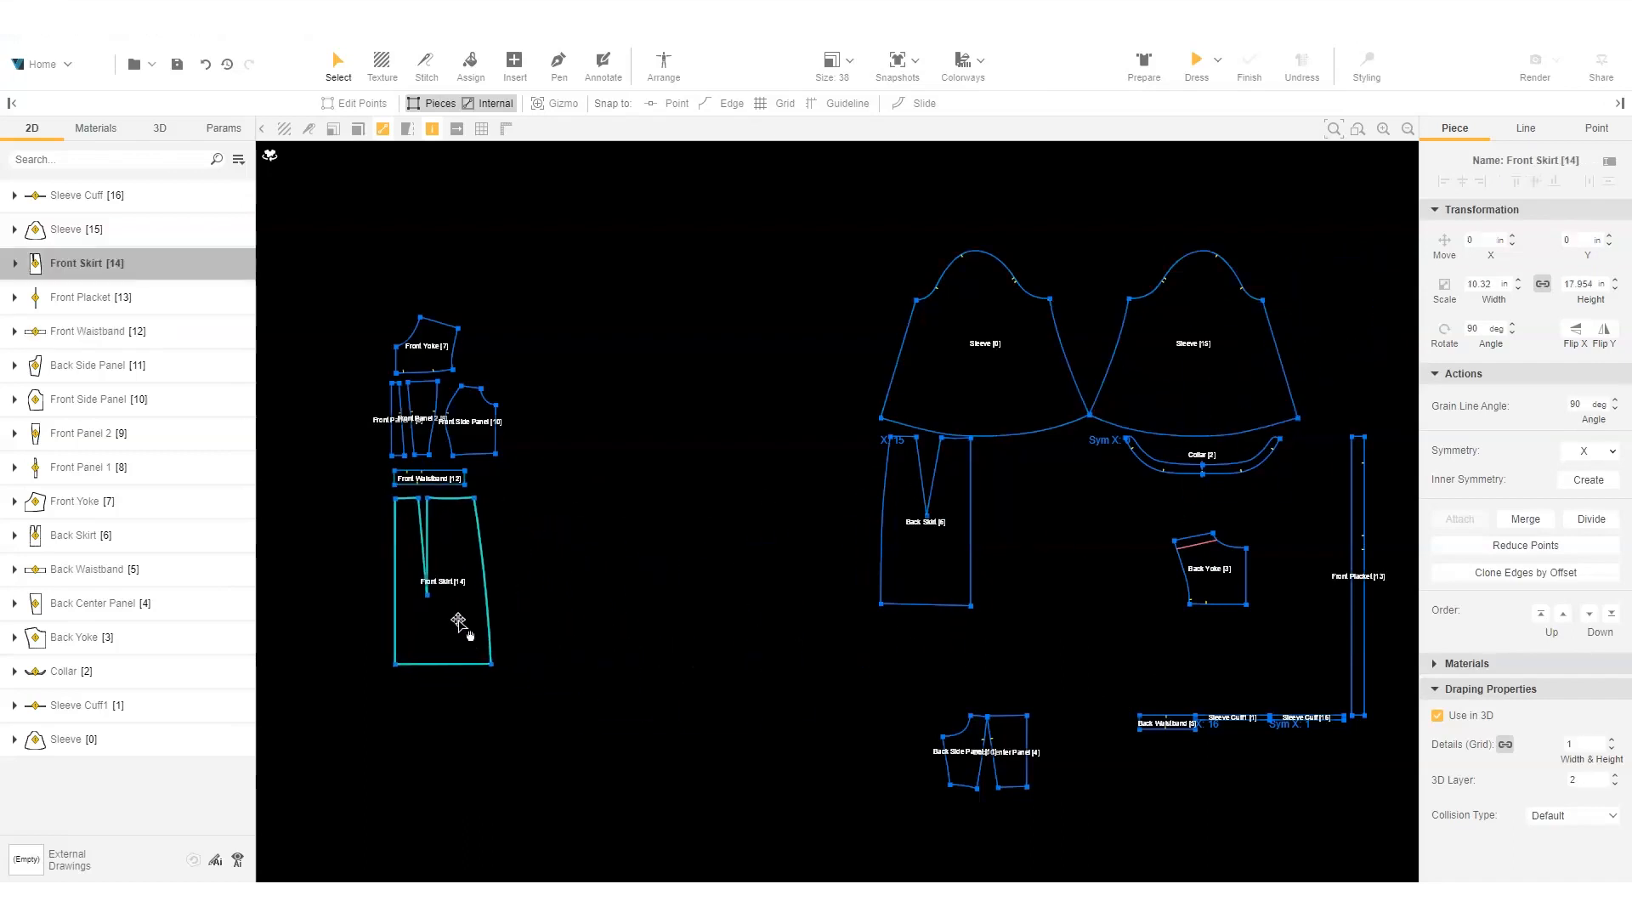
click(378, 717)
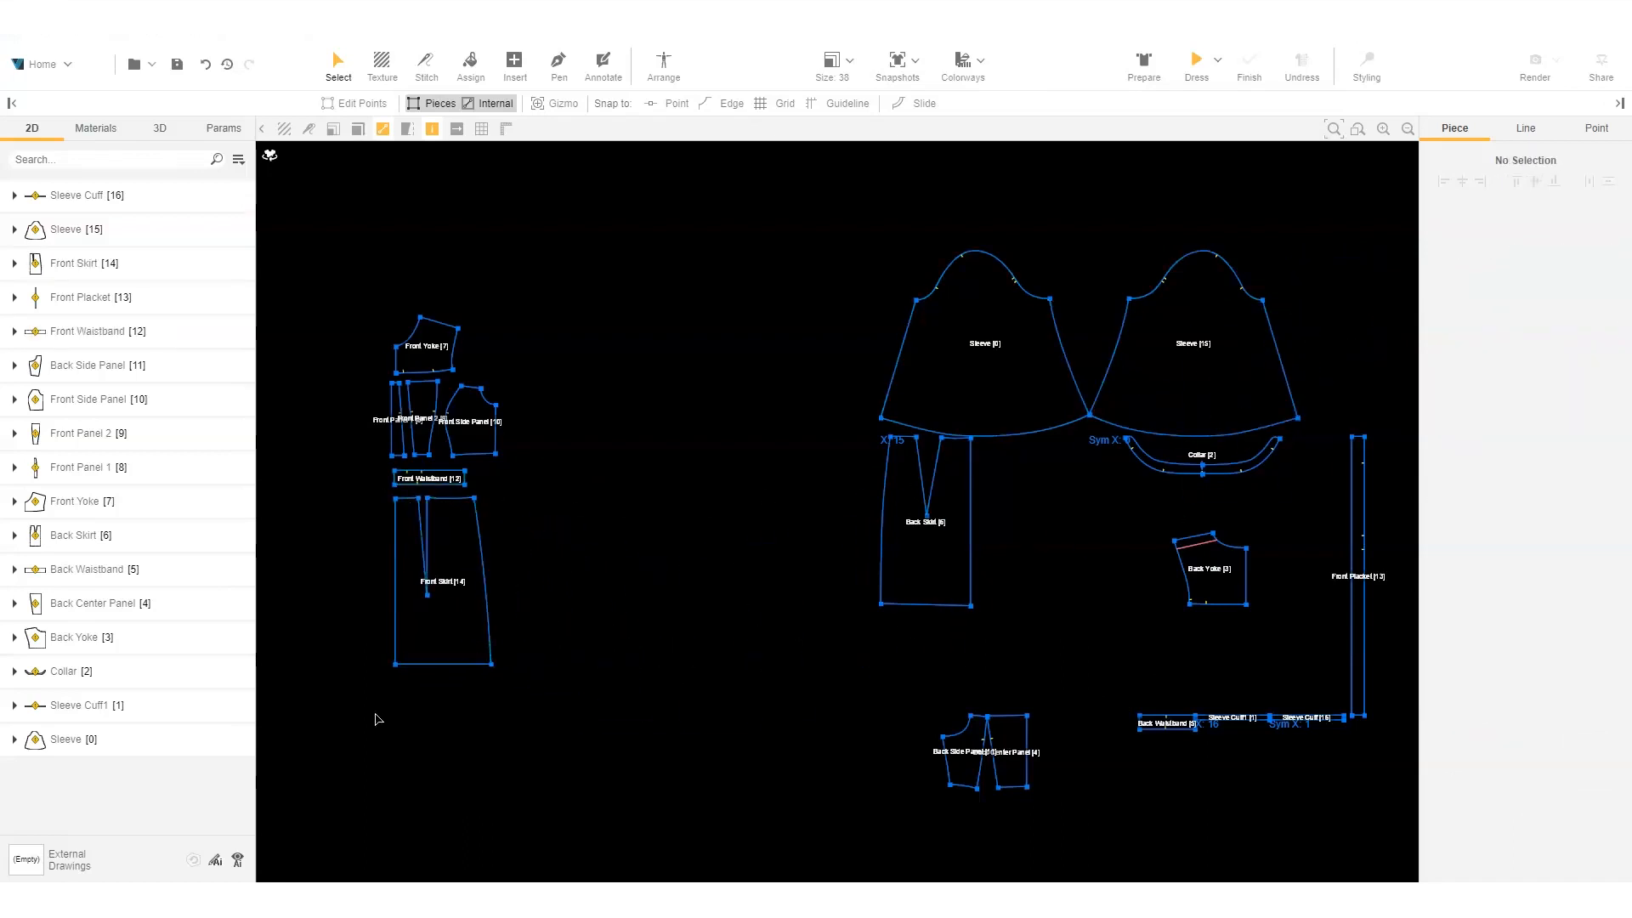
- Move the Front Placket to the left side of the arranged front pieces
click(1361, 533)
drag(1361, 533, 375, 461)
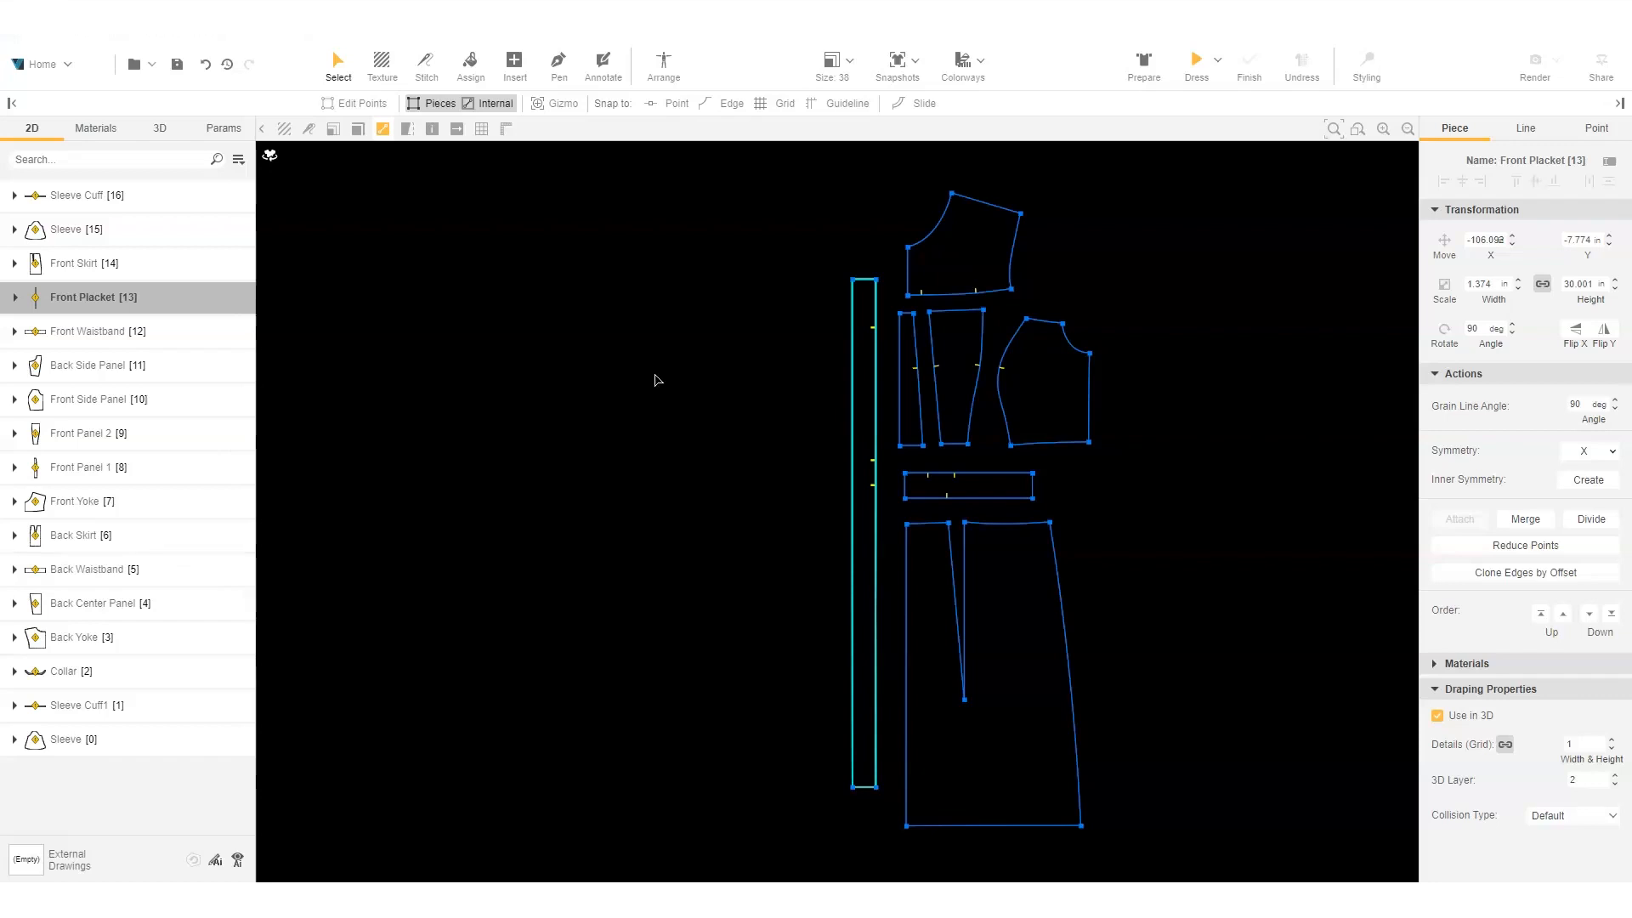
- Create an X-symmetry copy of the Front Yoke and place it level with the original, on the opposite side of the placket
click(938, 276)
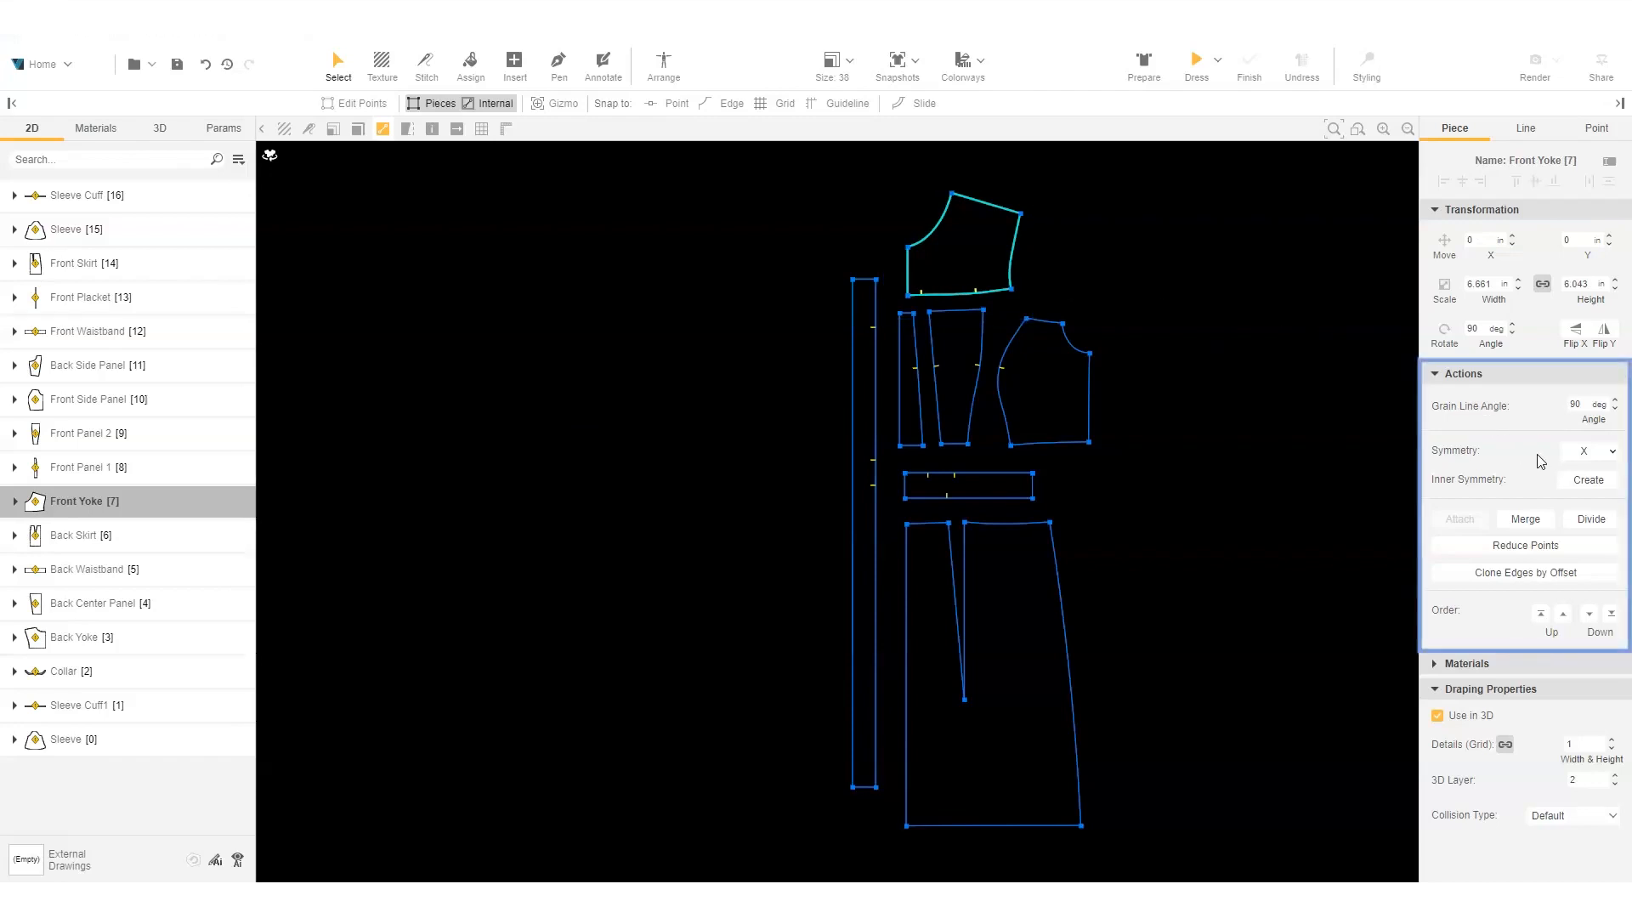
click(1587, 455)
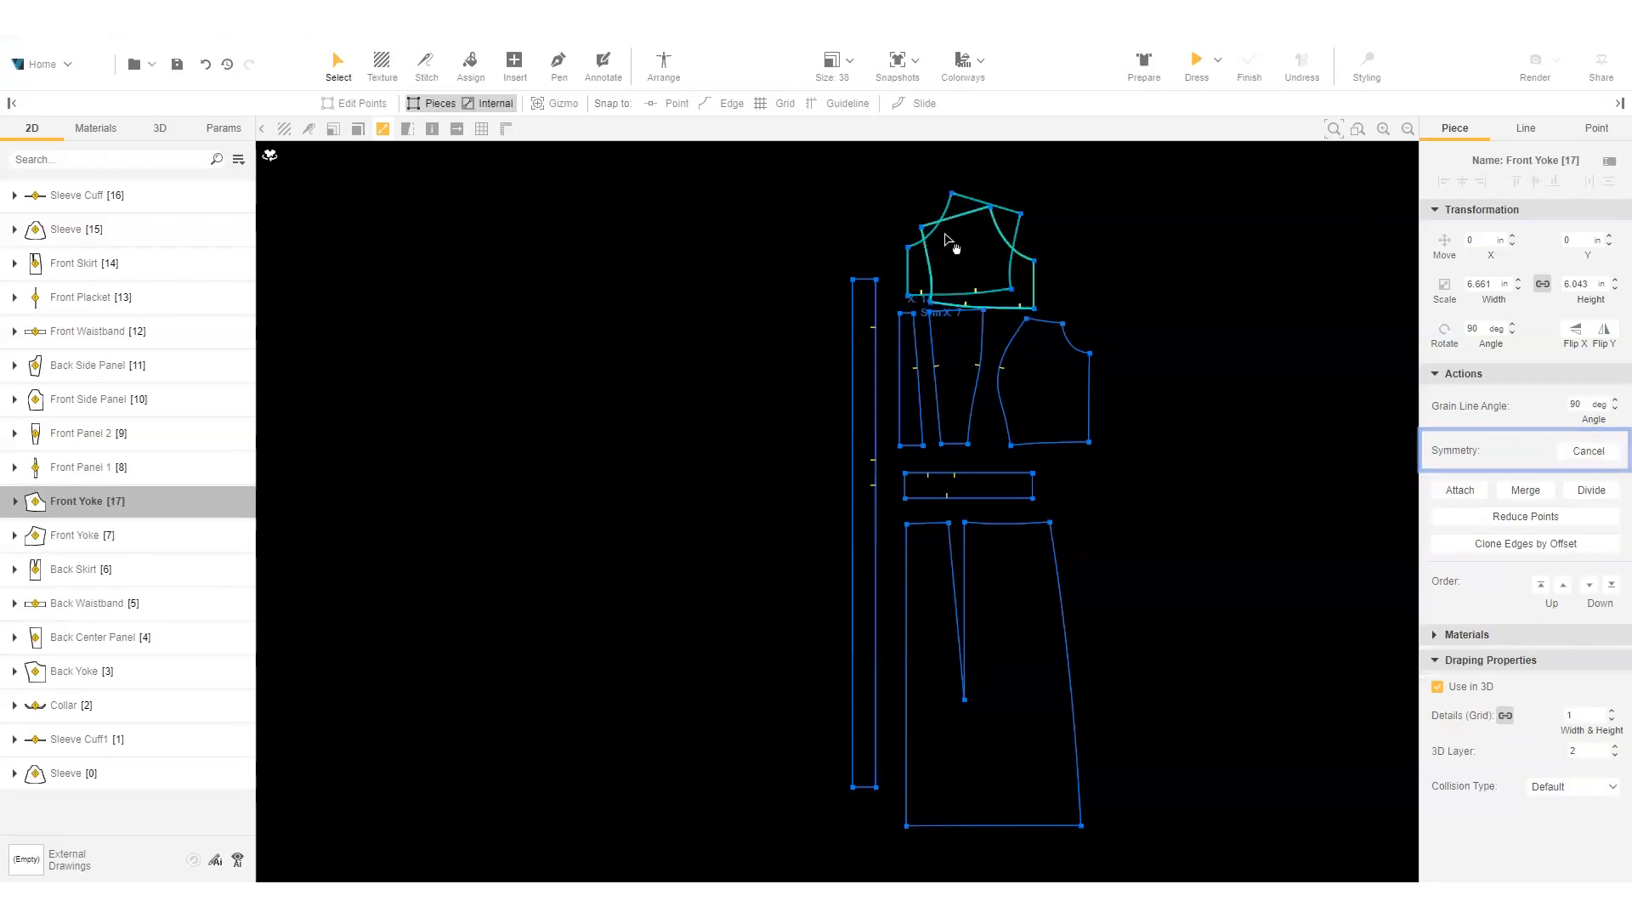
drag(977, 273, 742, 250)
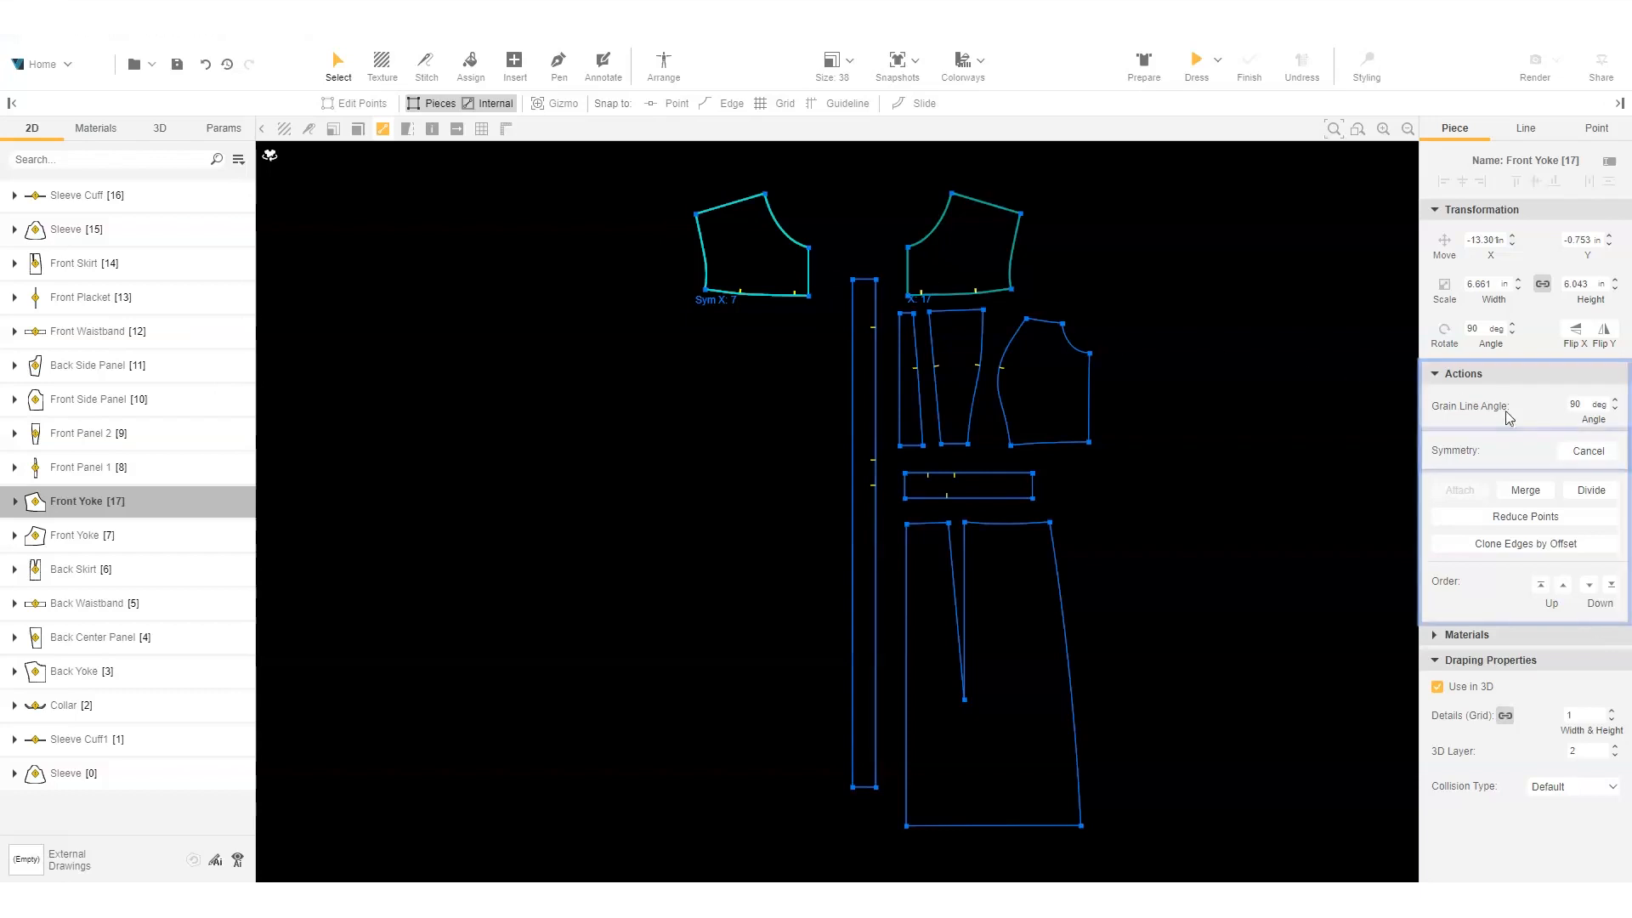
- Cancel the symmetry link between the two Front Yoke pieces, and undo the cancellation
click(1588, 452)
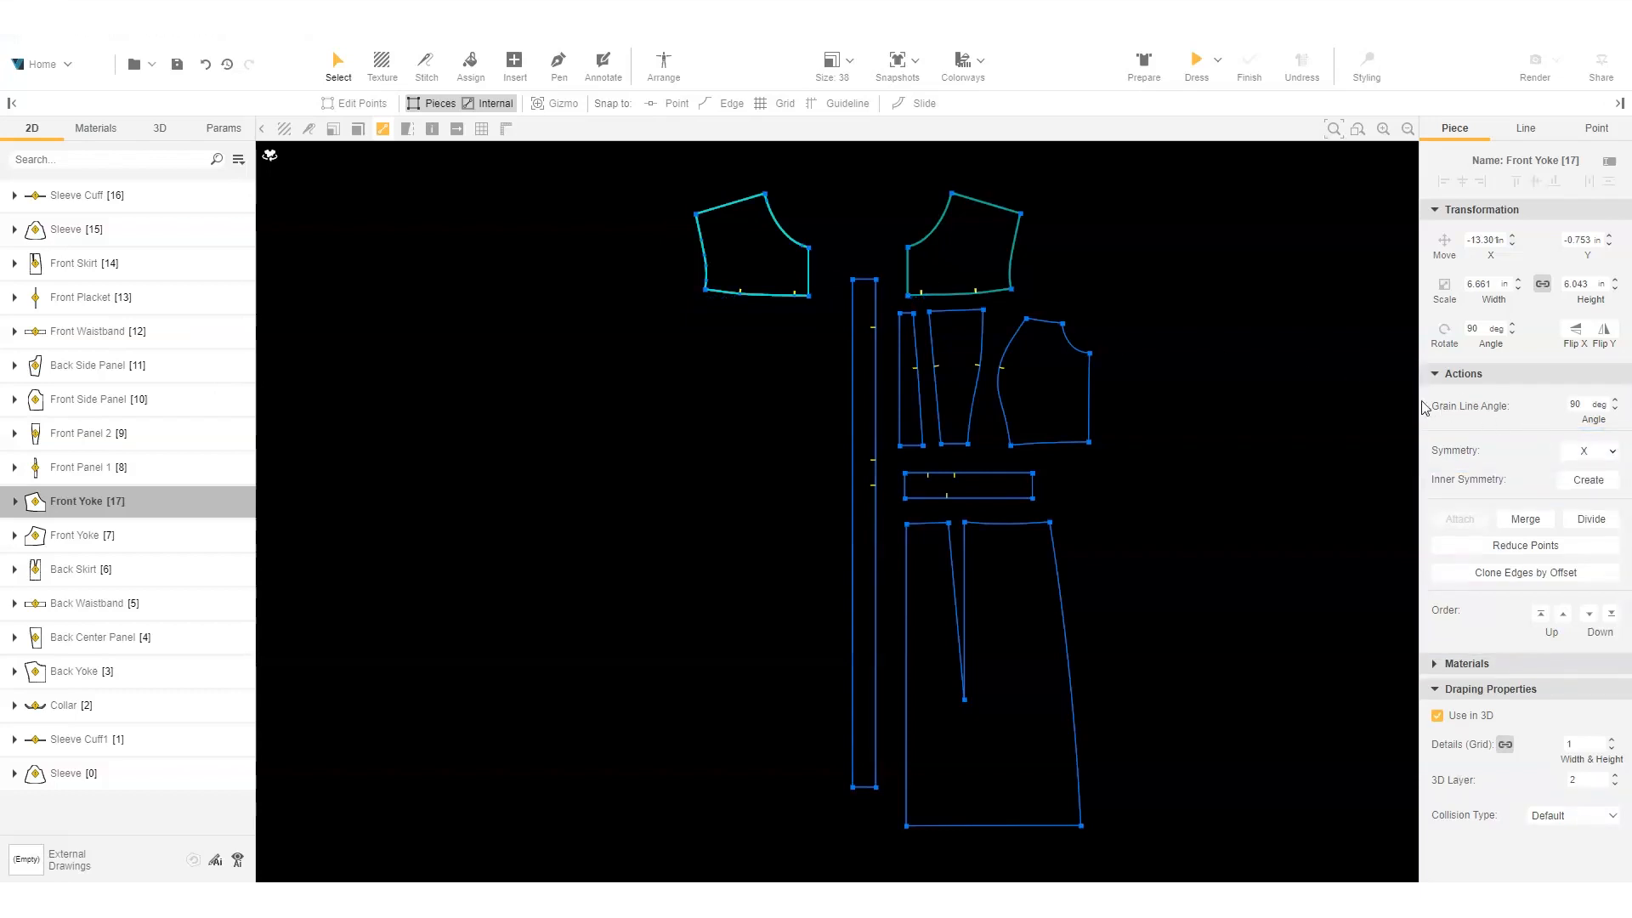
click(1316, 375)
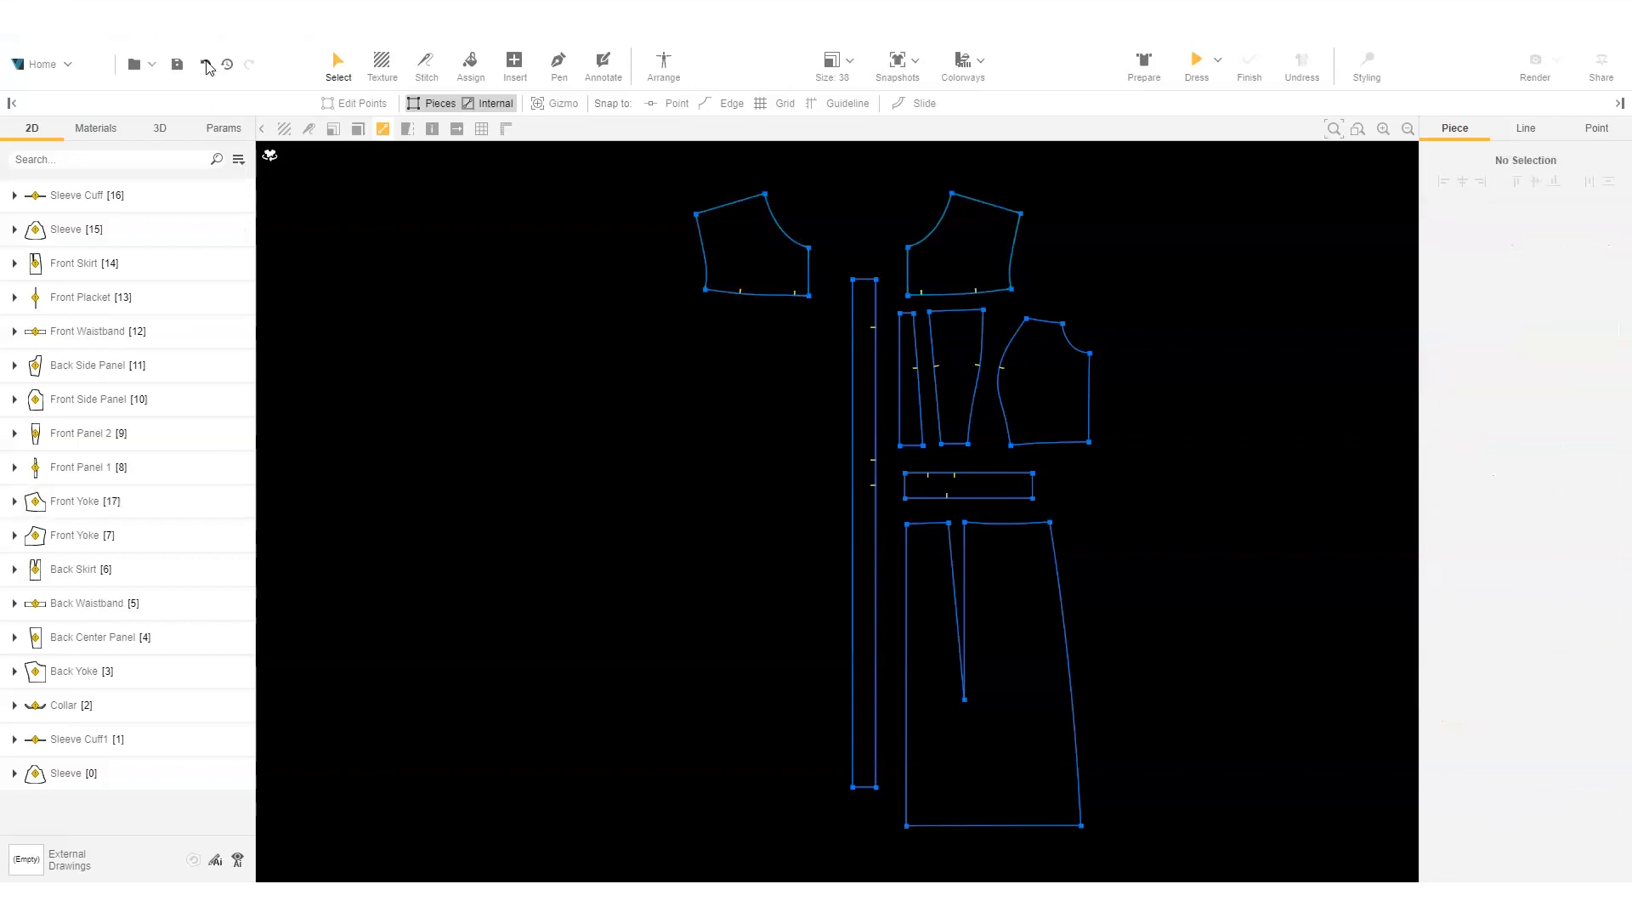
click(206, 65)
- Create X-symmetry copies of the Front Placket, front panels, Front Side Panel, Front Waistband and Front Skirt, placing them as the mirrored front half
click(769, 347)
drag(1228, 858, 665, 305)
shift+click(867, 350)
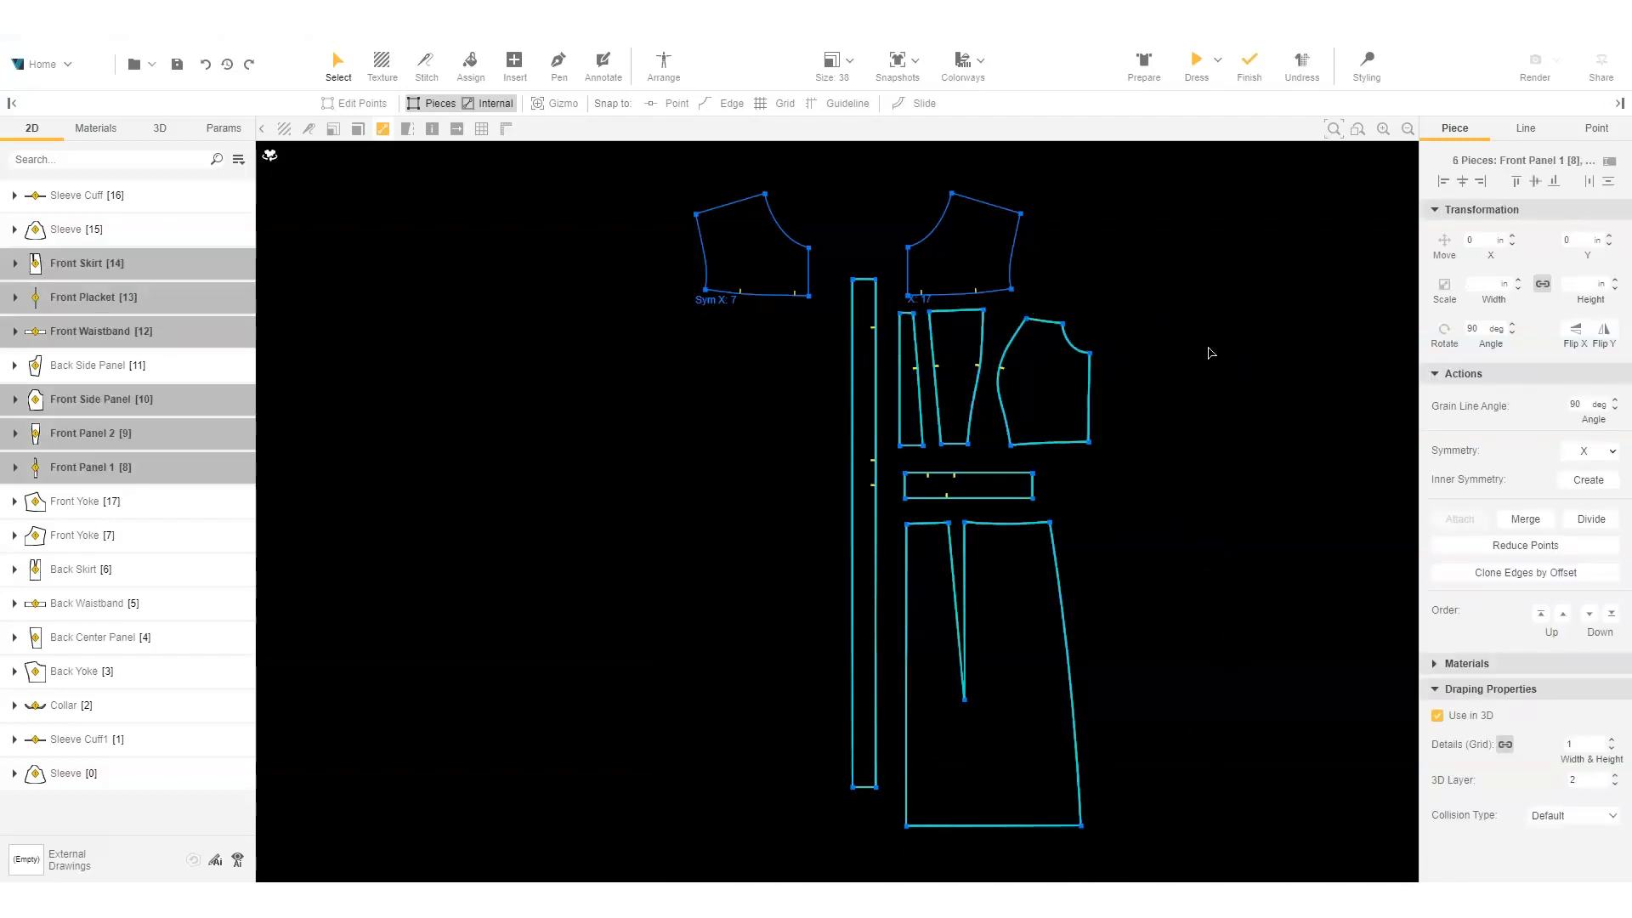
click(1586, 452)
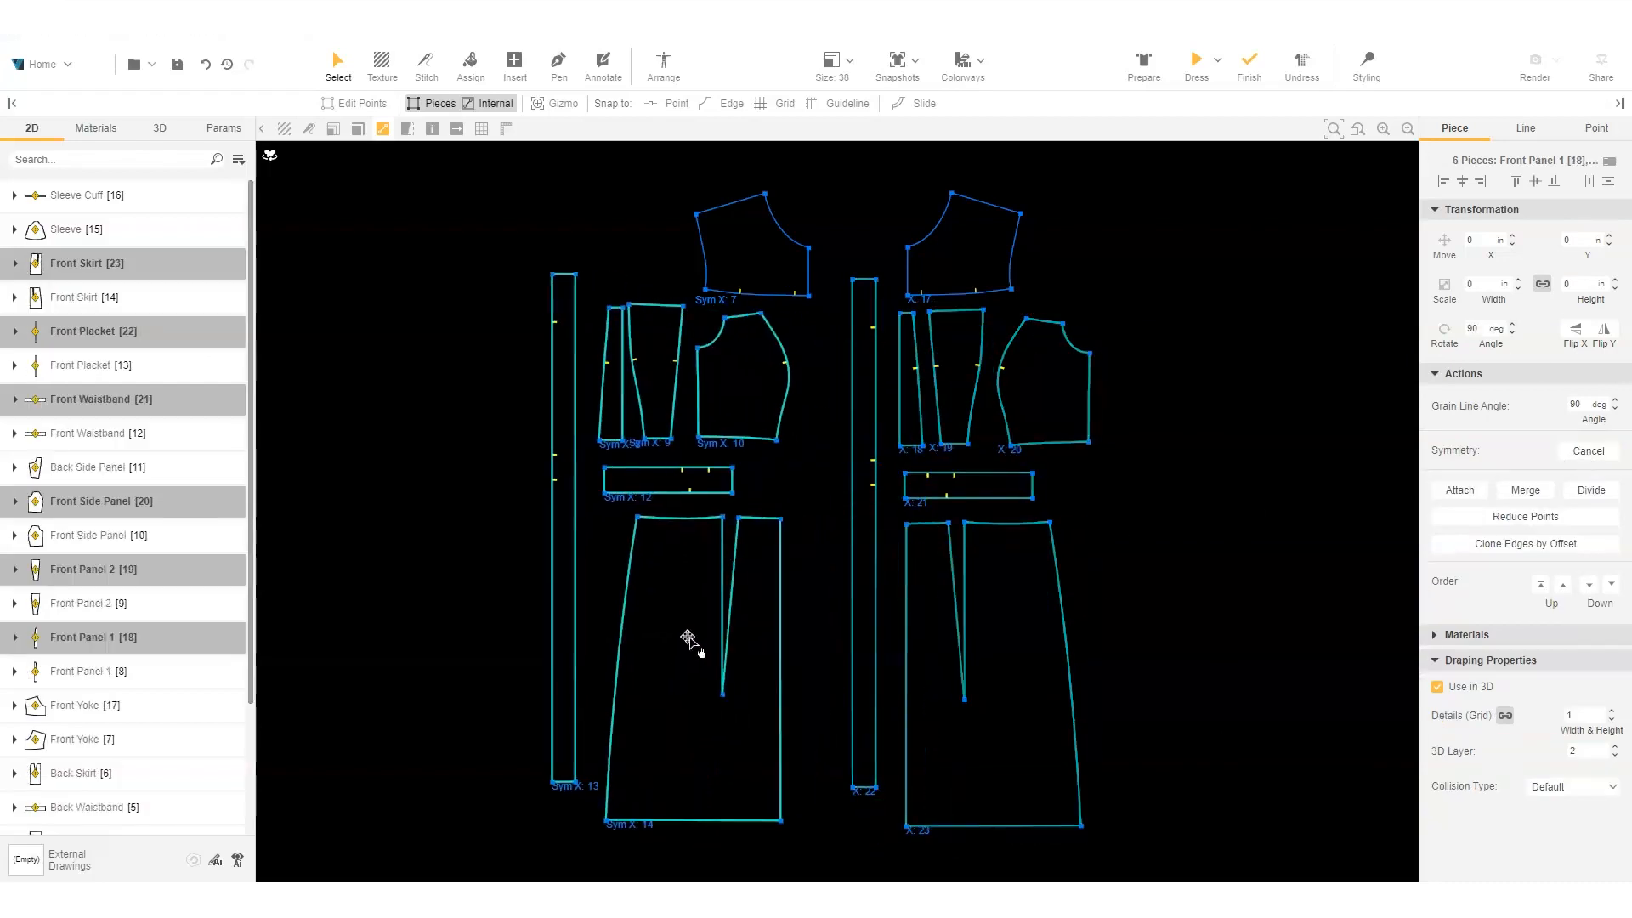
click(734, 489)
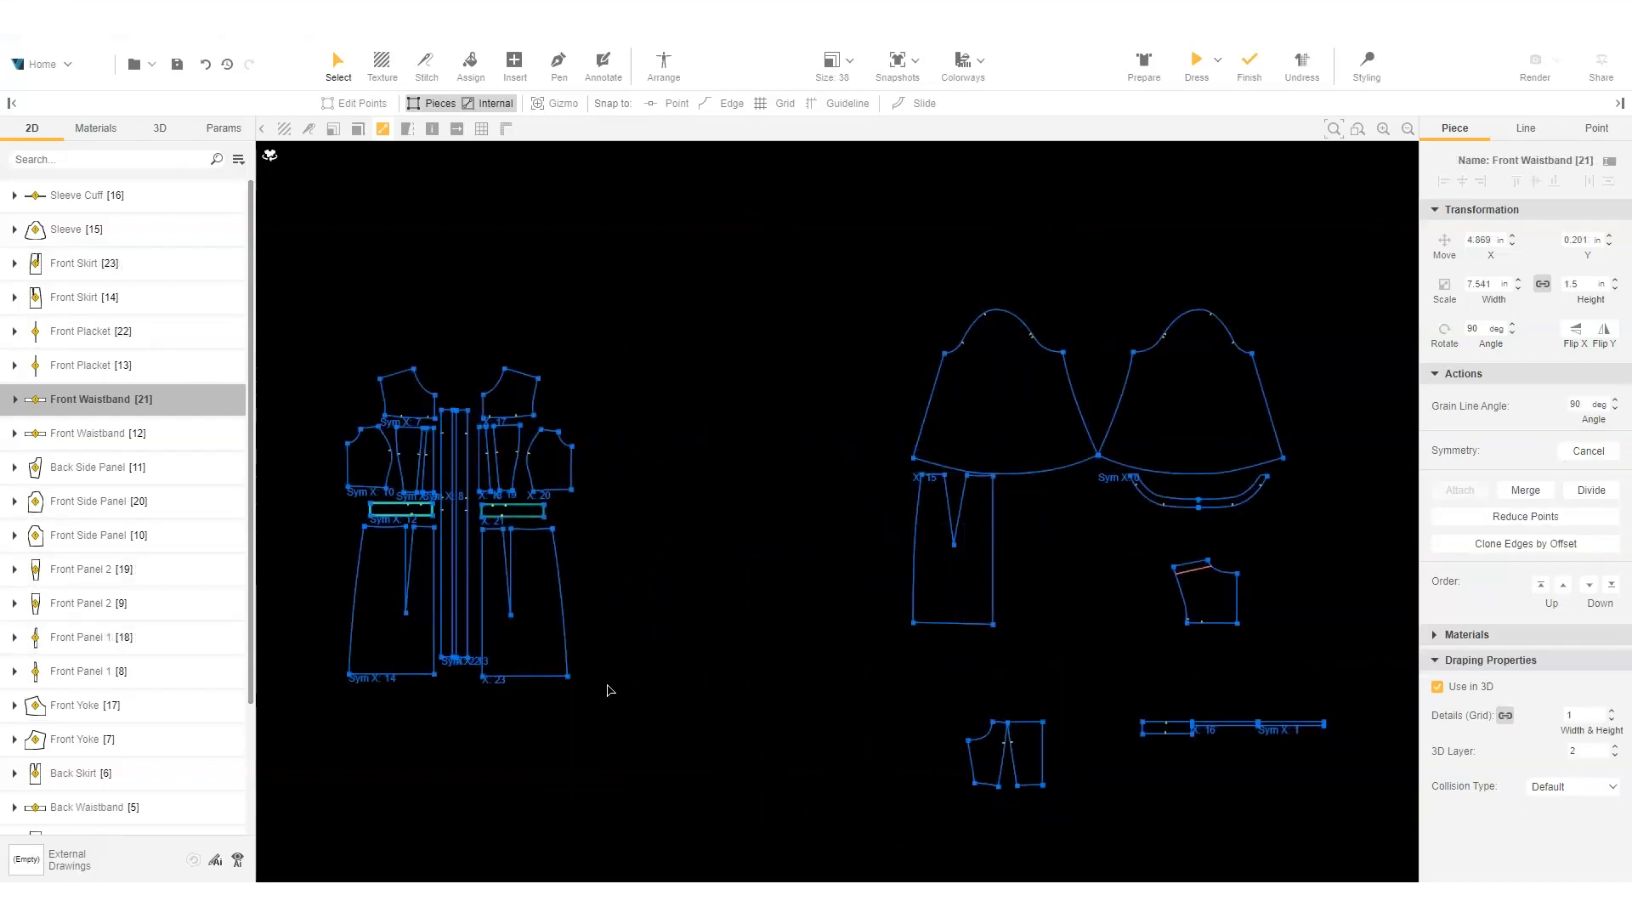
- Arrange the back pieces beside the front, stacking the Back Yoke, back panels, Back Waistband and Back Skirt from top to bottom
drag(1215, 605, 674, 411)
drag(935, 576, 653, 629)
drag(1029, 752, 666, 502)
drag(680, 406, 695, 409)
drag(691, 642, 694, 660)
drag(1194, 733, 708, 525)
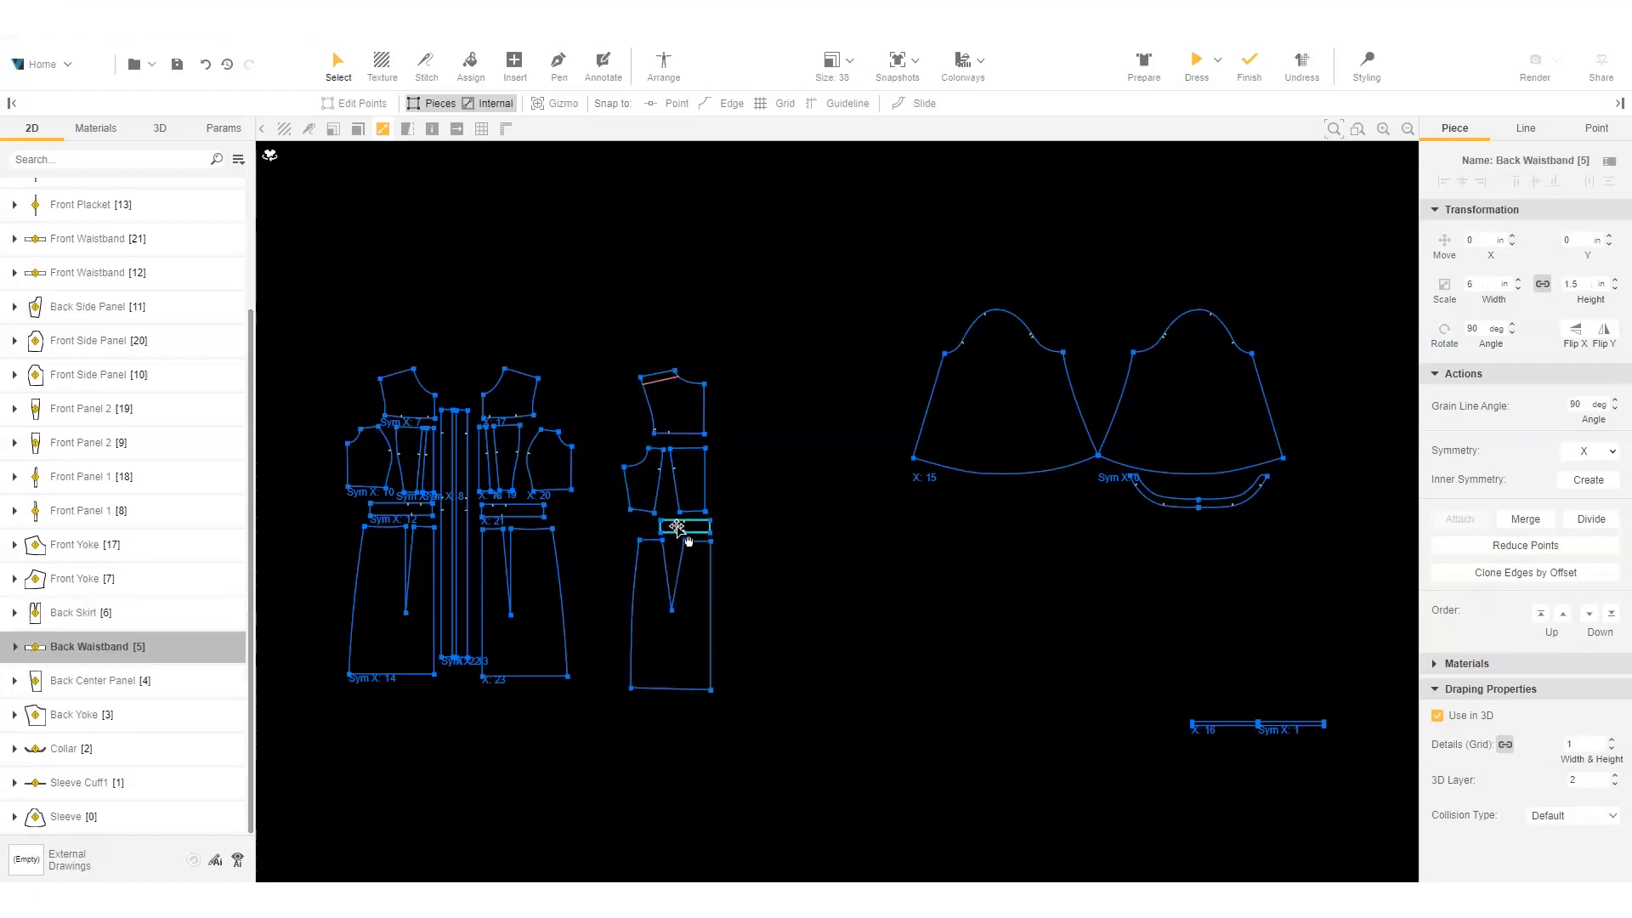
- Create edge symmetry on the Back Yoke along its vertical centre-back edge
click(787, 604)
scroll(698, 592, up, 4)
middle_drag(857, 610, 1172, 656)
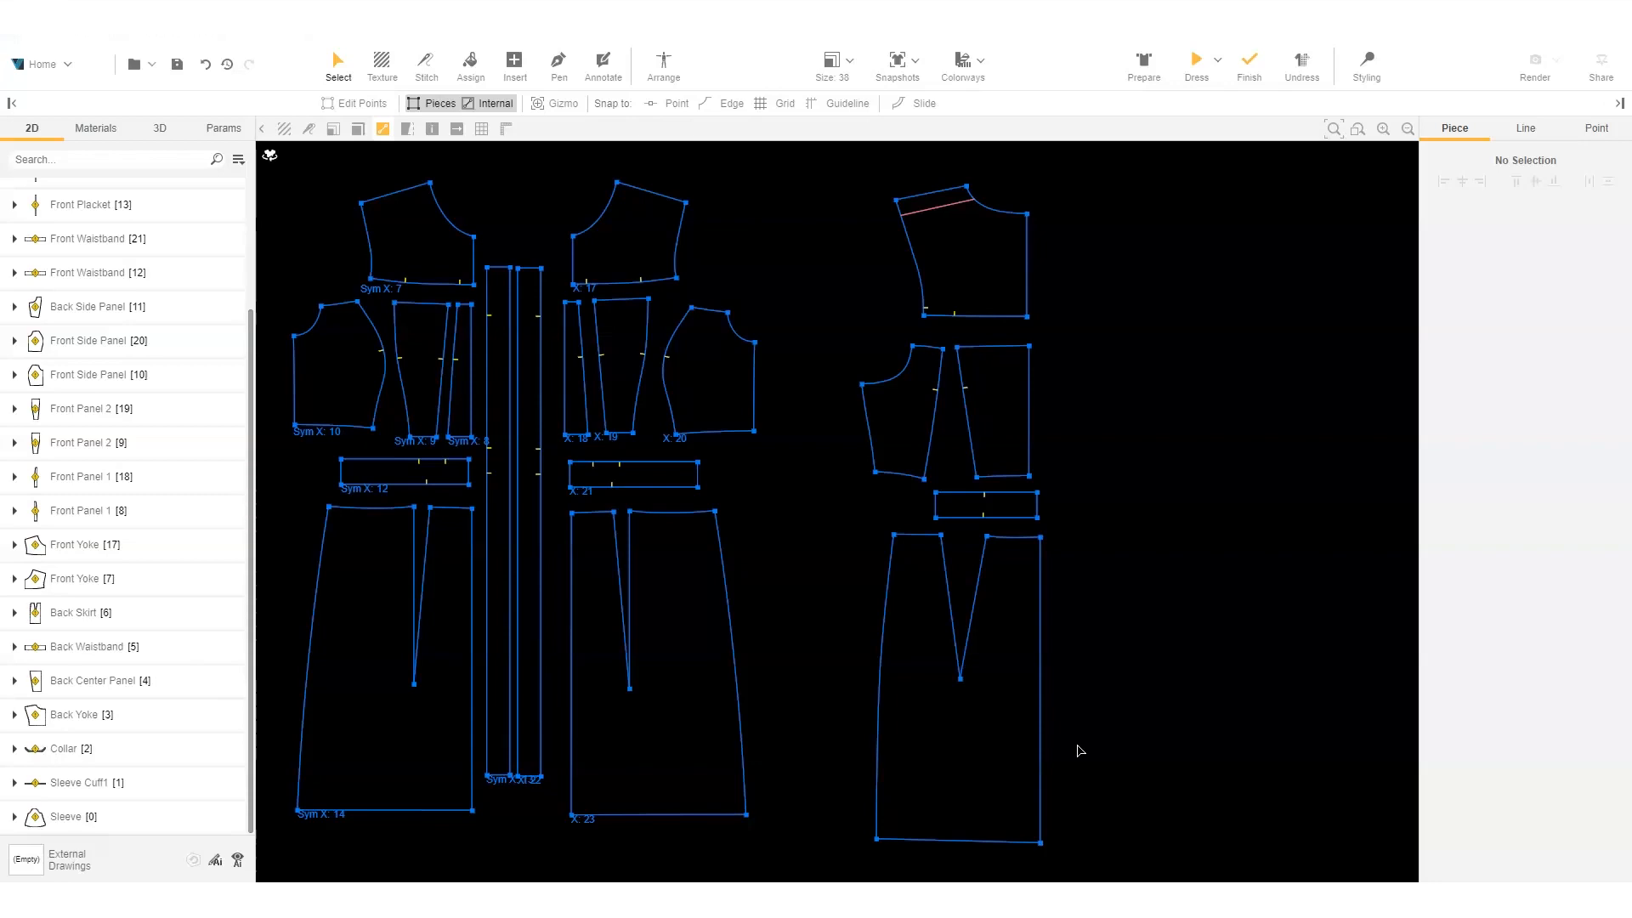
click(1029, 308)
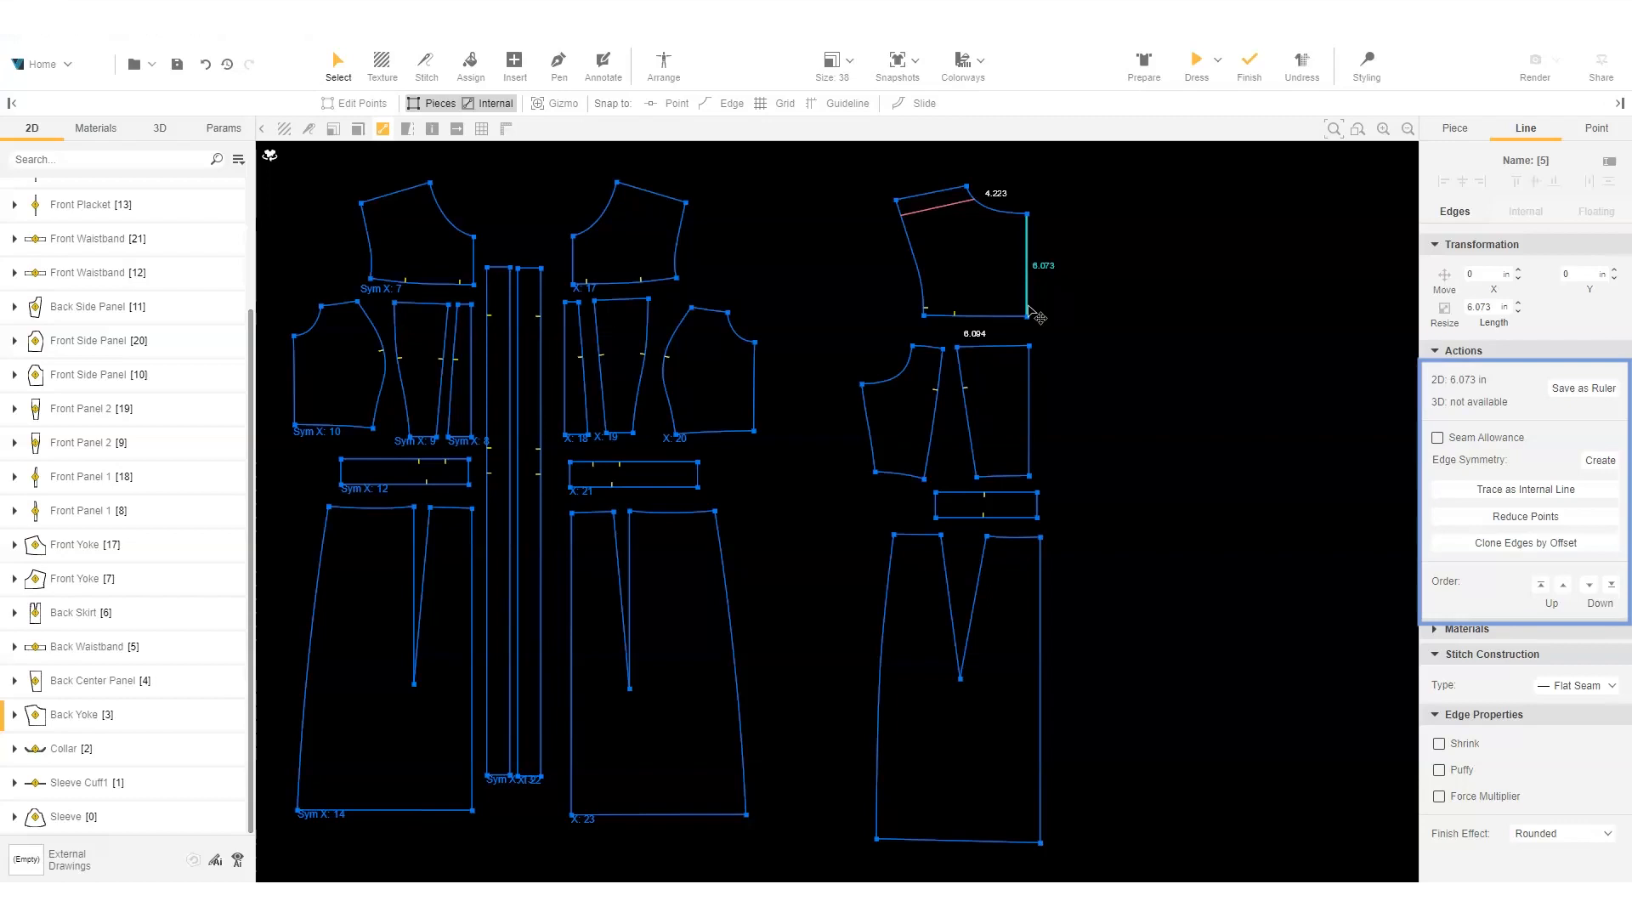
click(1602, 463)
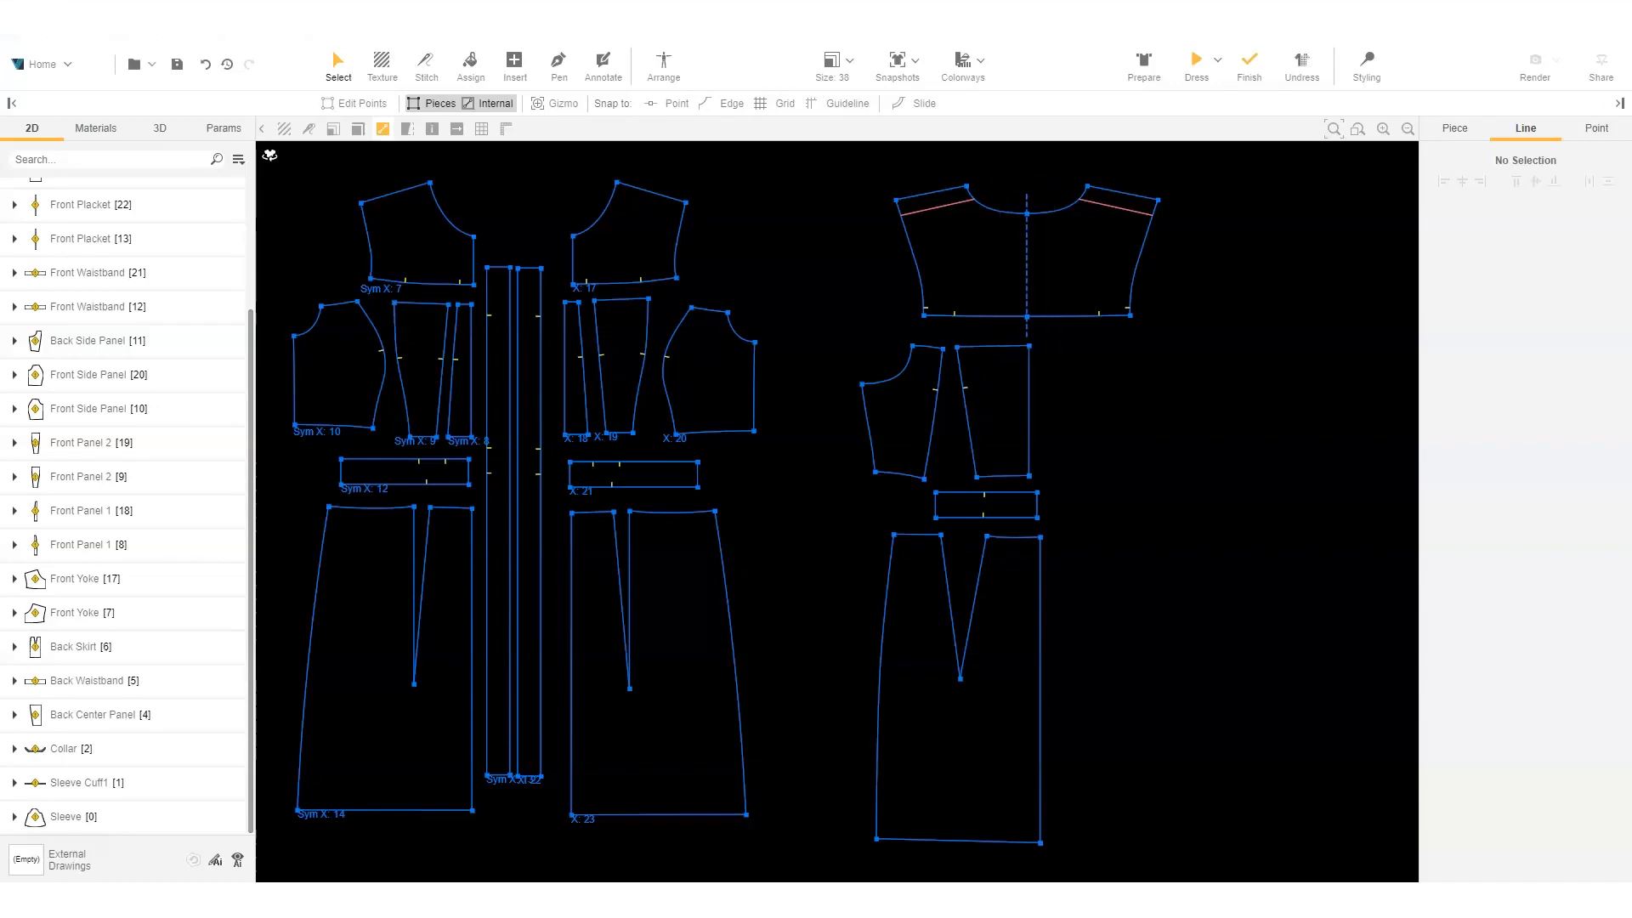
- Create edge symmetry on the Back Center Panel along its centre-back edge
click(963, 270)
right_click(1029, 427)
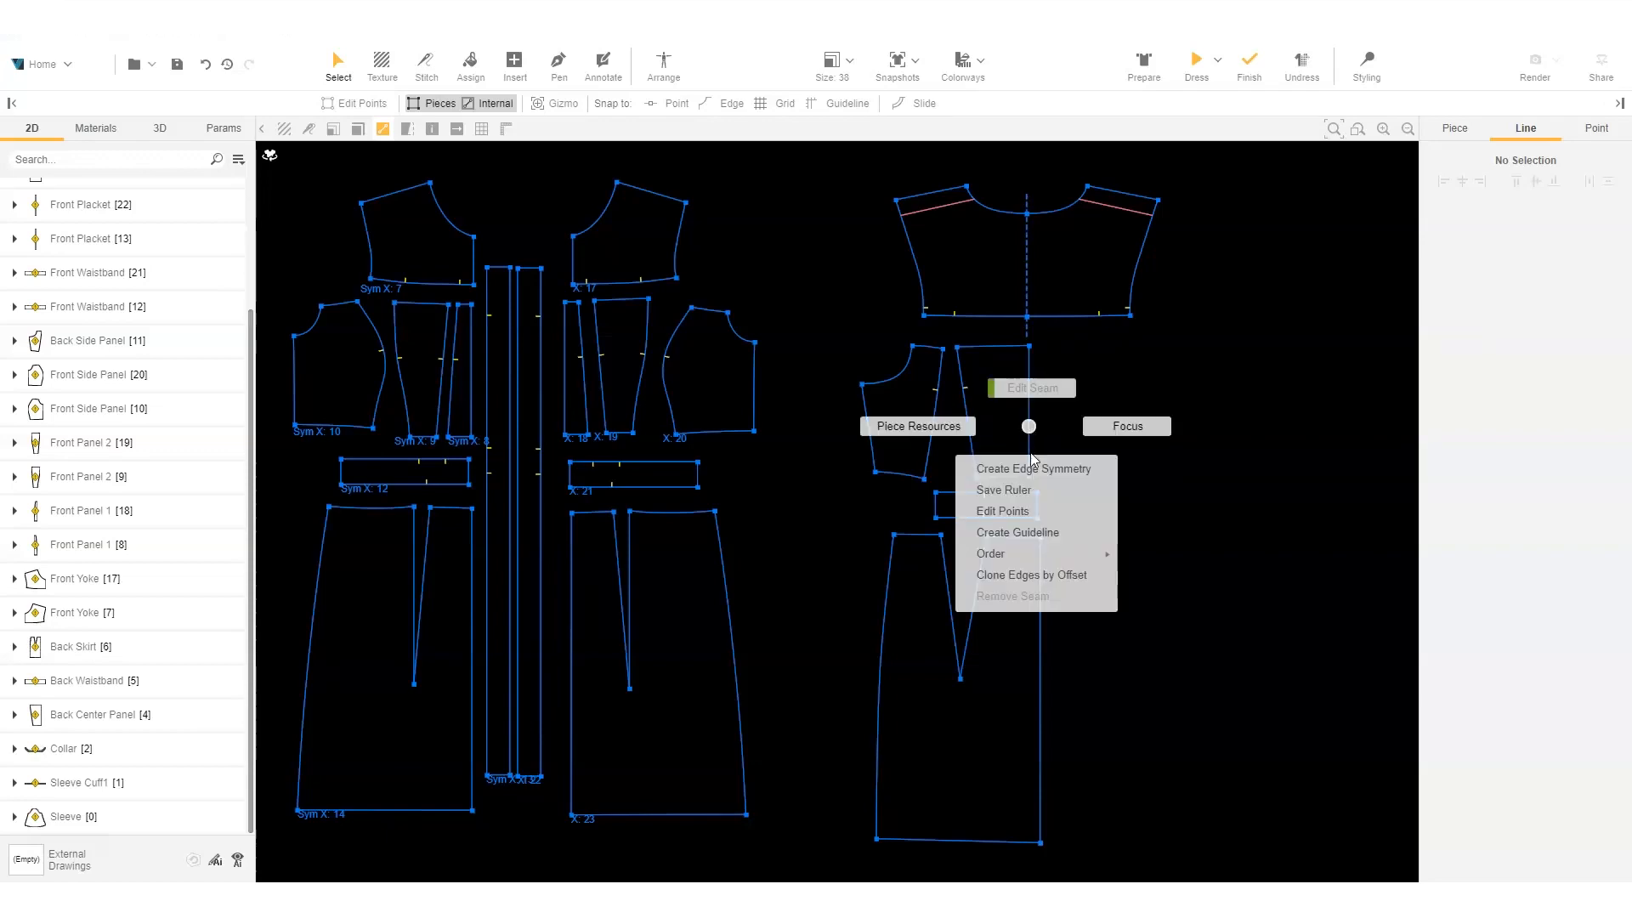
click(1034, 468)
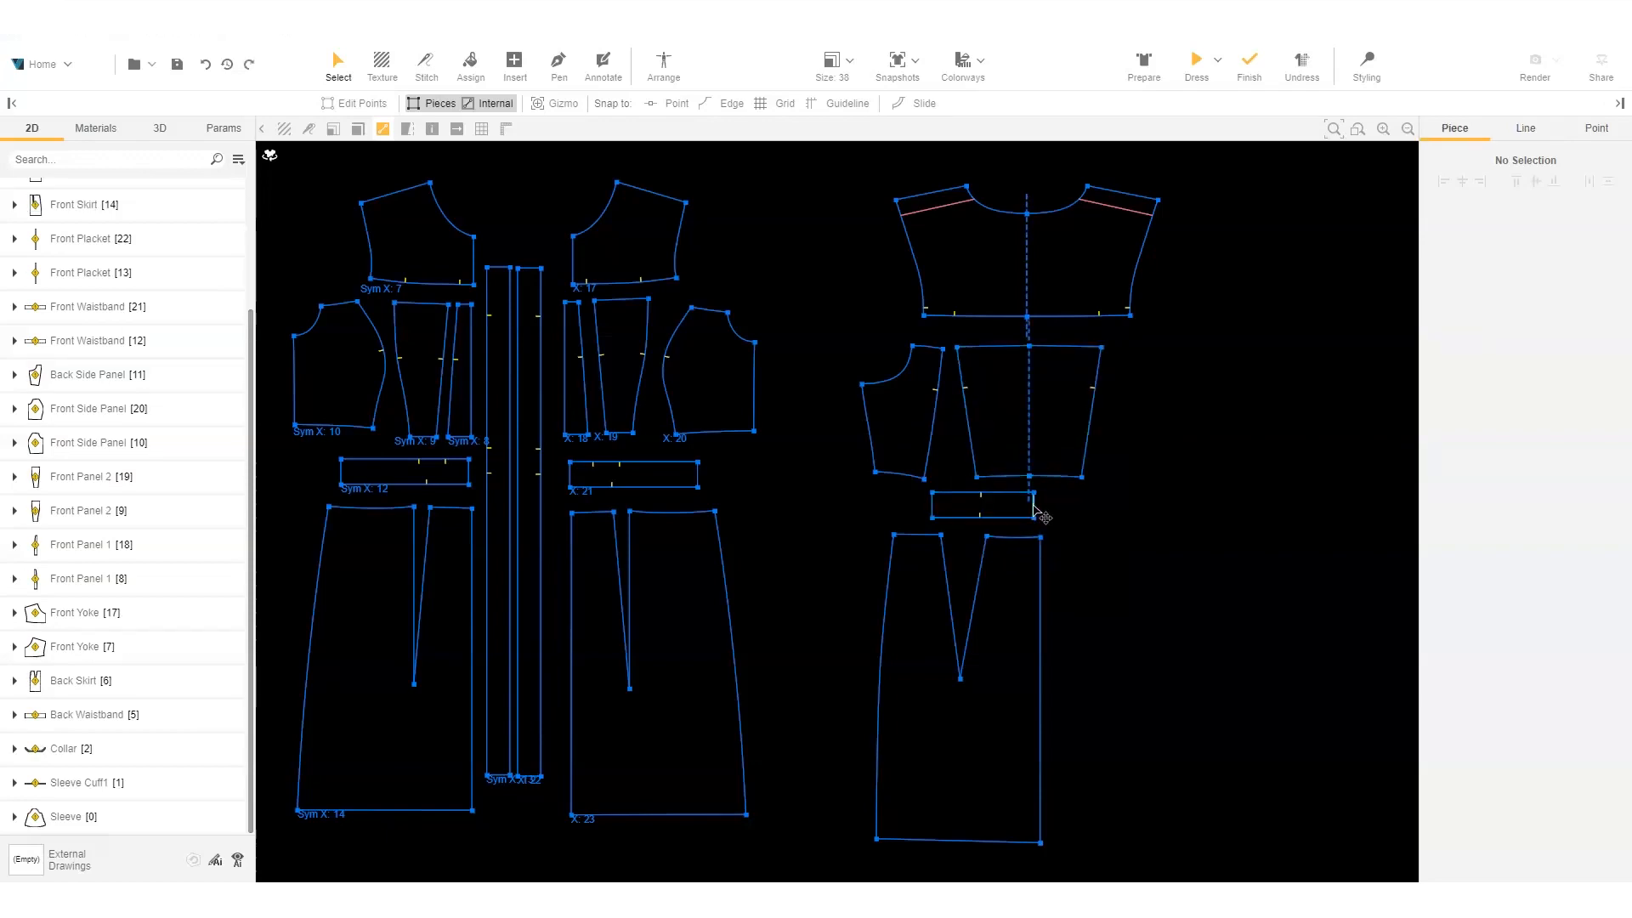
- Create edge symmetry on the Back Waistband and the Back Skirt along their centre-back edges
click(1034, 508)
click(1590, 461)
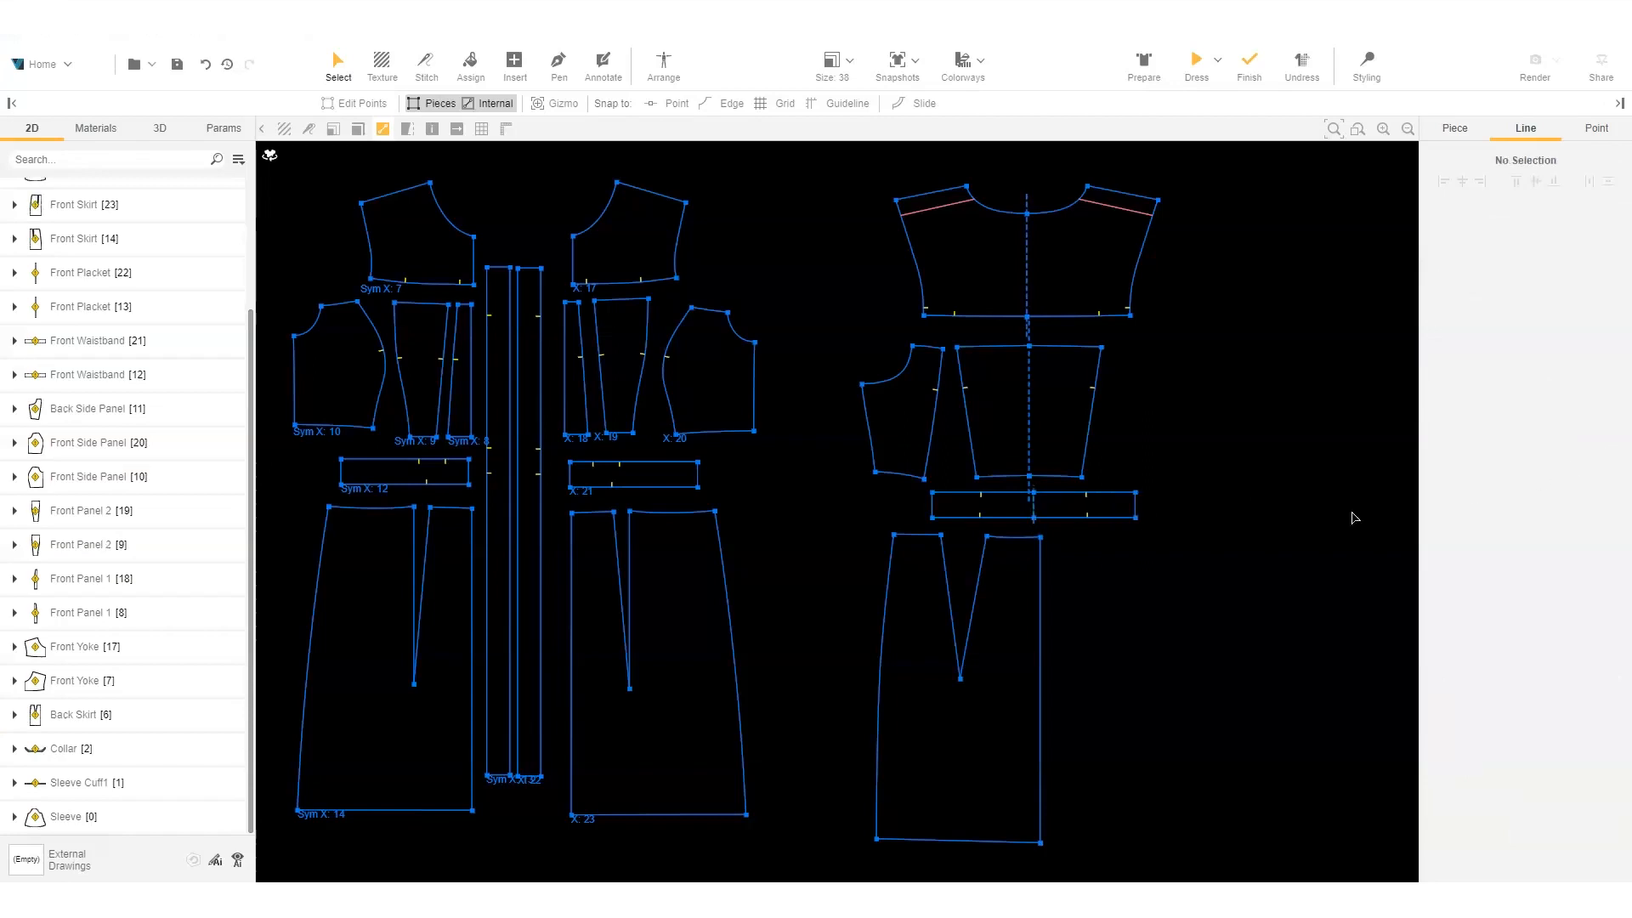
click(1048, 613)
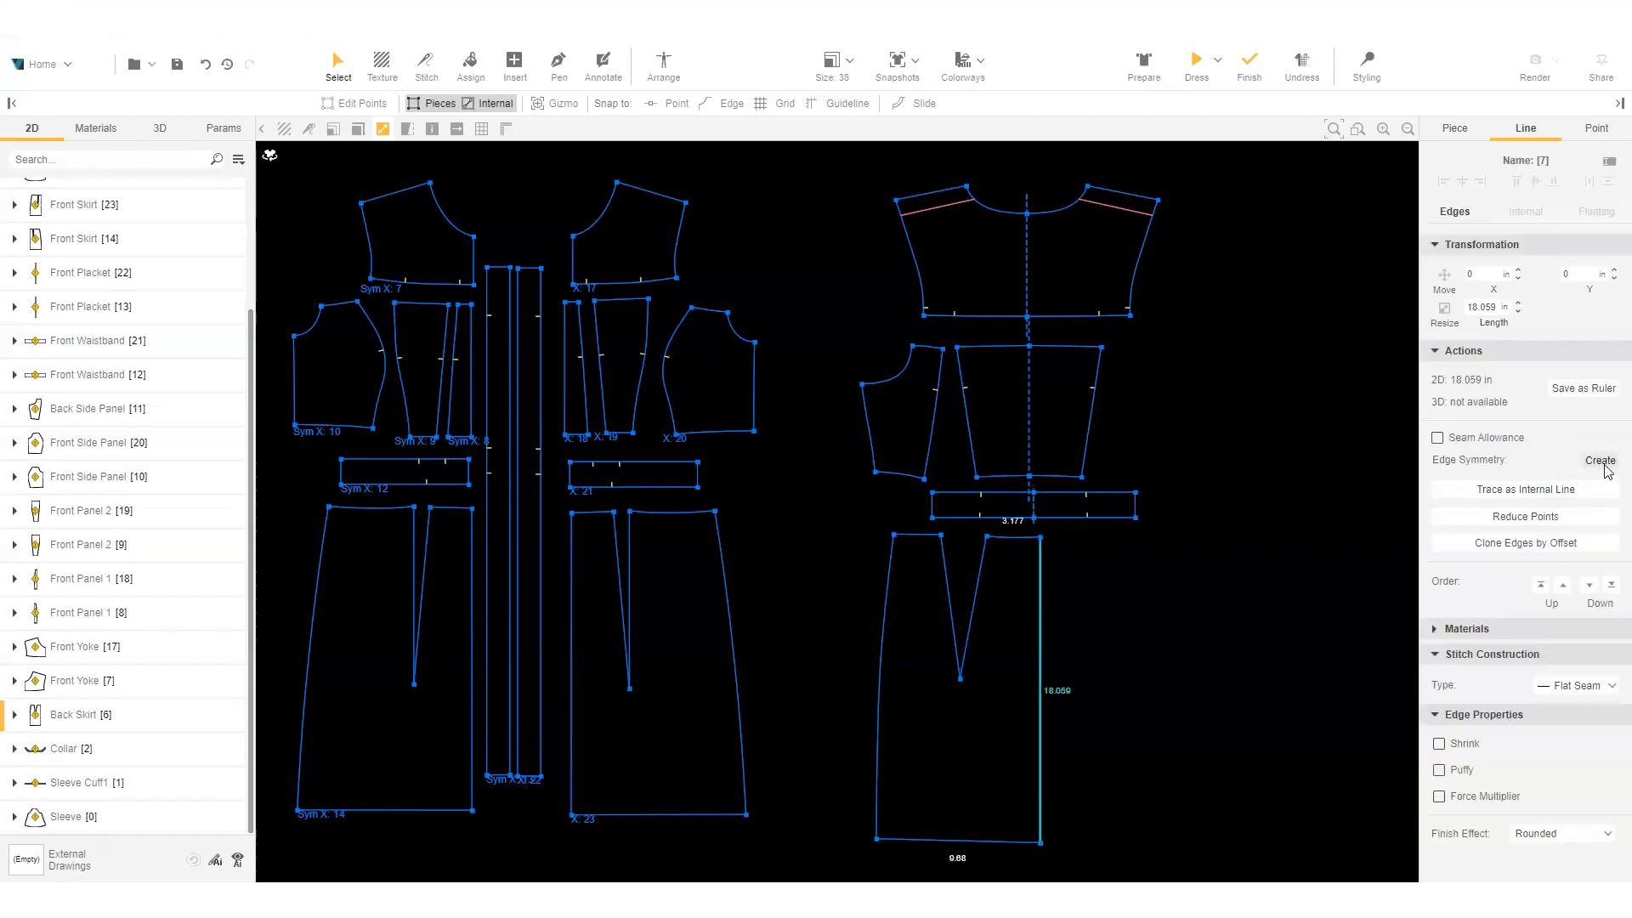
click(1593, 462)
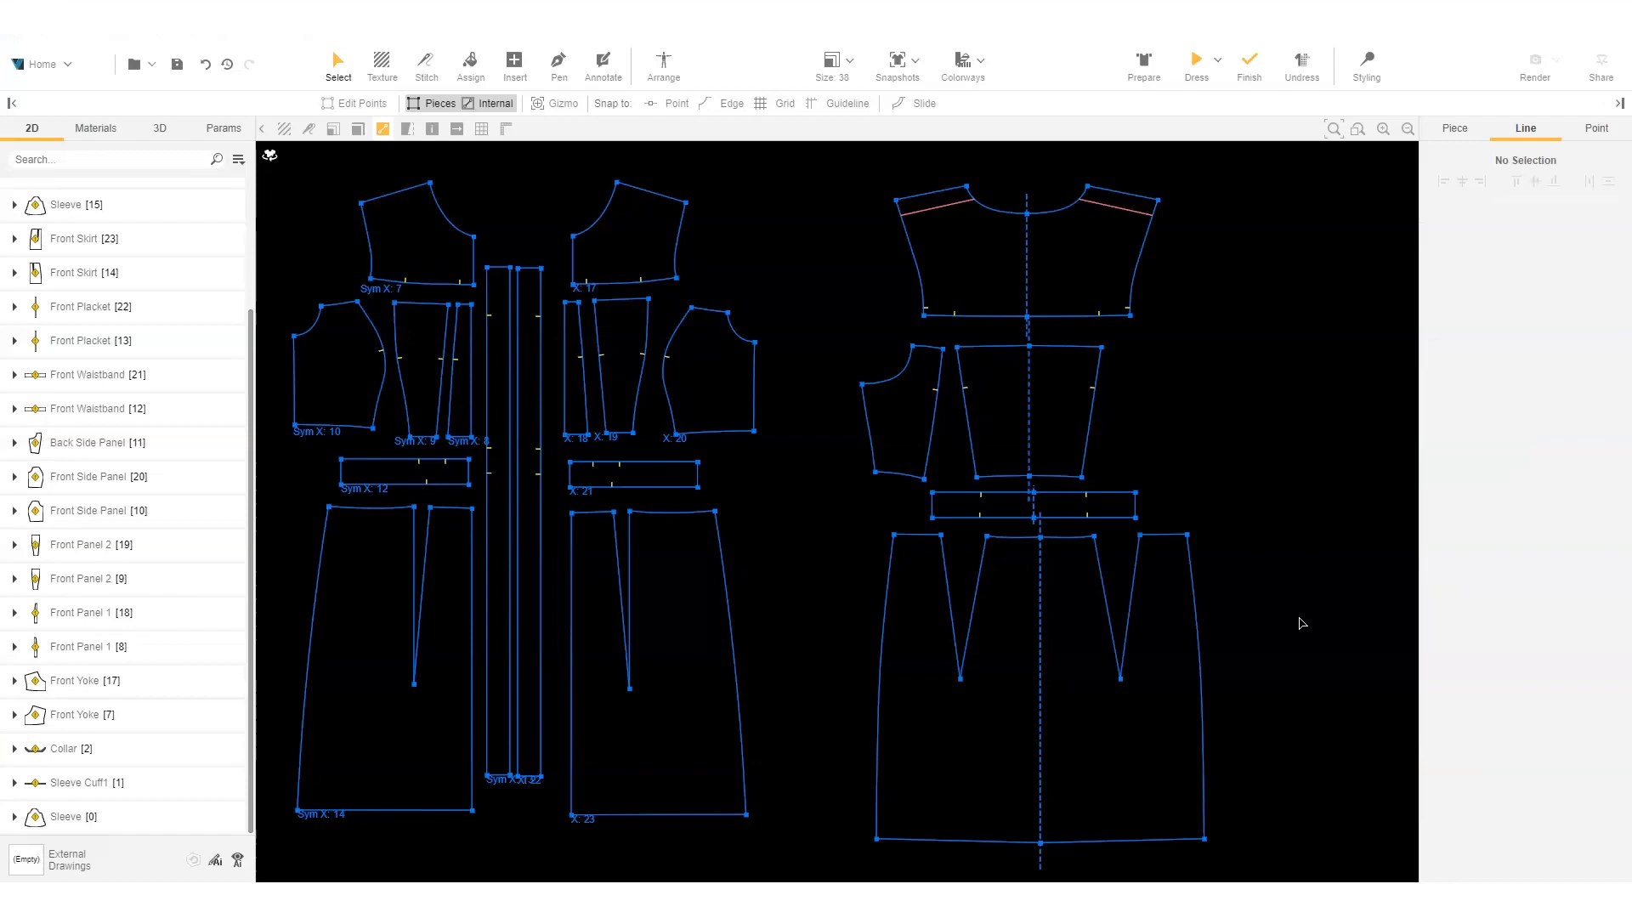
- Create an X-symmetry copy of the Back Side Panel and place it on the opposite side of the Back Center Panel
click(921, 411)
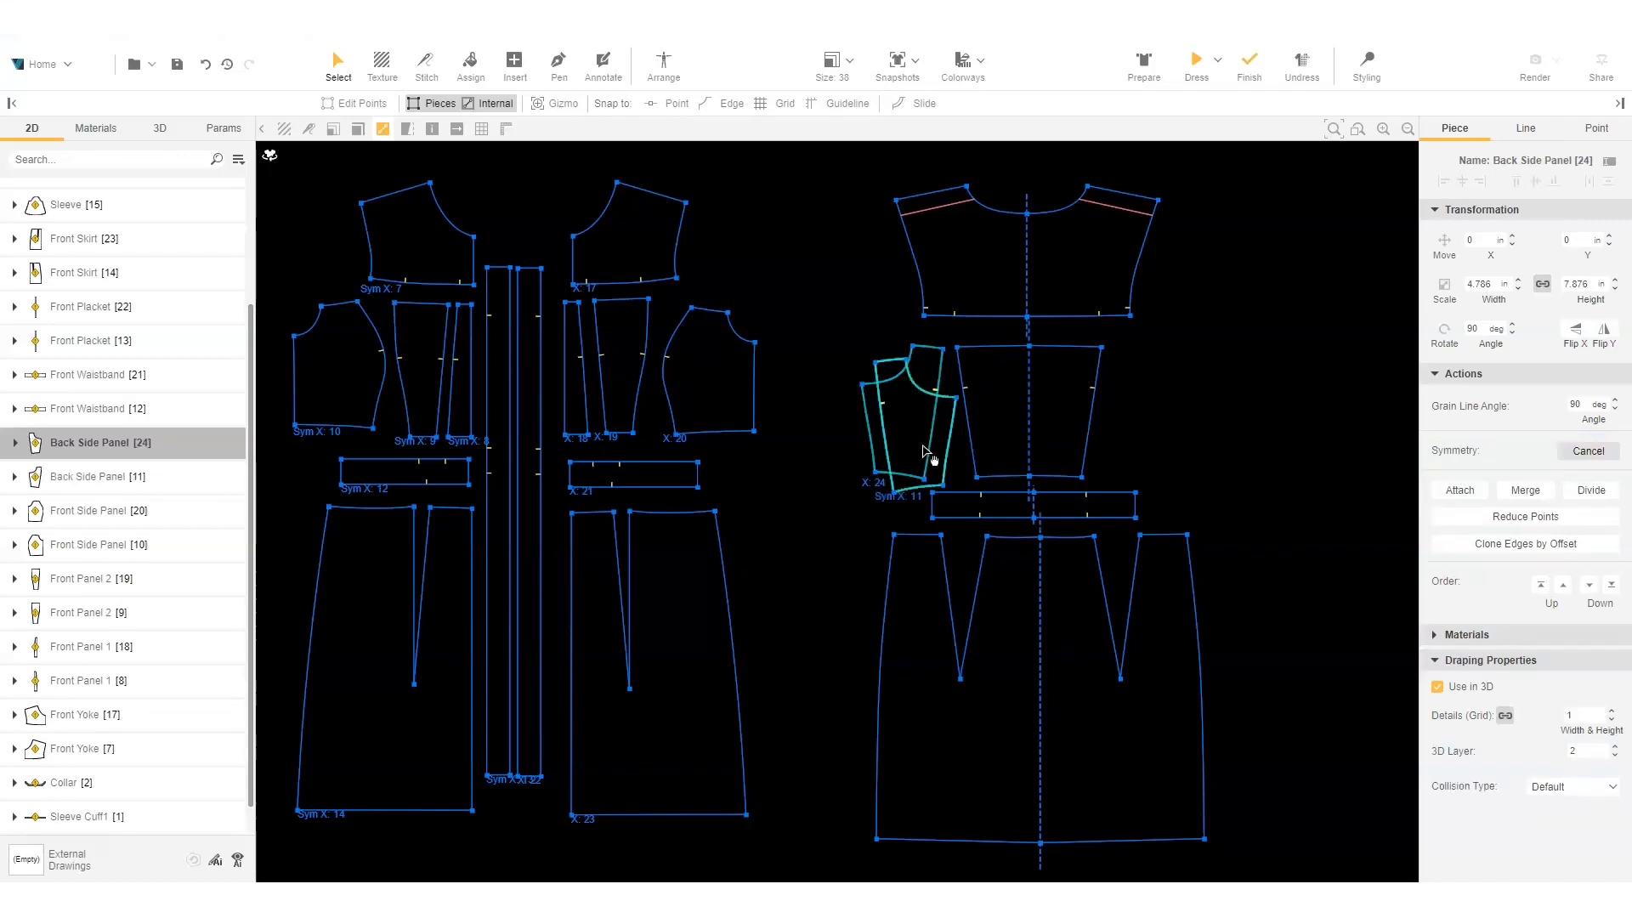
click(1163, 426)
- Enable the Gizmo and rotate the symmetric pair of sleeves to 180 degrees
scroll(899, 633, down, 4)
middle_drag(1129, 649, 886, 626)
scroll(876, 622, up, 2)
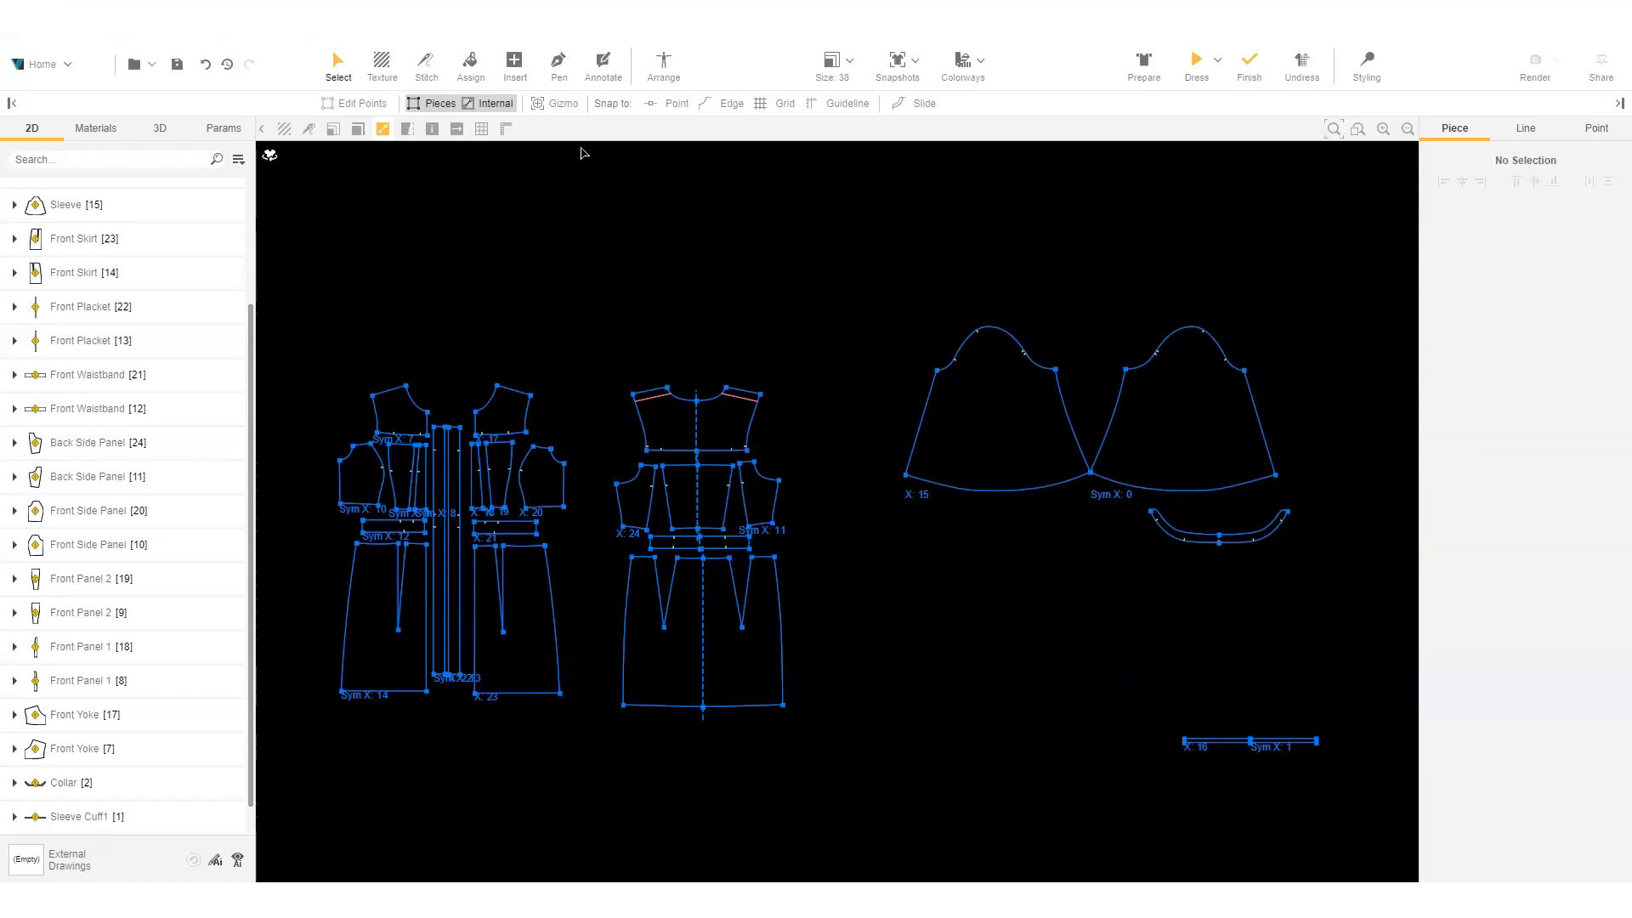
click(554, 108)
click(1003, 435)
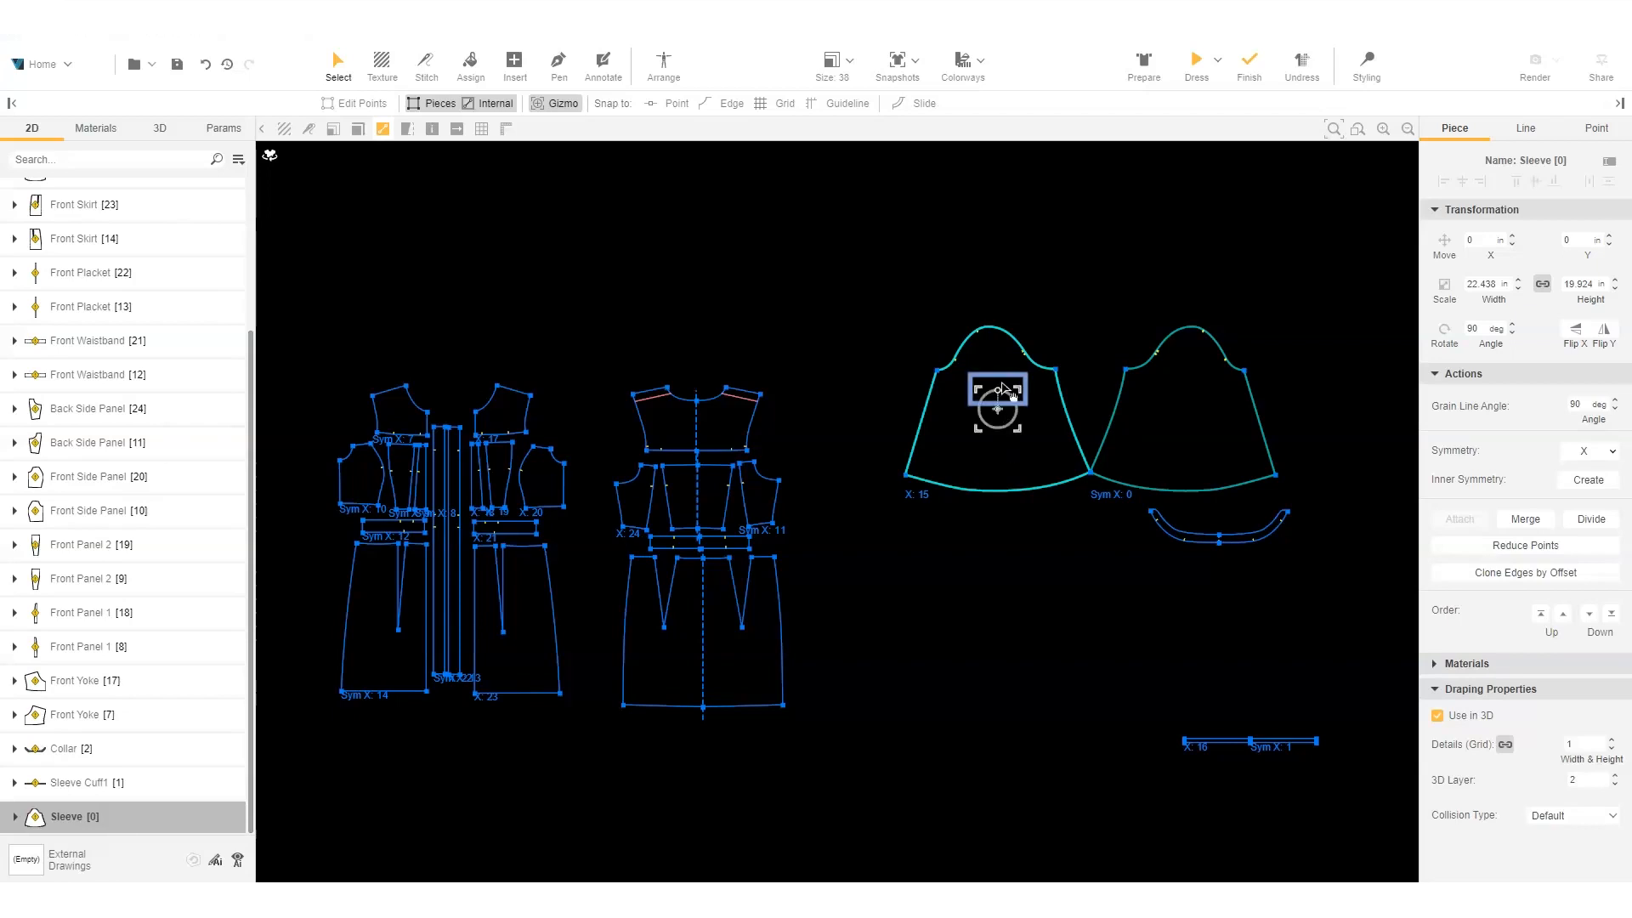
drag(1005, 396, 926, 431)
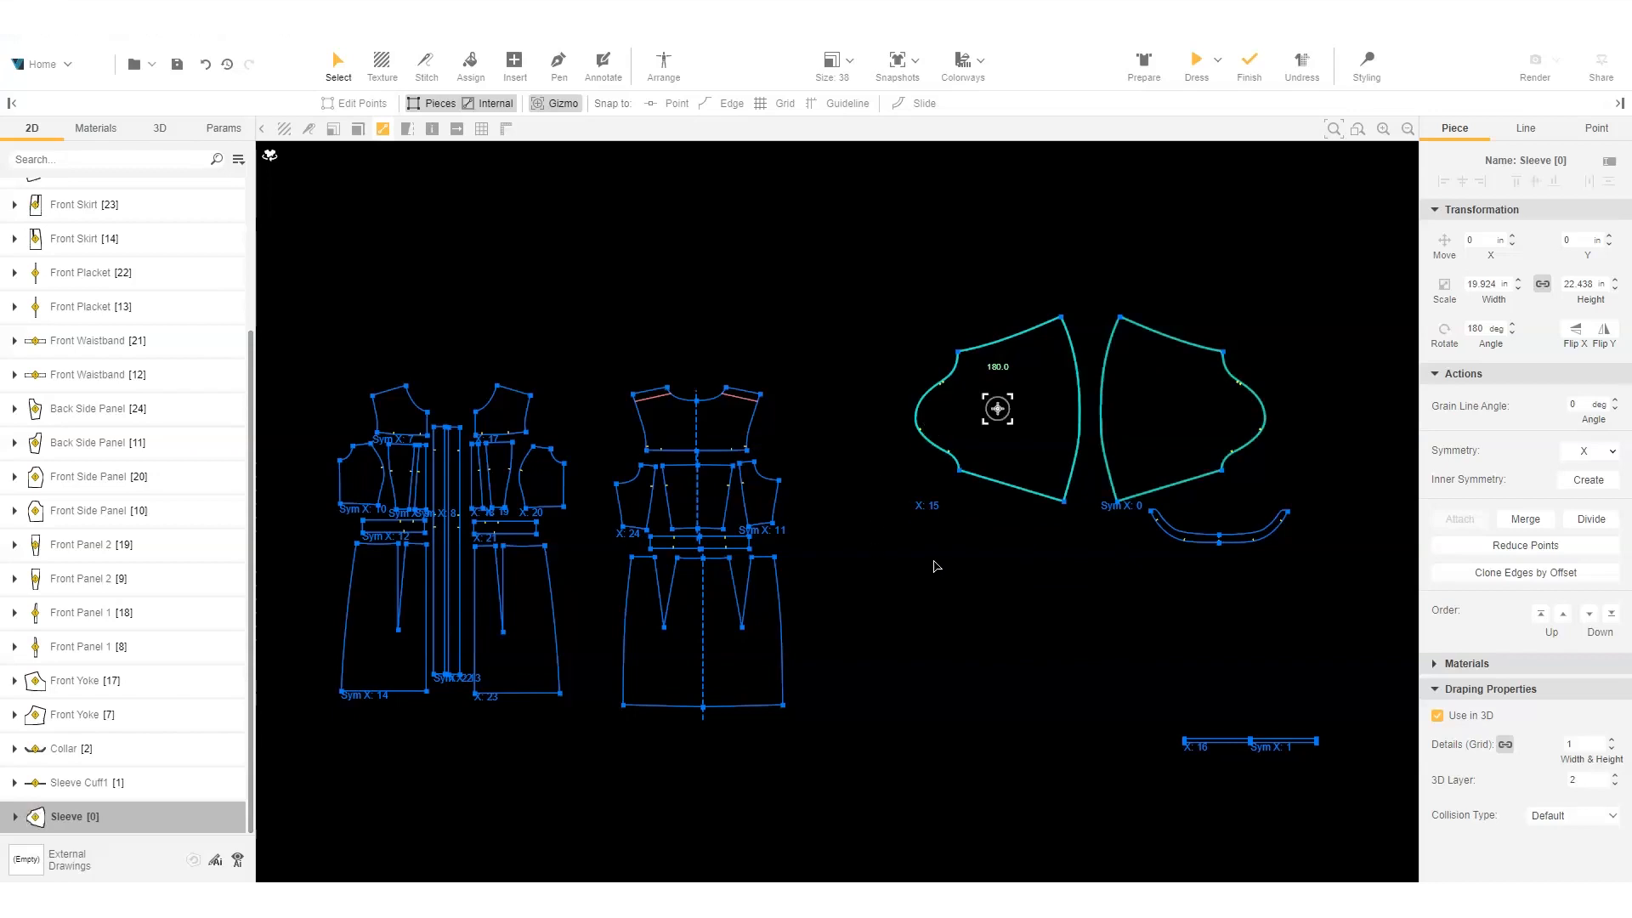
drag(980, 410, 951, 393)
click(1042, 569)
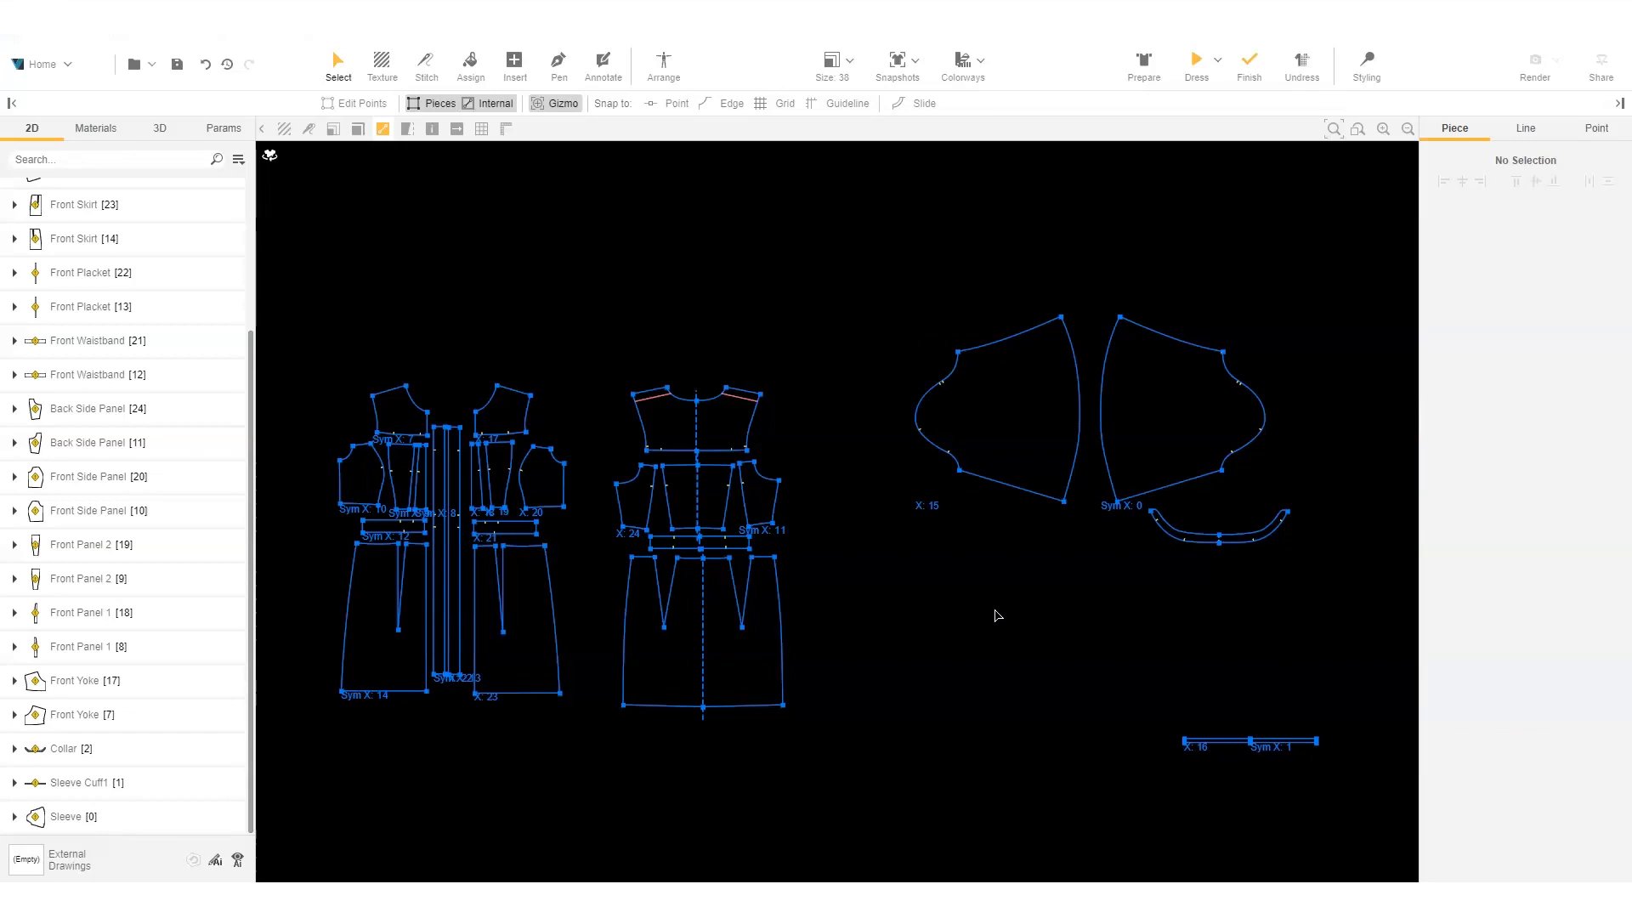
- Rotate the symmetric sleeve cuffs to 180 degrees with one below its sleeve, and place the Collar above the Back Yoke
drag(942, 503, 929, 587)
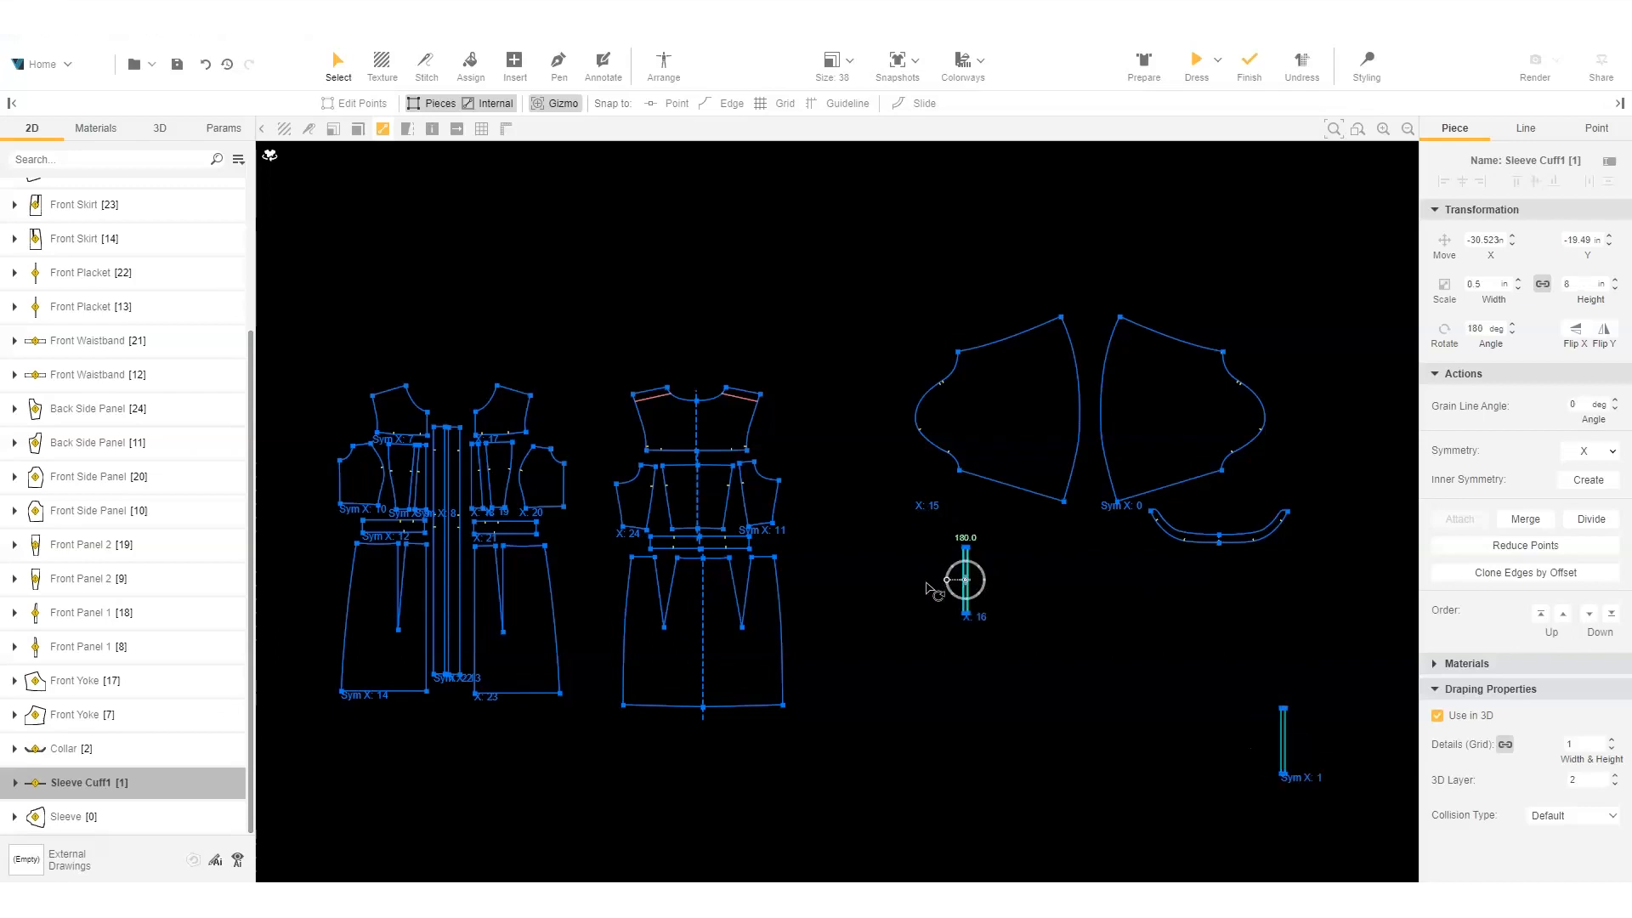
click(944, 716)
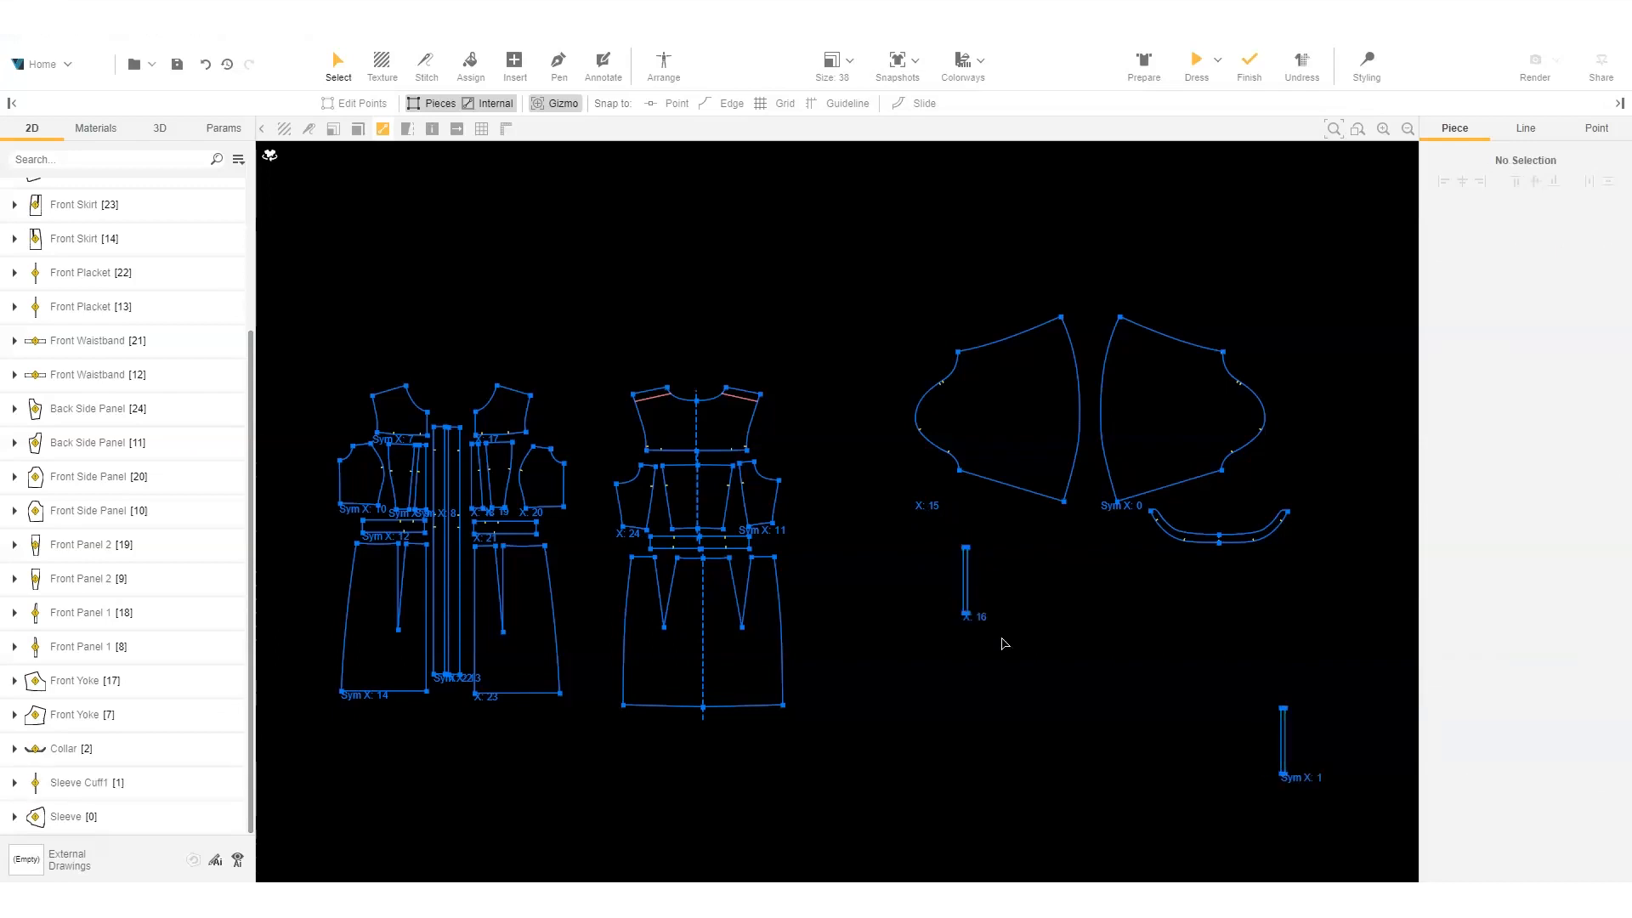
drag(1225, 549, 699, 374)
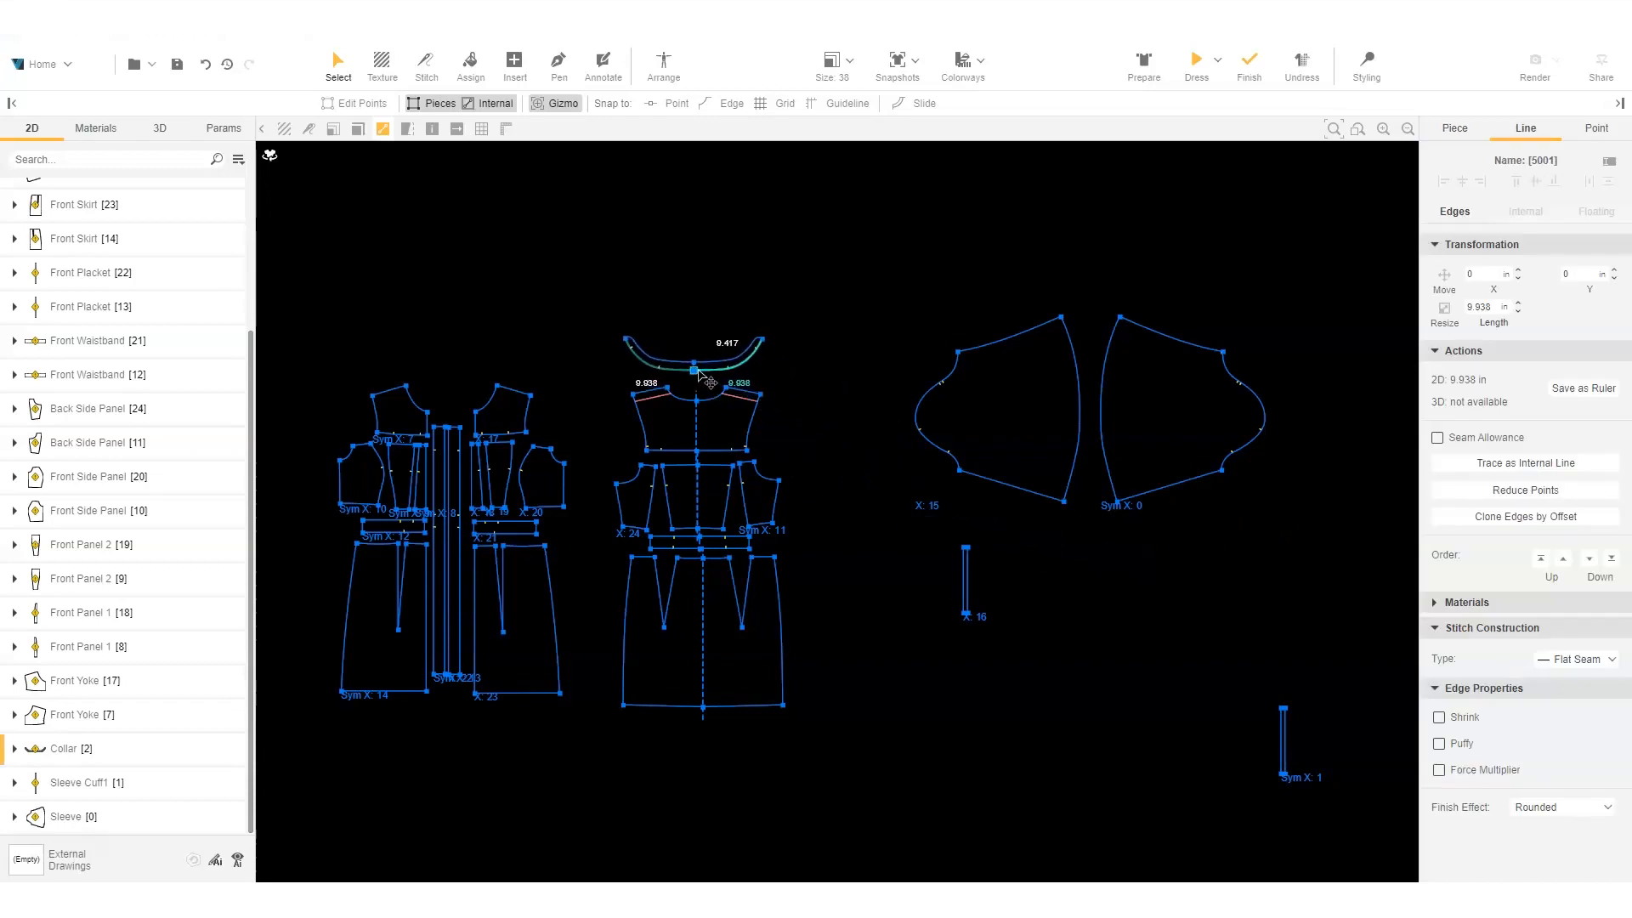
- Move all the front pieces together away from the back pieces to make room for the sleeves
middle_drag(845, 619, 936, 609)
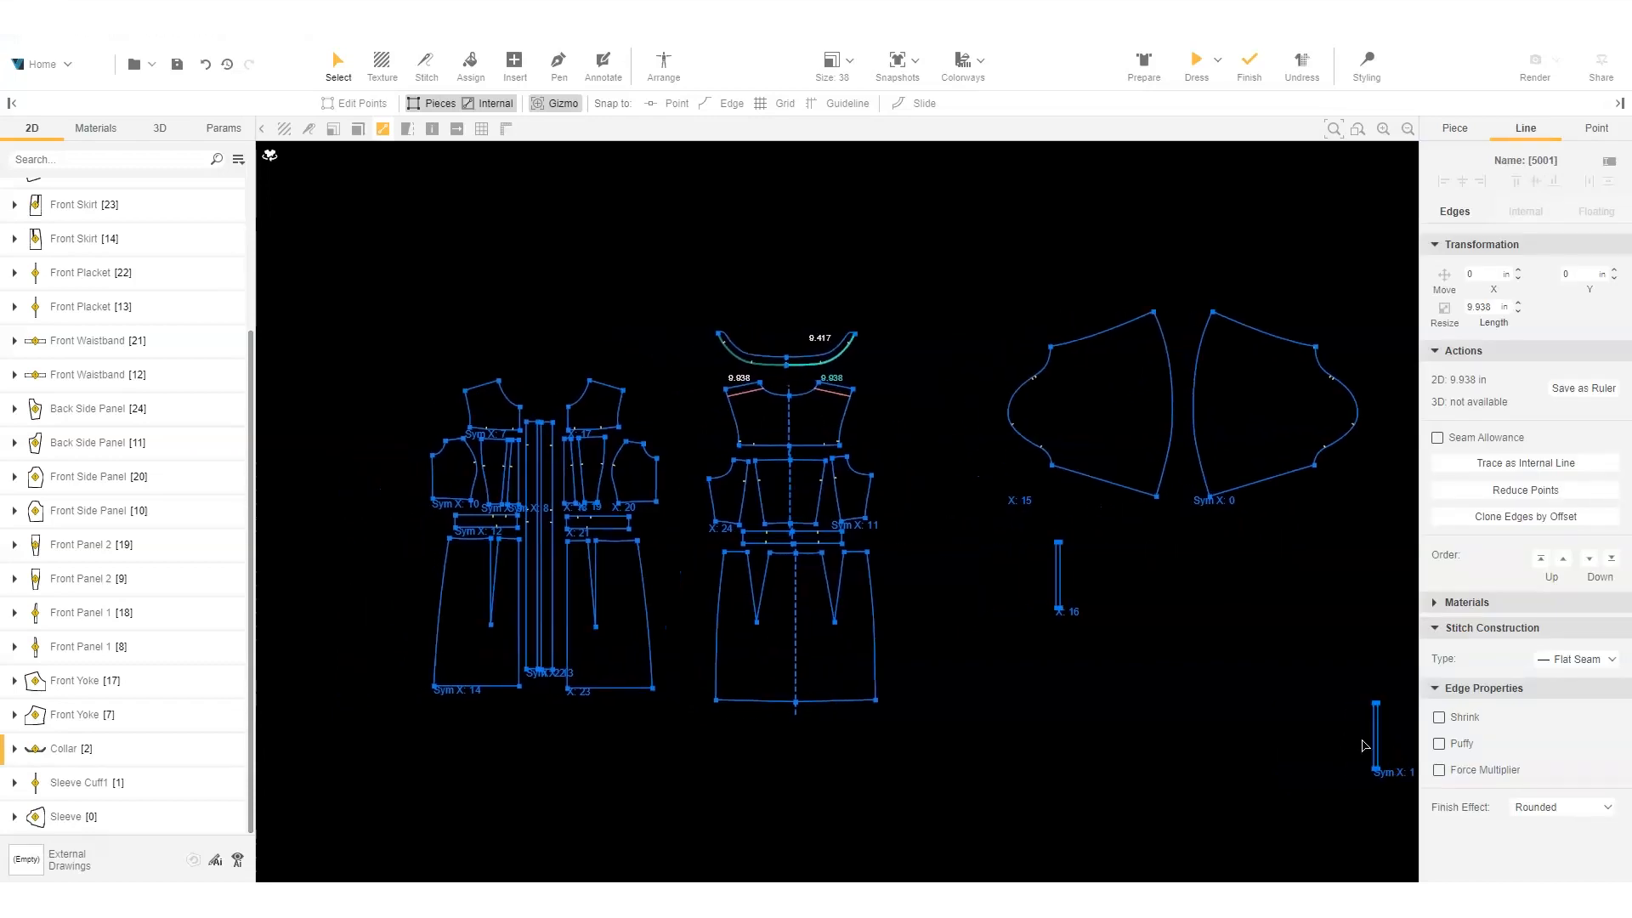
scroll(569, 664, down, 2)
middle_drag(563, 680, 732, 670)
drag(509, 375, 812, 723)
drag(784, 659, 543, 655)
- Place the two sleeves on either side of the front pieces, with a sleeve cuff on the outer side of each
click(1300, 491)
drag(1300, 491, 348, 473)
drag(1151, 456, 636, 443)
drag(1130, 601, 724, 455)
drag(1375, 731, 262, 448)
- Move the Collar and all the back pieces as one group closer to the front and sleeve layout
middle_drag(607, 605, 819, 676)
scroll(754, 660, up, 3)
drag(1112, 348, 1401, 802)
drag(1339, 749, 1184, 729)
middle_drag(882, 746, 955, 745)
scroll(987, 736, up, 1)
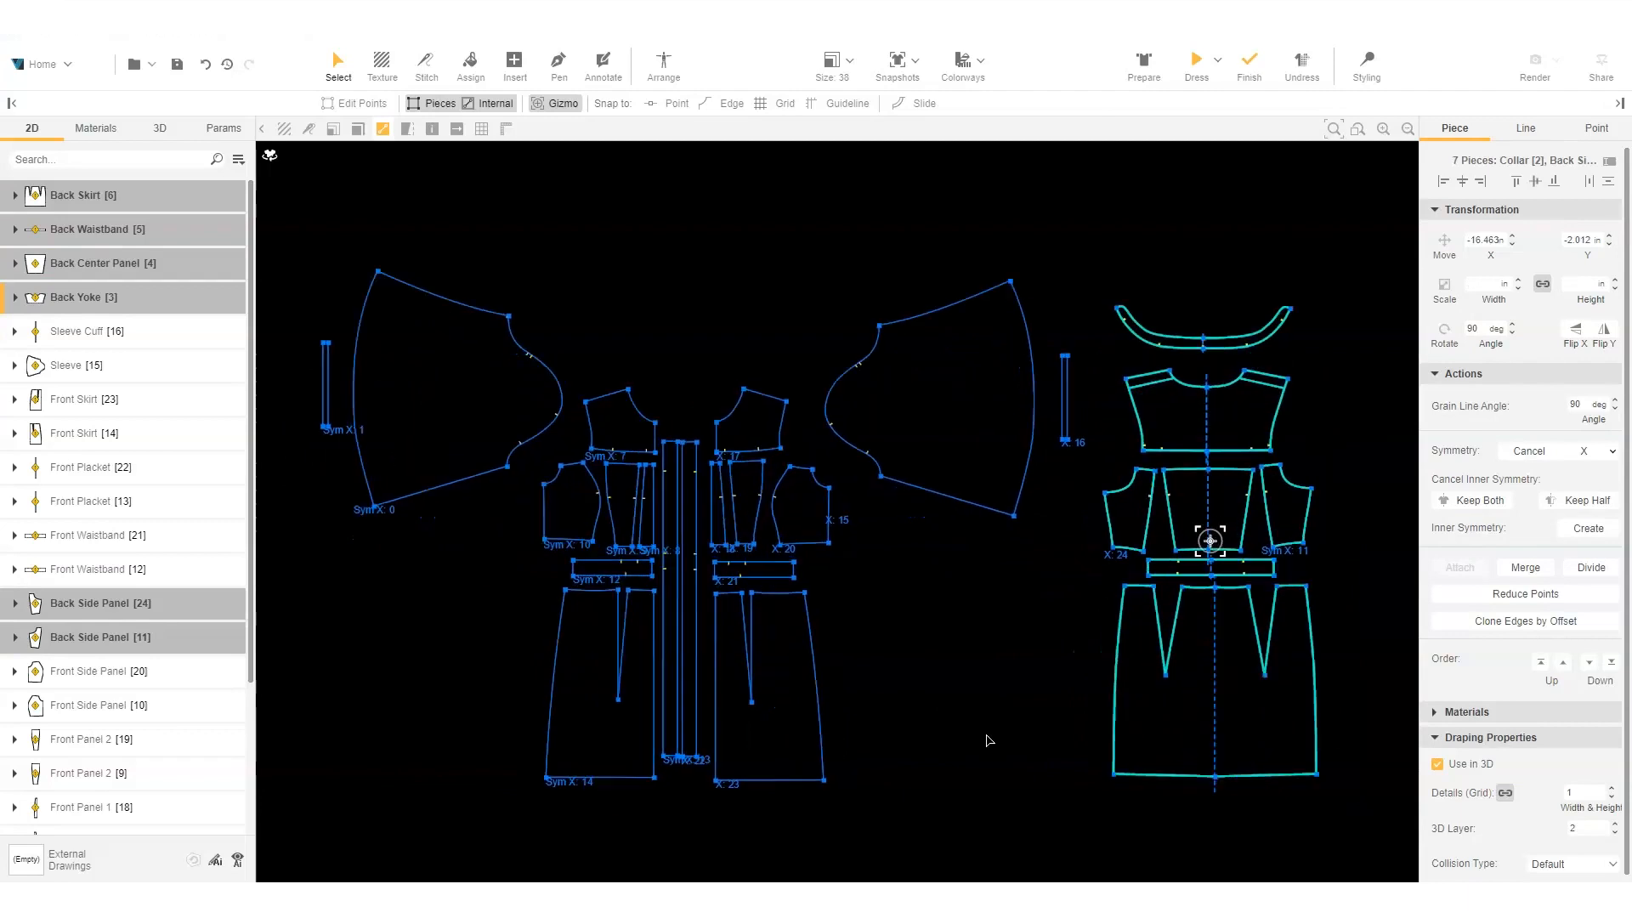
click(993, 736)
- Save the garment as Denim Dress with the file type Garment + Avatars & Accessories (*.bw)
click(15, 28)
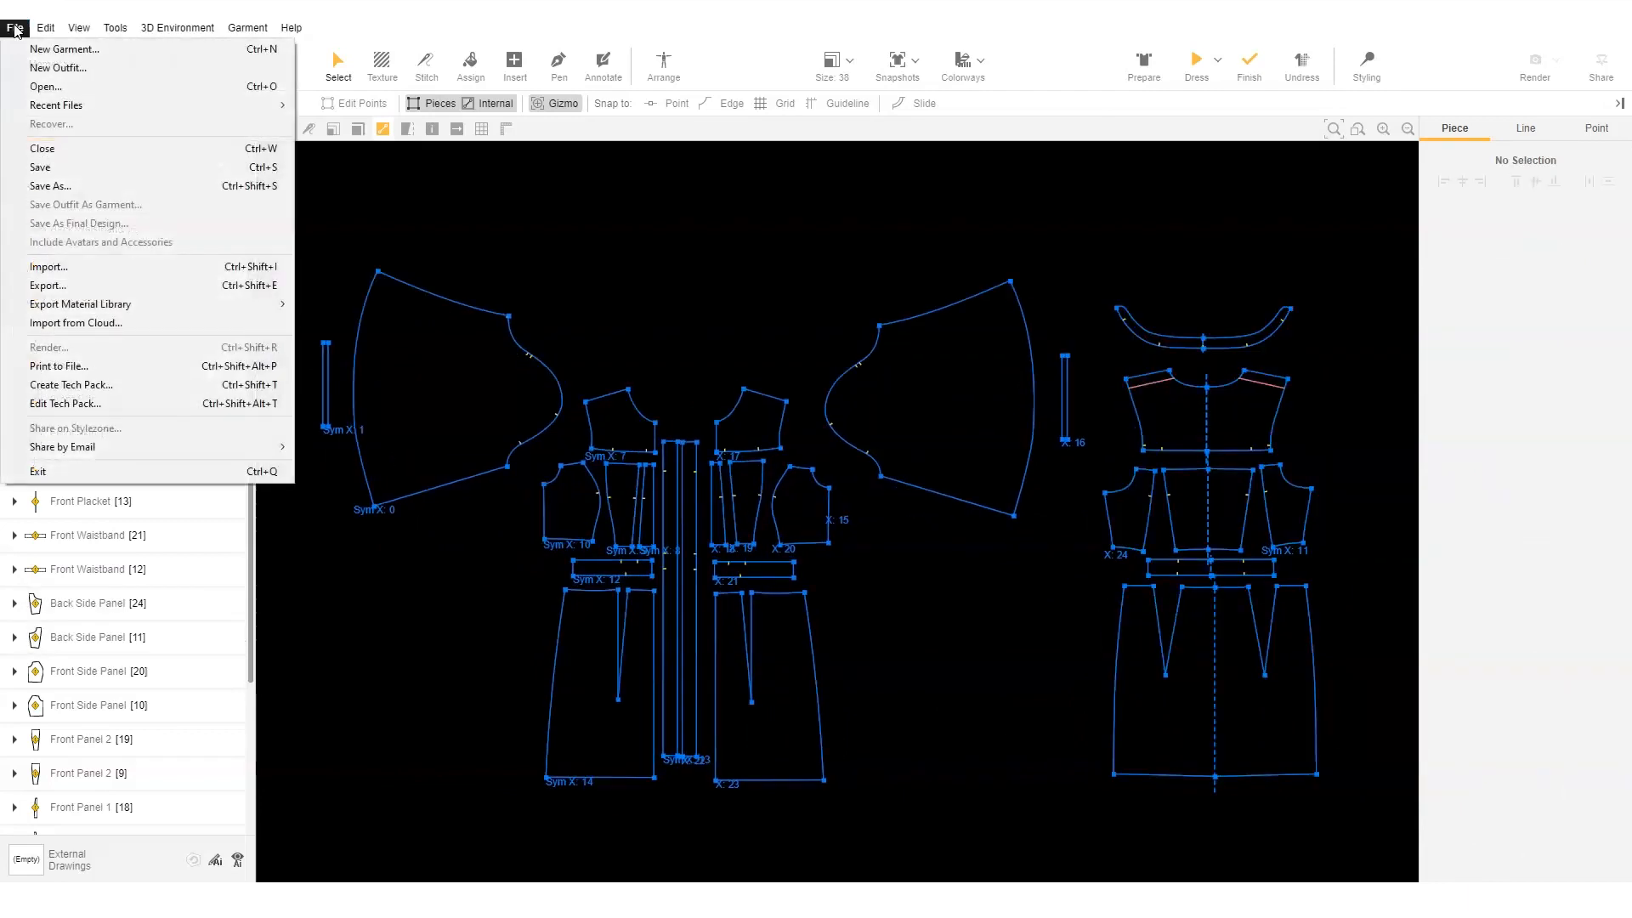
click(108, 189)
text(Denim Dress)
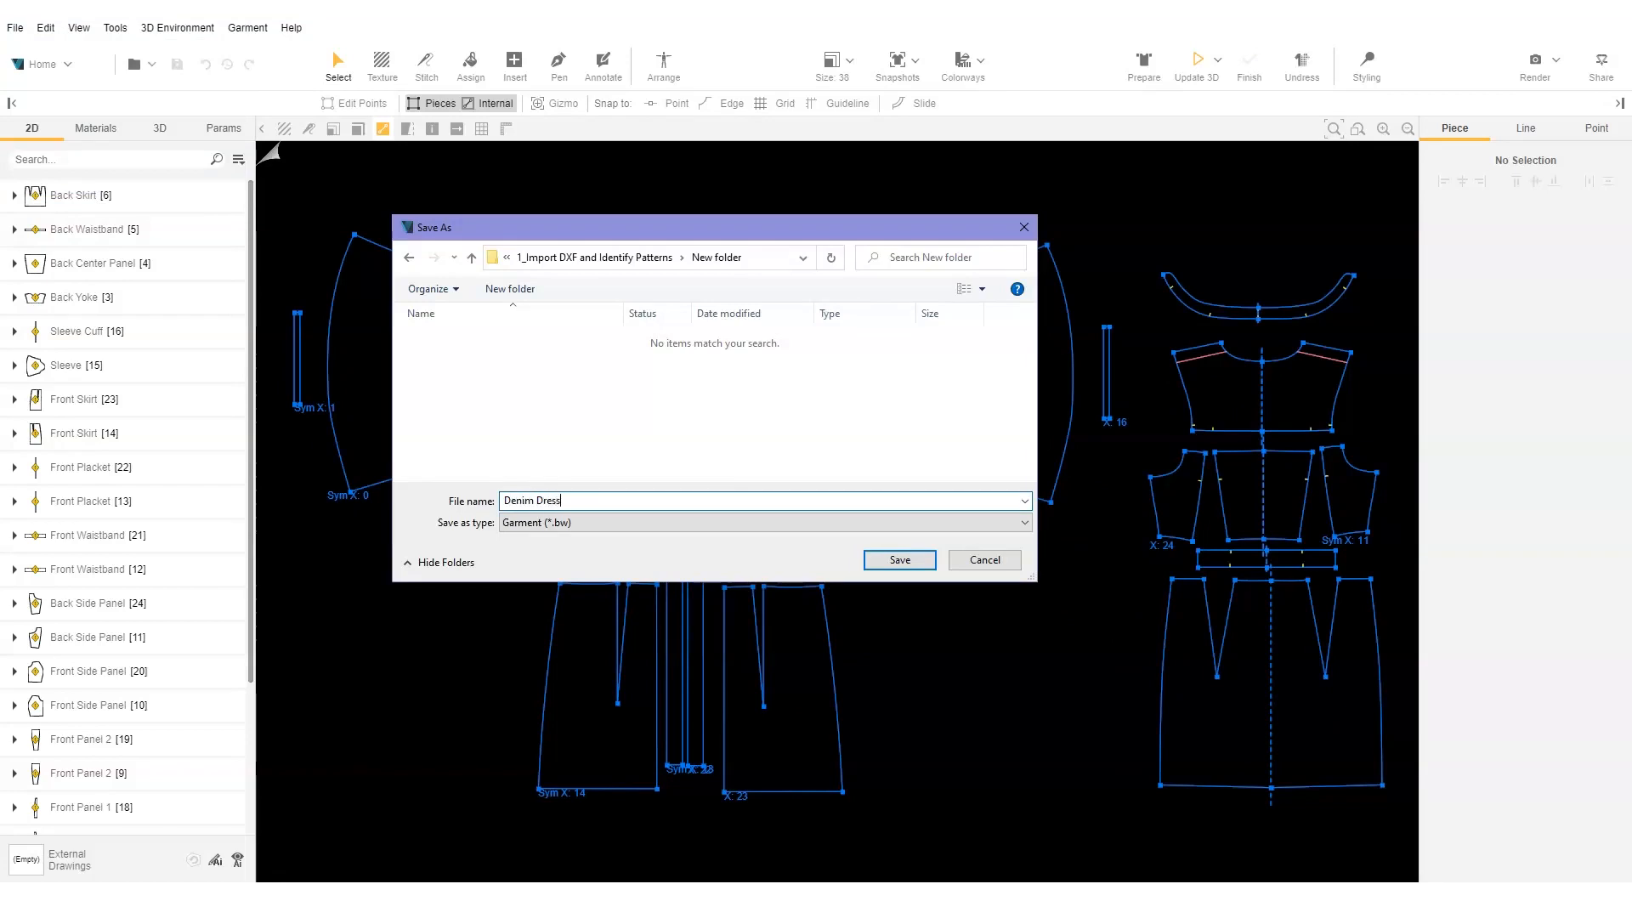
click(782, 520)
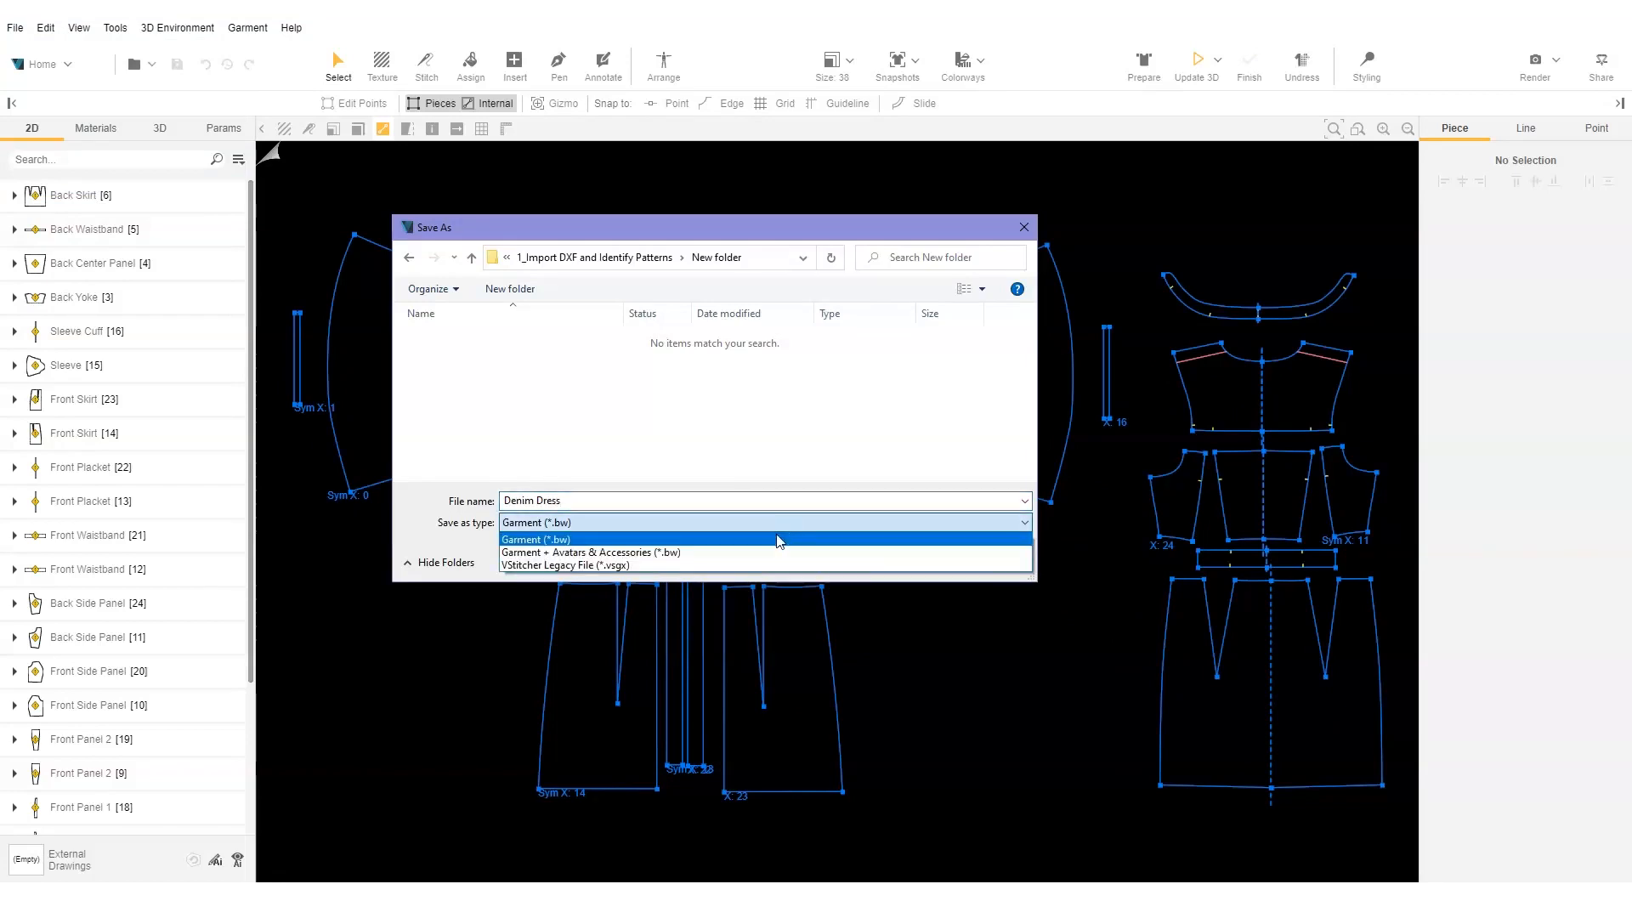
click(806, 554)
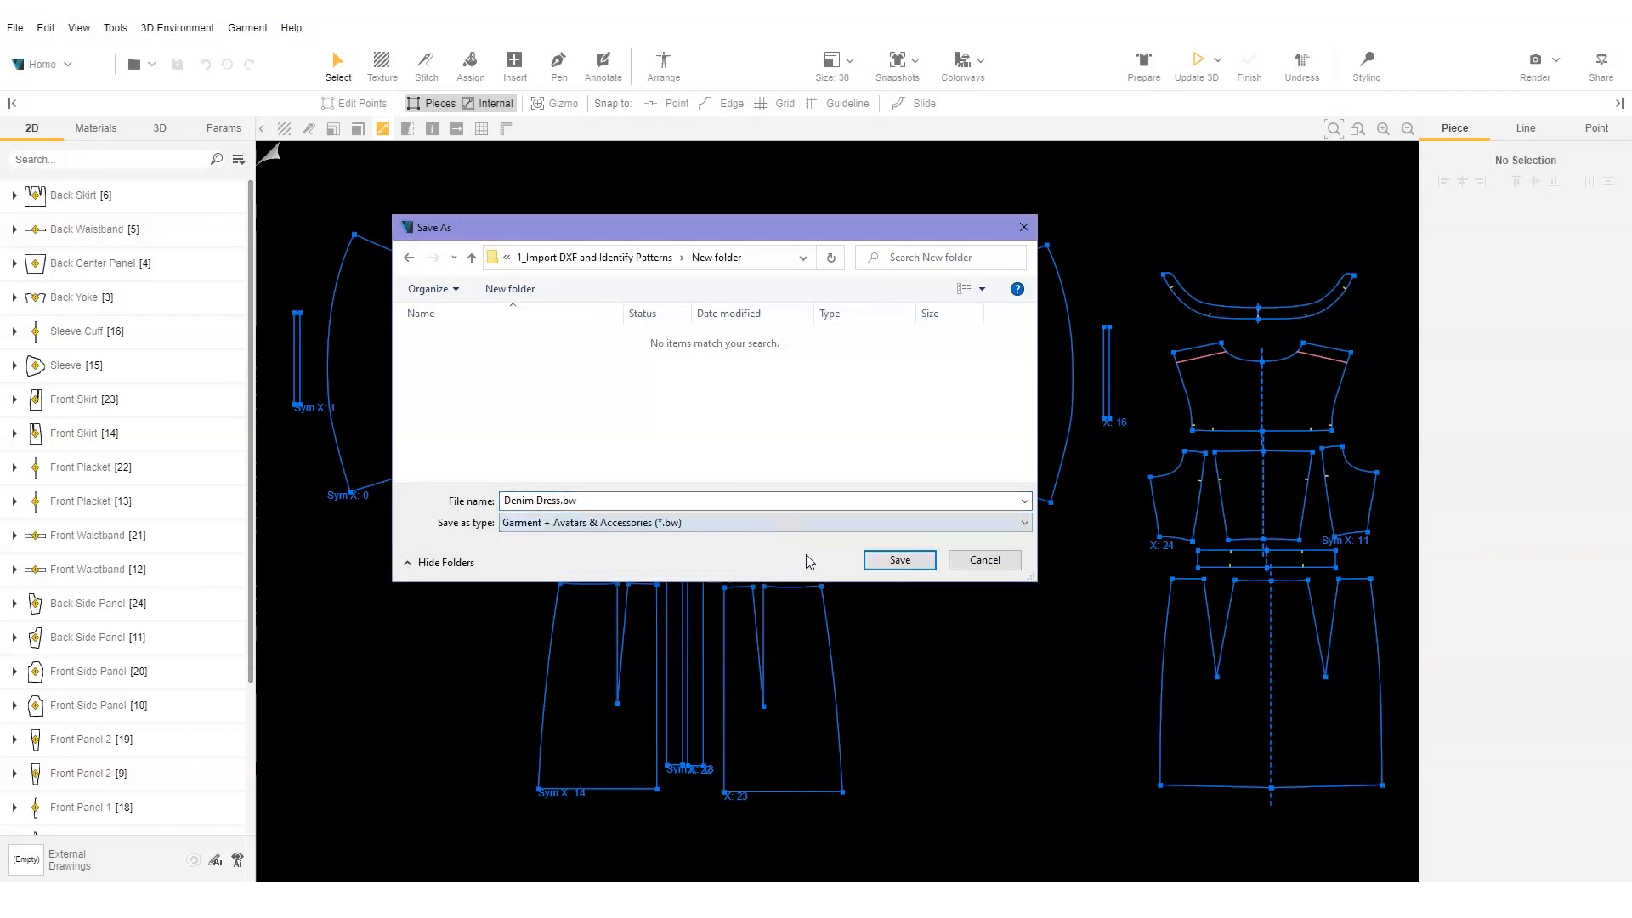
click(899, 561)
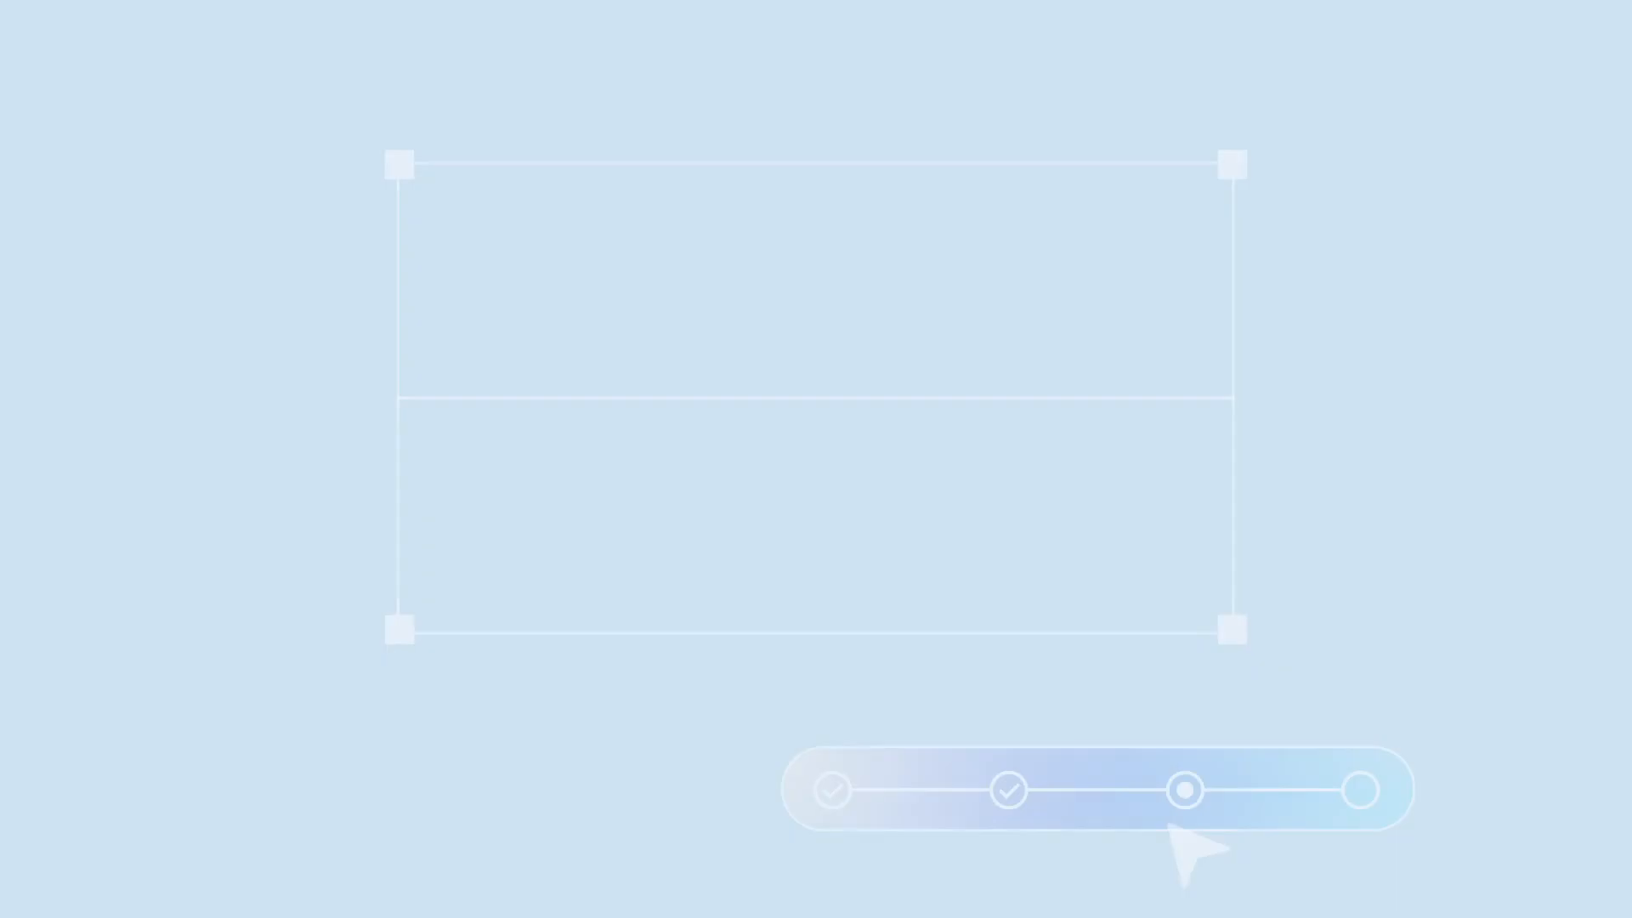